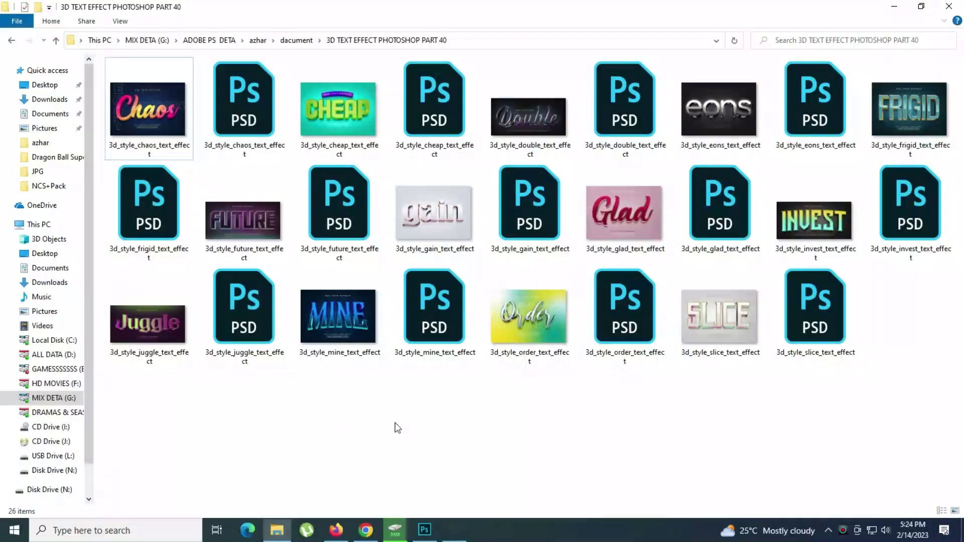
# Step: Refresh the 3D TEXT EFFECT PHOTOSHOP PART 40 folder and open the Chaos preview image
pyautogui.rightClick(326, 245)
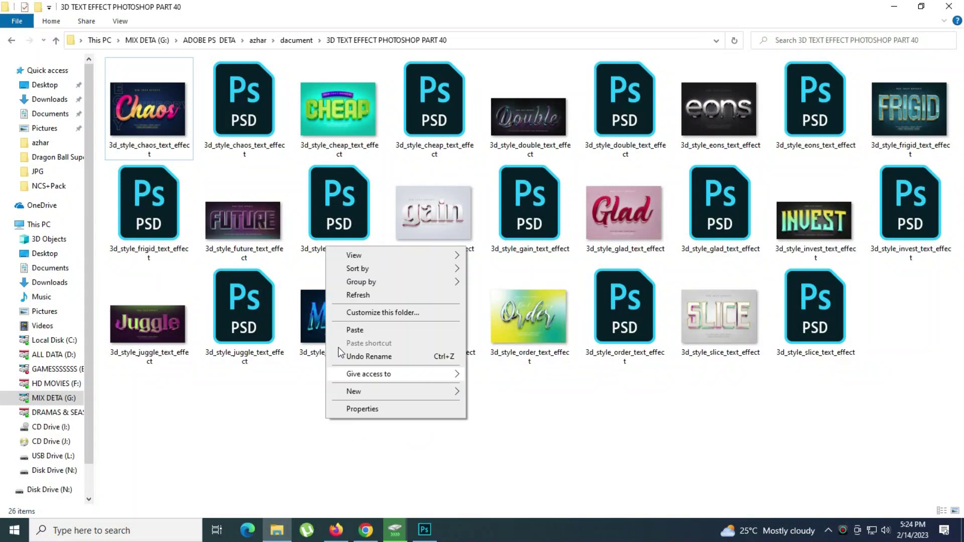
pyautogui.click(351, 295)
pyautogui.click(151, 123)
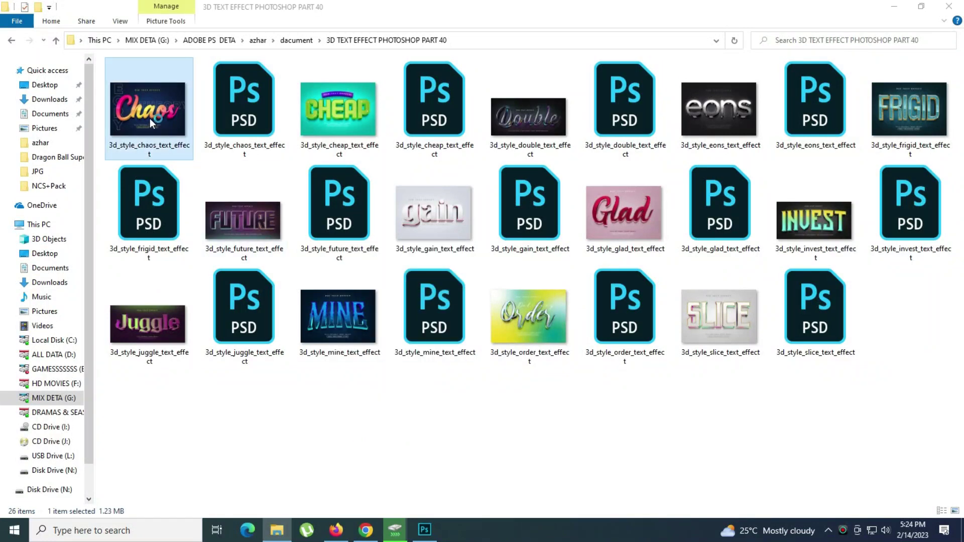
pyautogui.doubleClick(151, 123)
# Step: Zoom in and pan across the Chaos preview lettering
pyautogui.press('Right')
pyautogui.press('Right')
pyautogui.press('Right')
pyautogui.press('Right')
pyautogui.press('Right')
pyautogui.press('Right')
pyautogui.press('Right')
pyautogui.press('Left')
pyautogui.press('Left')
pyautogui.press('Left')
pyautogui.press('Left')
pyautogui.press('Left')
pyautogui.press('Left')
pyautogui.press('Left')
pyautogui.press('Left')
pyautogui.press('Left')
pyautogui.press('Left')
pyautogui.press('Left')
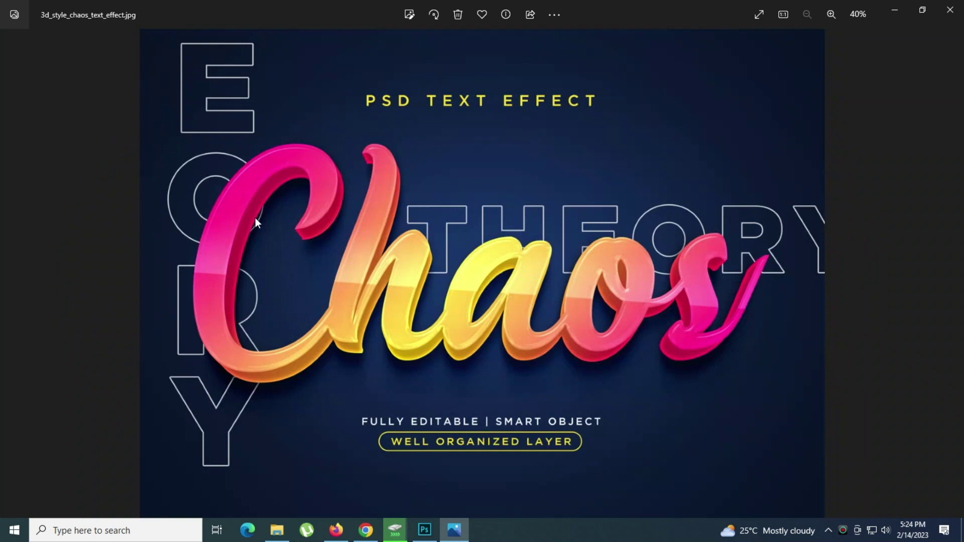
pyautogui.scroll(3, 395, 251)
pyautogui.scroll(2, 555, 340)
pyautogui.moveTo(512, 378)
pyautogui.mouseDown()
pyautogui.moveTo(340, 377)
pyautogui.moveTo(536, 378)
pyautogui.mouseUp()
pyautogui.scroll(-3, 536, 378)
pyautogui.scroll(1, 592, 381)
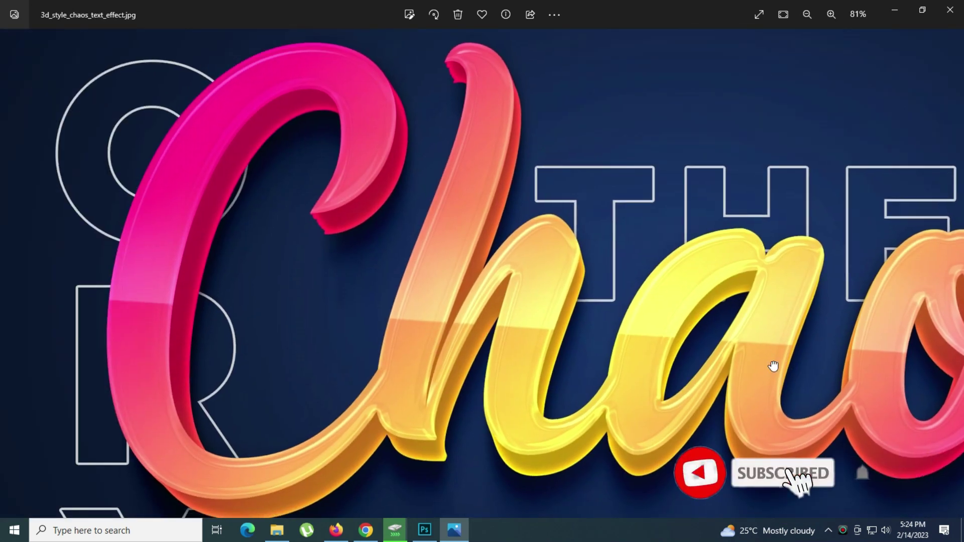
pyautogui.scroll(-2, 770, 366)
# Step: Inspect the Cheap and Double previews up close, panning across their letters
pyautogui.press('Right')
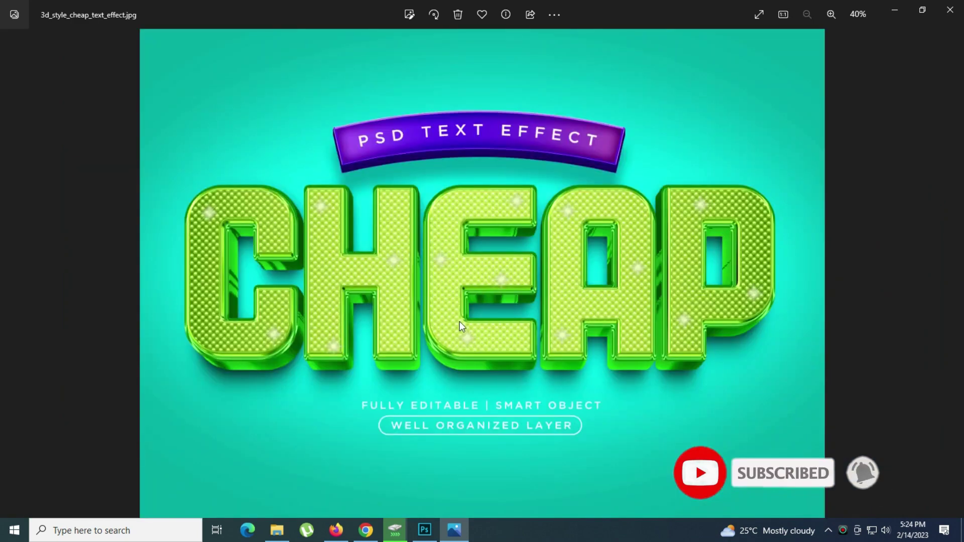
pyautogui.scroll(3, 486, 300)
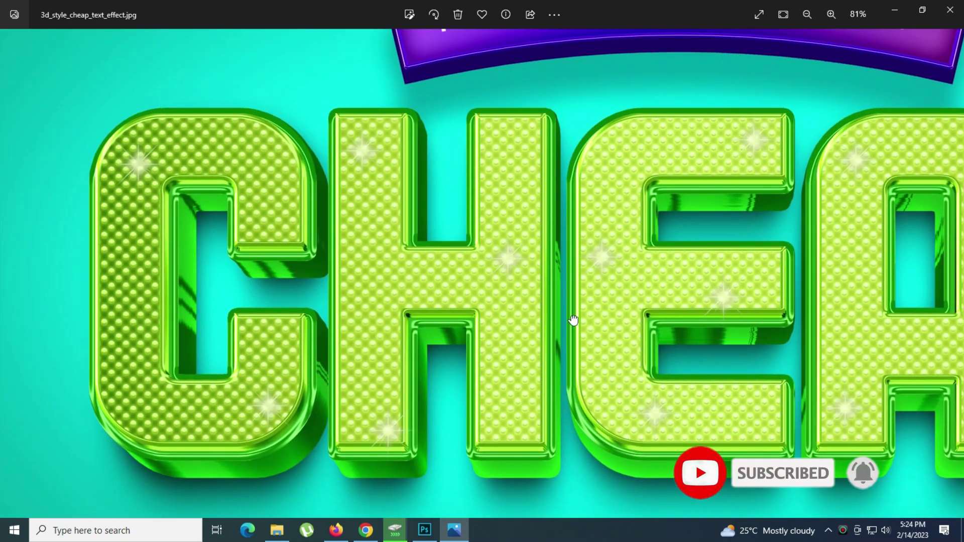
pyautogui.moveTo(572, 319)
pyautogui.mouseDown()
pyautogui.moveTo(261, 348)
pyautogui.moveTo(586, 311)
pyautogui.moveTo(445, 317)
pyautogui.mouseUp()
pyautogui.scroll(-2, 446, 316)
pyautogui.scroll(-1, 446, 317)
pyautogui.press('Right')
pyautogui.scroll(2, 482, 312)
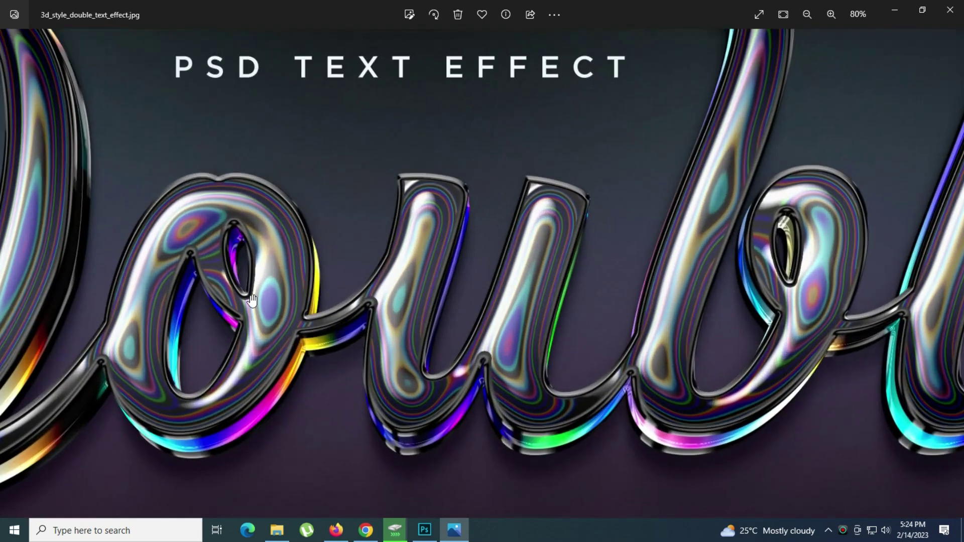
pyautogui.moveTo(482, 312); pyautogui.dragTo(632, 296)
pyautogui.moveTo(948, 304)
pyautogui.mouseDown()
pyautogui.moveTo(464, 337)
pyautogui.moveTo(567, 429)
pyautogui.moveTo(327, 344)
pyautogui.mouseUp()
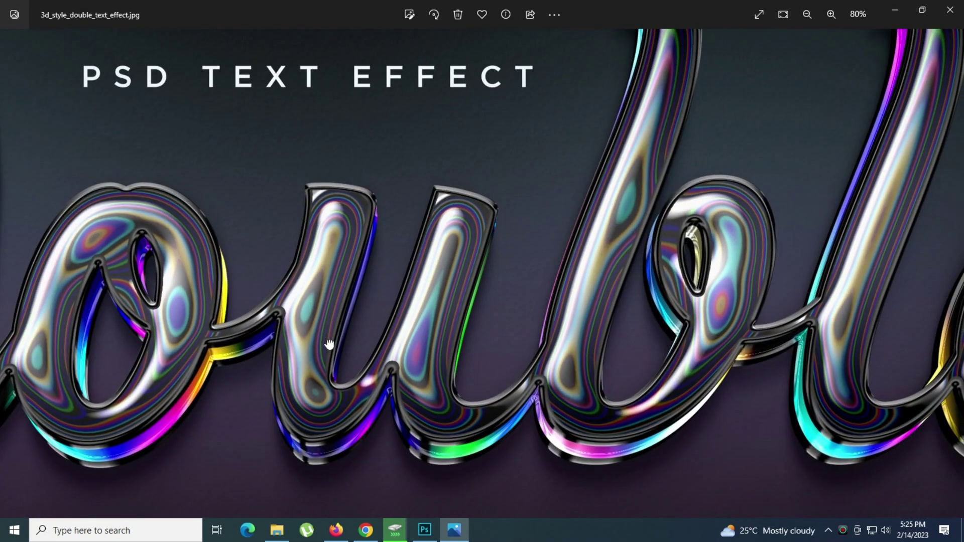
pyautogui.scroll(-2, 328, 339)
# Step: Inspect the eons and FRIGID previews up close, panning across their letters
pyautogui.press('Right')
pyautogui.scroll(2, 478, 316)
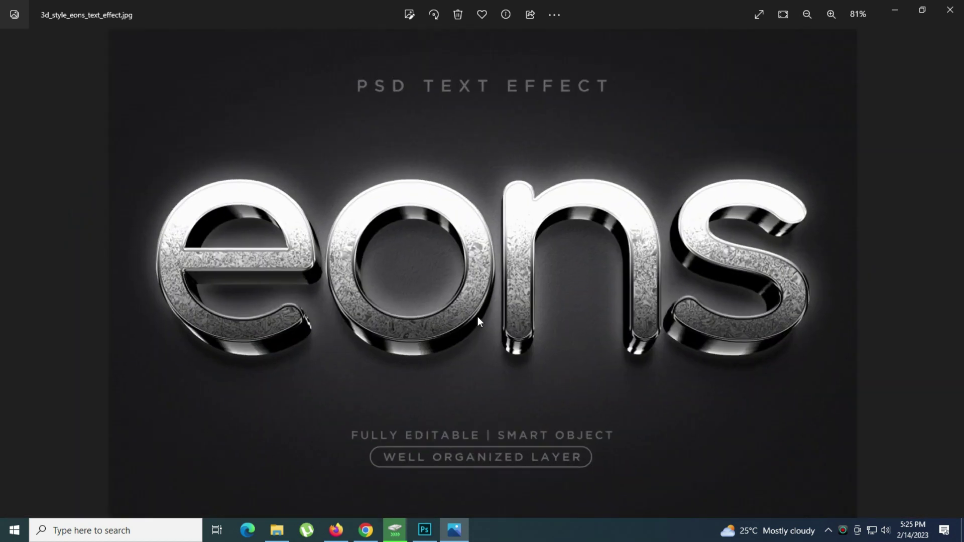
pyautogui.moveTo(334, 314)
pyautogui.mouseDown()
pyautogui.moveTo(525, 387)
pyautogui.moveTo(254, 400)
pyautogui.mouseUp()
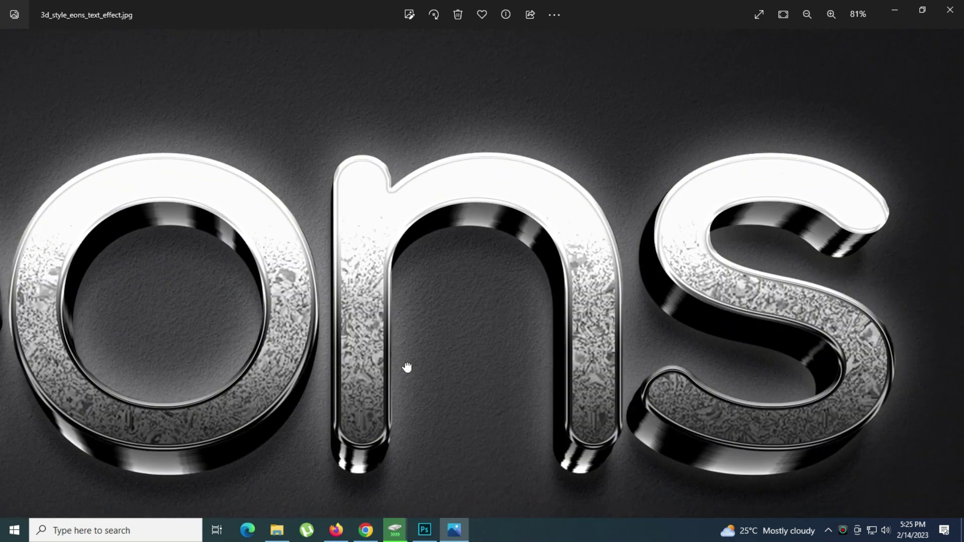
pyautogui.scroll(-2, 414, 350)
pyautogui.press('Right')
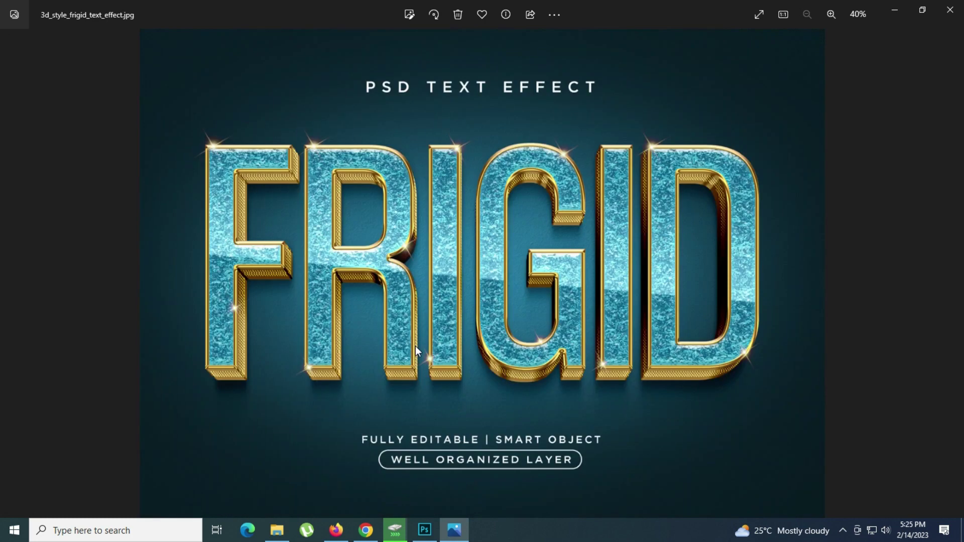
pyautogui.scroll(2, 318, 272)
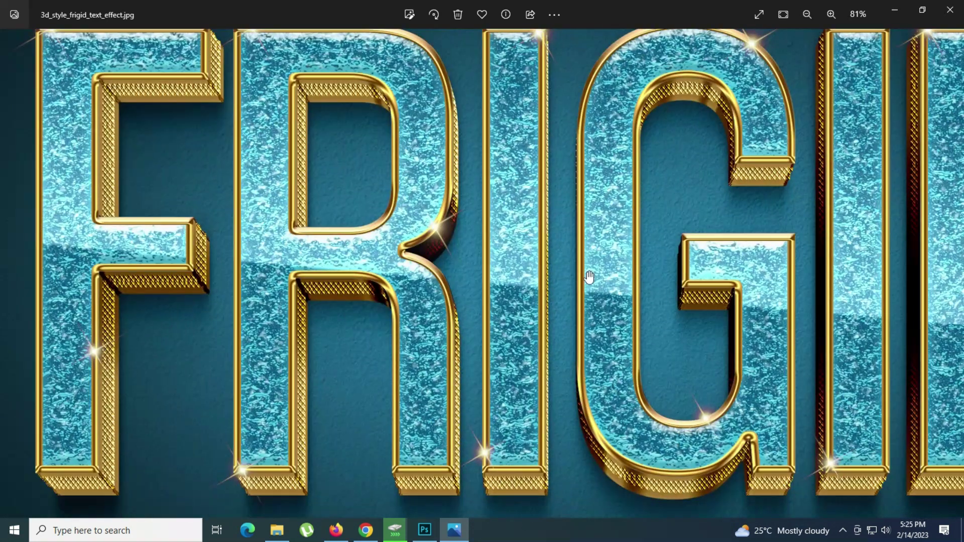
pyautogui.moveTo(589, 281); pyautogui.dragTo(415, 295)
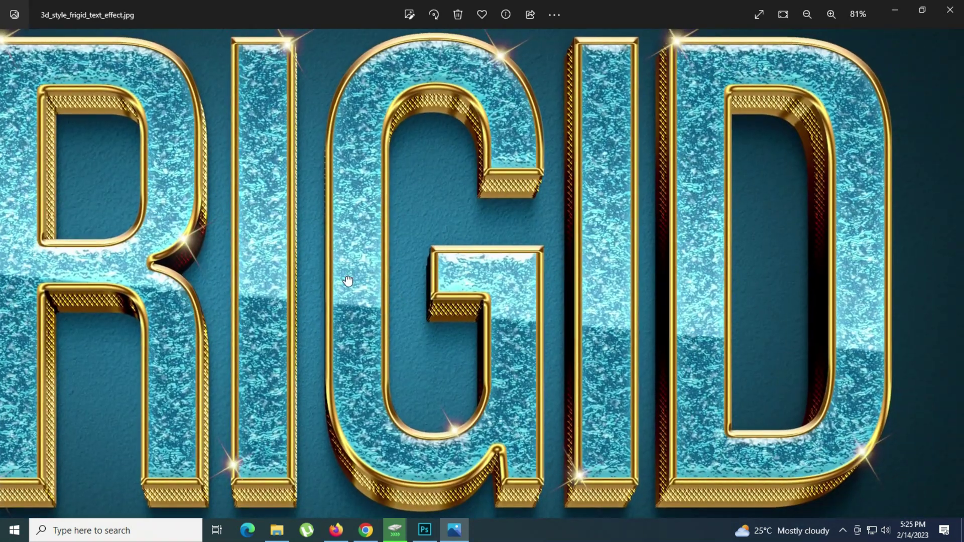
pyautogui.scroll(-2, 345, 277)
pyautogui.scroll(2, 339, 258)
pyautogui.scroll(-2, 339, 258)
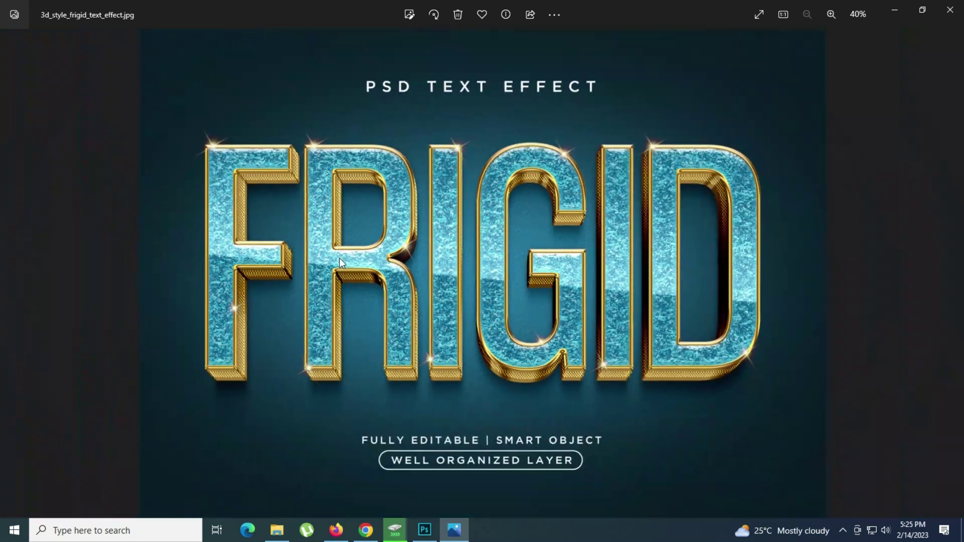
# Step: Move to the FUTURE preview and zoom in on the start of the word
pyautogui.press('Right')
pyautogui.scroll(2, 512, 290)
pyautogui.moveTo(508, 297)
pyautogui.mouseDown()
pyautogui.moveTo(609, 305)
pyautogui.moveTo(652, 326)
pyautogui.mouseUp()
pyautogui.scroll(-2, 818, 297)
# Step: Finish viewing FUTURE, then zoom and pan across the gain preview
pyautogui.scroll(1, 829, 295)
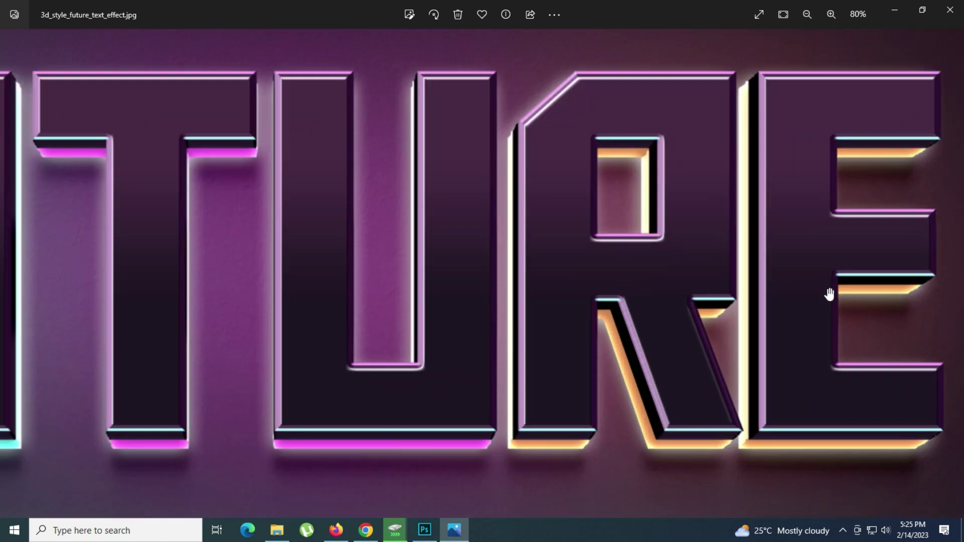
pyautogui.scroll(1, 691, 333)
pyautogui.scroll(-2, 544, 297)
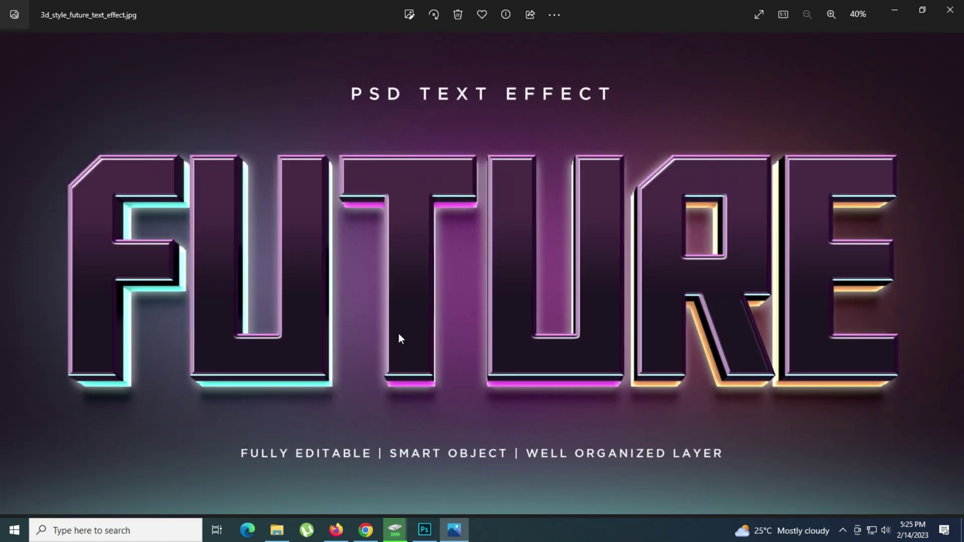
pyautogui.press('Right')
pyautogui.scroll(2, 484, 301)
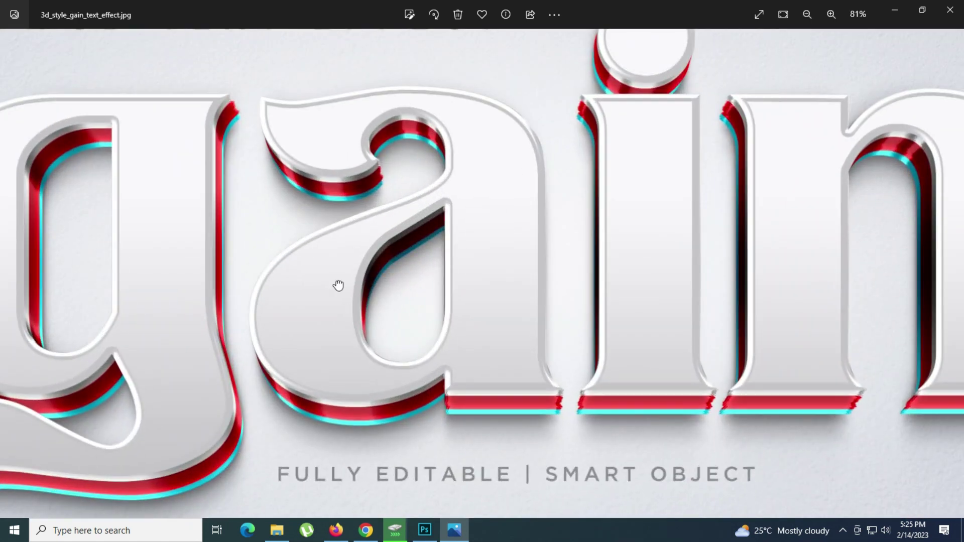
pyautogui.moveTo(484, 310)
pyautogui.mouseDown()
pyautogui.moveTo(566, 305)
pyautogui.moveTo(452, 306)
pyautogui.moveTo(548, 284)
pyautogui.moveTo(563, 297)
pyautogui.moveTo(260, 322)
pyautogui.mouseUp()
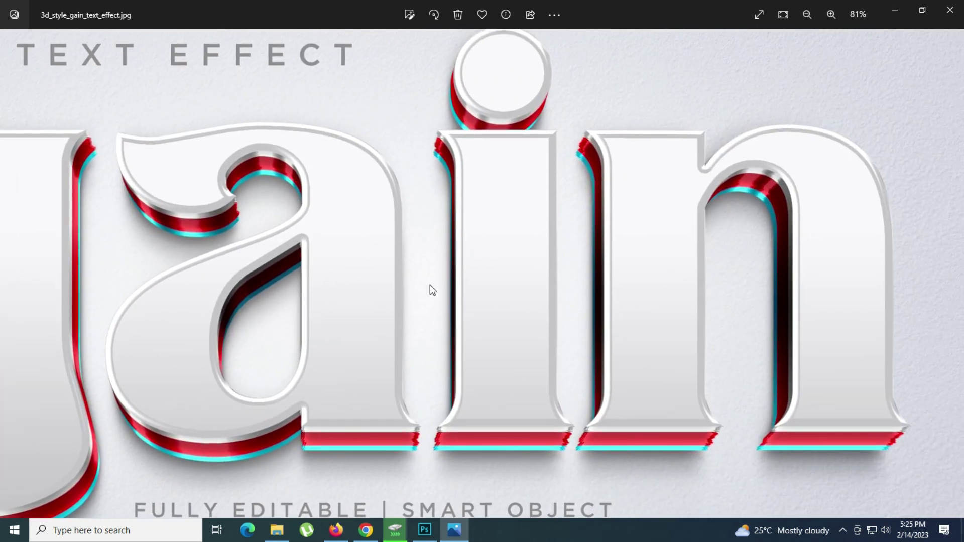
pyautogui.scroll(-2, 430, 284)
# Step: Inspect the Glad and INVEST previews up close, fitting each back afterwards
pyautogui.press('Right')
pyautogui.scroll(2, 492, 285)
pyautogui.moveTo(408, 251)
pyautogui.mouseDown()
pyautogui.moveTo(348, 307)
pyautogui.moveTo(495, 276)
pyautogui.moveTo(476, 185)
pyautogui.moveTo(661, 261)
pyautogui.moveTo(517, 340)
pyautogui.moveTo(641, 424)
pyautogui.moveTo(796, 413)
pyautogui.moveTo(509, 328)
pyautogui.moveTo(560, 205)
pyautogui.mouseUp()
pyautogui.doubleClick(501, 306)
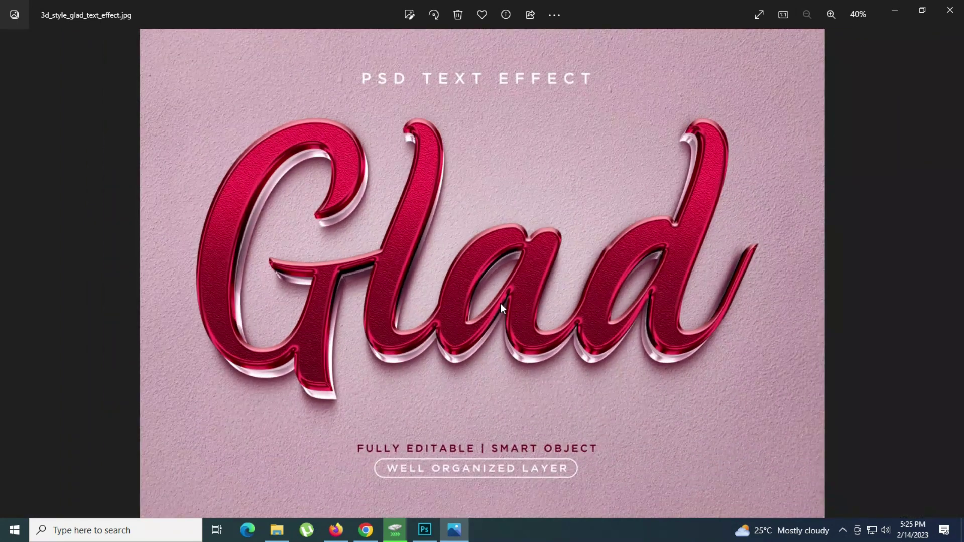
pyautogui.press('Right')
pyautogui.scroll(3, 423, 321)
pyautogui.moveTo(366, 316)
pyautogui.mouseDown()
pyautogui.moveTo(679, 403)
pyautogui.moveTo(784, 340)
pyautogui.moveTo(441, 297)
pyautogui.moveTo(267, 387)
pyautogui.mouseUp()
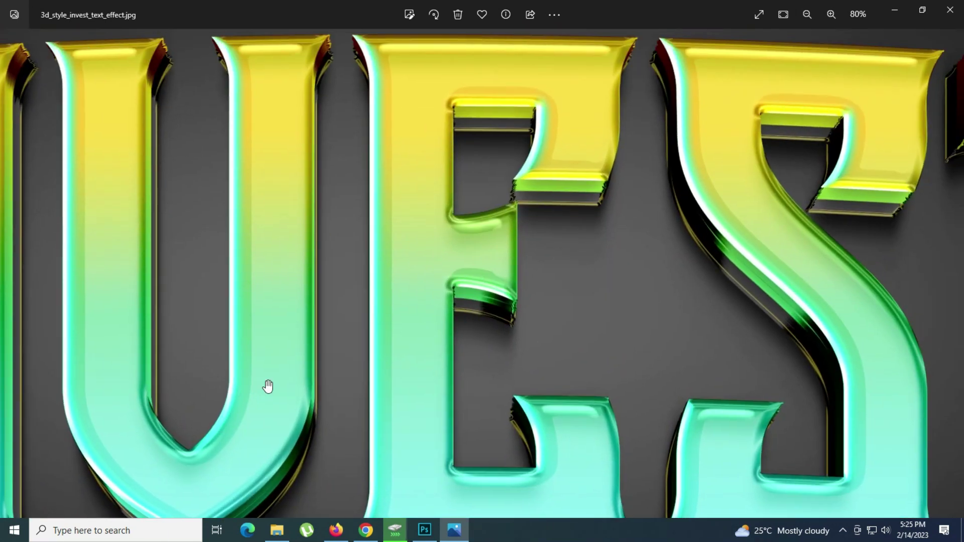
pyautogui.moveTo(697, 260); pyautogui.dragTo(482, 370)
pyautogui.doubleClick(480, 368)
# Step: Inspect the Juggle and MINE previews up close, fitting each back afterwards
pyautogui.press('Right')
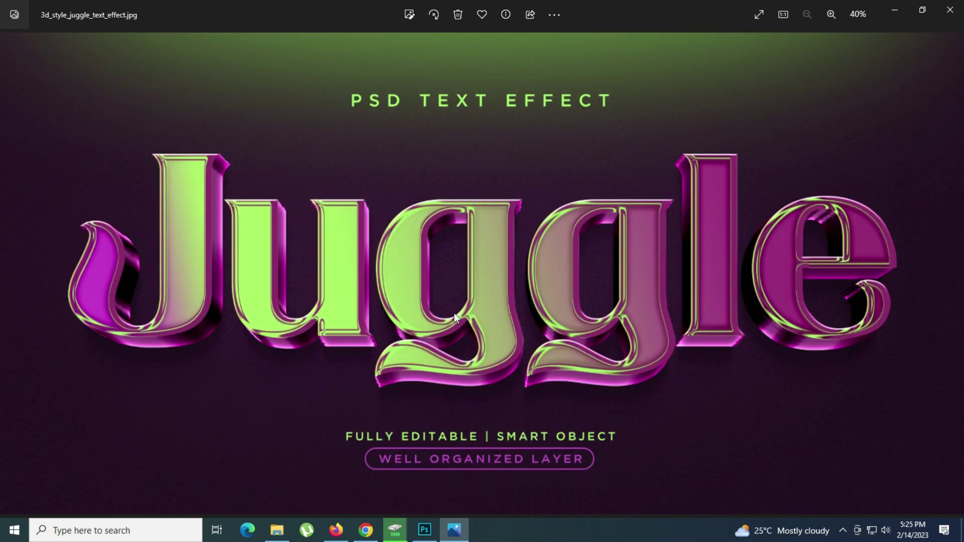
pyautogui.scroll(3, 442, 297)
pyautogui.moveTo(207, 302)
pyautogui.mouseDown()
pyautogui.moveTo(611, 346)
pyautogui.moveTo(280, 351)
pyautogui.mouseUp()
pyautogui.moveTo(646, 337); pyautogui.dragTo(315, 337)
pyautogui.doubleClick(499, 337)
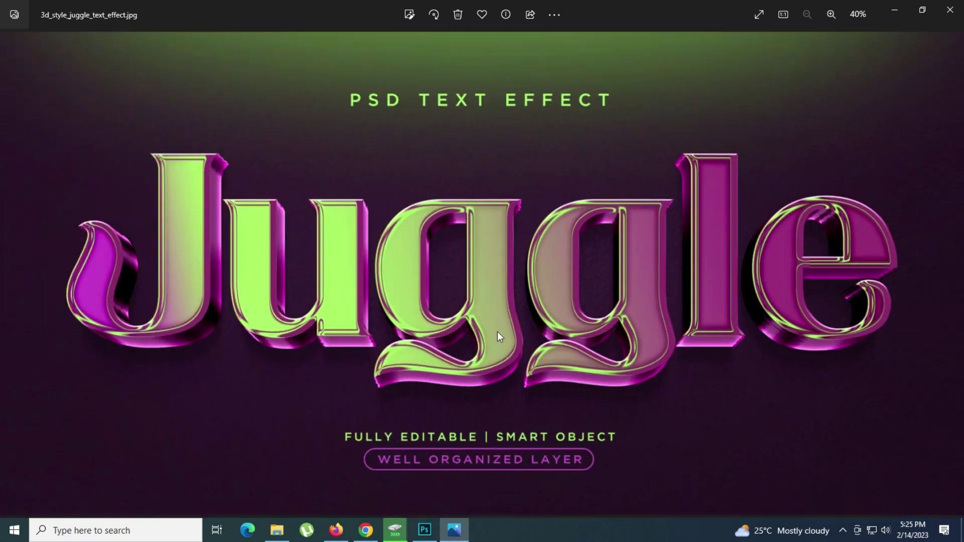
pyautogui.press('Right')
pyautogui.scroll(3, 333, 269)
pyautogui.moveTo(332, 269)
pyautogui.mouseDown()
pyautogui.moveTo(394, 359)
pyautogui.moveTo(577, 304)
pyautogui.mouseUp()
pyautogui.moveTo(939, 331)
pyautogui.mouseDown()
pyautogui.moveTo(538, 348)
pyautogui.moveTo(416, 337)
pyautogui.mouseUp()
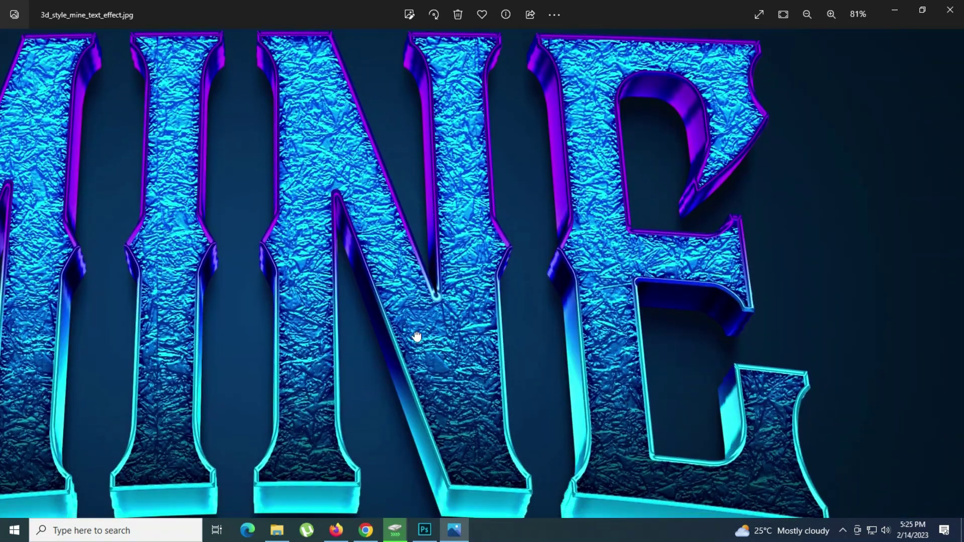
pyautogui.doubleClick(444, 316)
# Step: Zoom in on the Order preview, checking its lettering and bottom caption
pyautogui.press('Right')
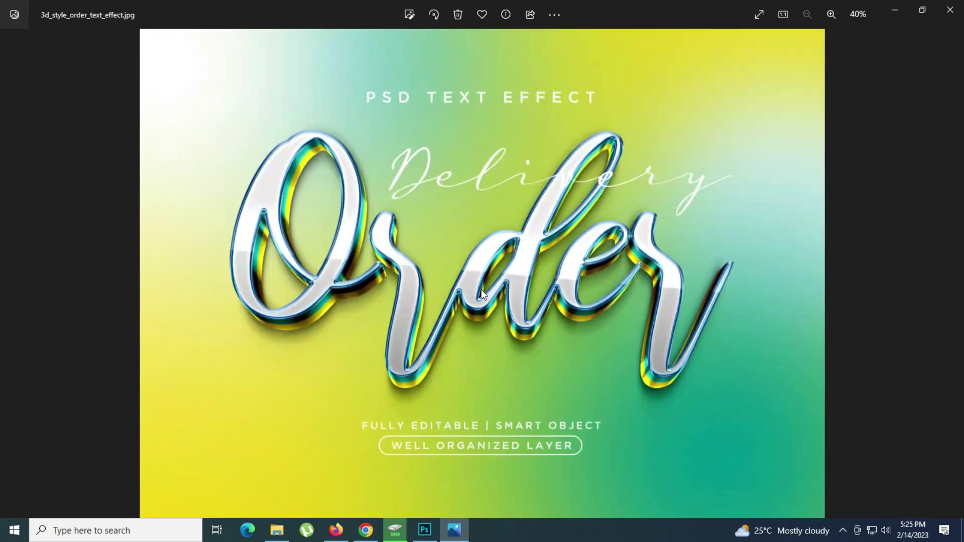
pyautogui.scroll(3, 481, 289)
pyautogui.moveTo(481, 289)
pyautogui.mouseDown()
pyautogui.moveTo(288, 308)
pyautogui.moveTo(482, 302)
pyautogui.moveTo(512, 291)
pyautogui.moveTo(425, 274)
pyautogui.mouseUp()
pyautogui.scroll(-2, 486, 314)
pyautogui.moveTo(486, 314); pyautogui.dragTo(387, 166)
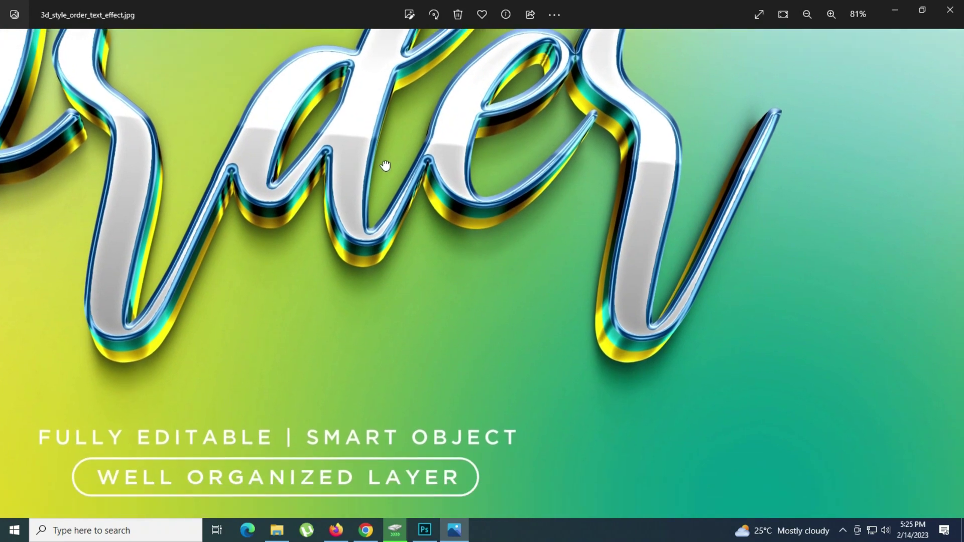
pyautogui.scroll(2, 559, 344)
pyautogui.scroll(-2, 409, 301)
pyautogui.scroll(-2, 408, 296)
# Step: Zoom in on the SLICE preview's letters and top heading
pyautogui.press('Right')
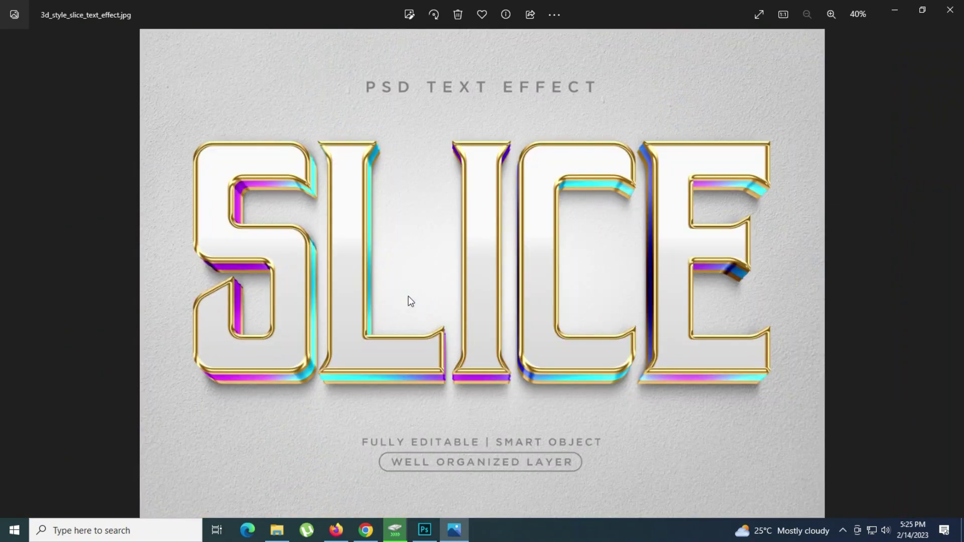
pyautogui.scroll(2, 394, 285)
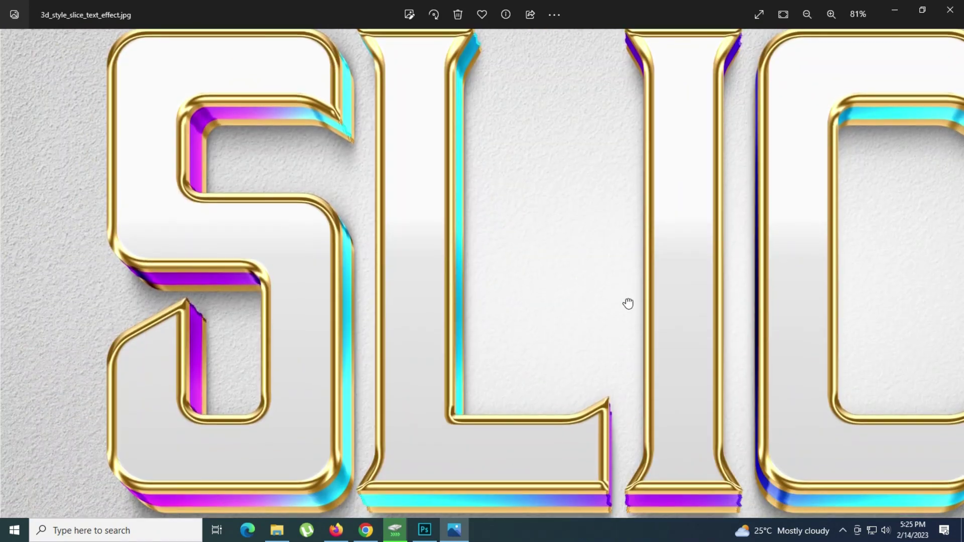
pyautogui.moveTo(628, 304); pyautogui.dragTo(355, 216)
pyautogui.scroll(-2, 356, 215)
pyautogui.moveTo(475, 183)
pyautogui.mouseDown()
pyautogui.moveTo(336, 320)
pyautogui.moveTo(282, 241)
pyautogui.mouseUp()
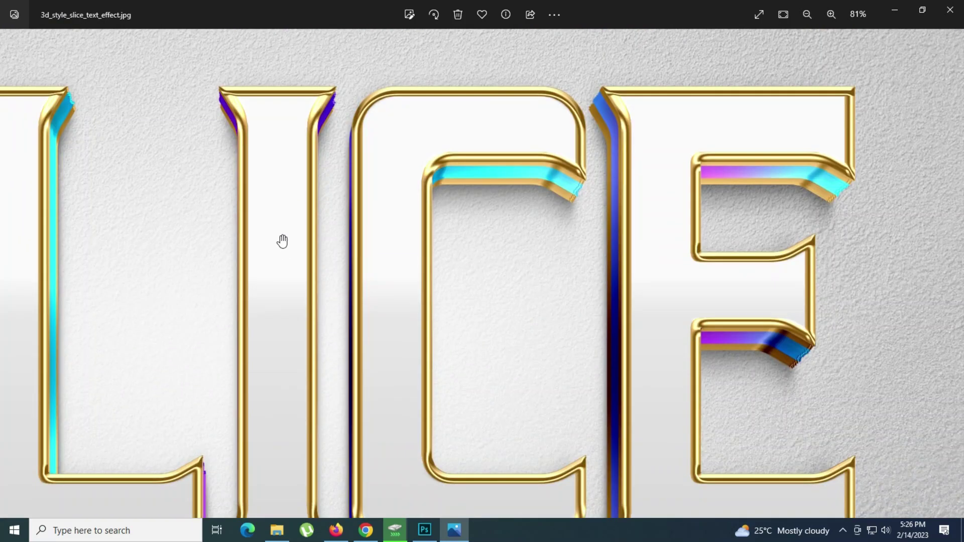
pyautogui.scroll(-1, 345, 264)
# Step: Close Photos and open 3d_style_slice_text_effect.psd in Photoshop
pyautogui.click(950, 10)
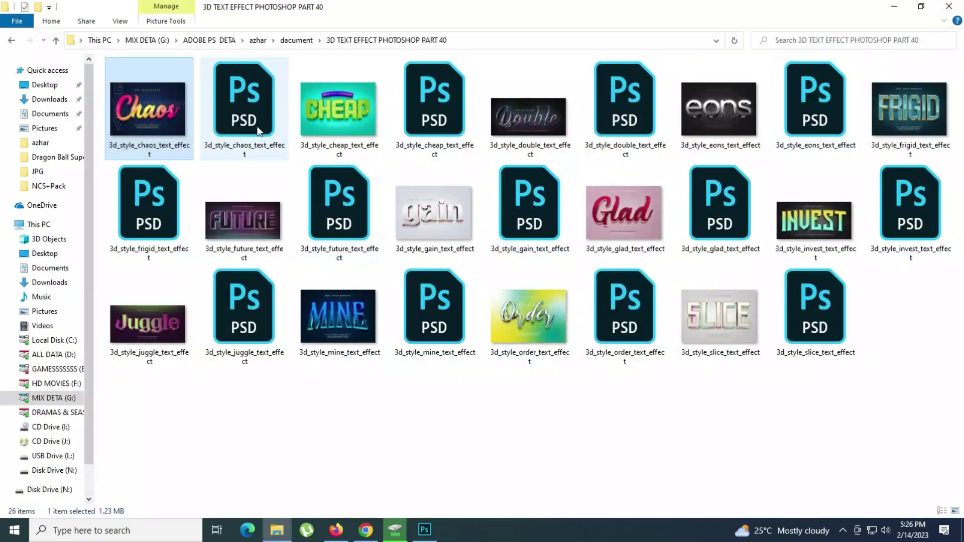
pyautogui.click(807, 323)
pyautogui.doubleClick(806, 323)
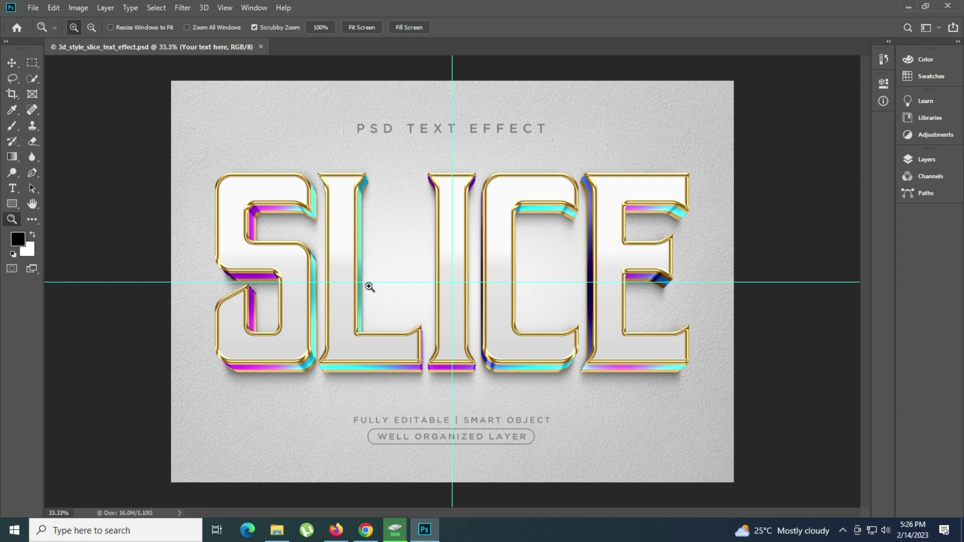
# Step: Fit the Slice template on screen and show its Layers panel
pyautogui.click(370, 284)
pyautogui.rightClick(406, 255)
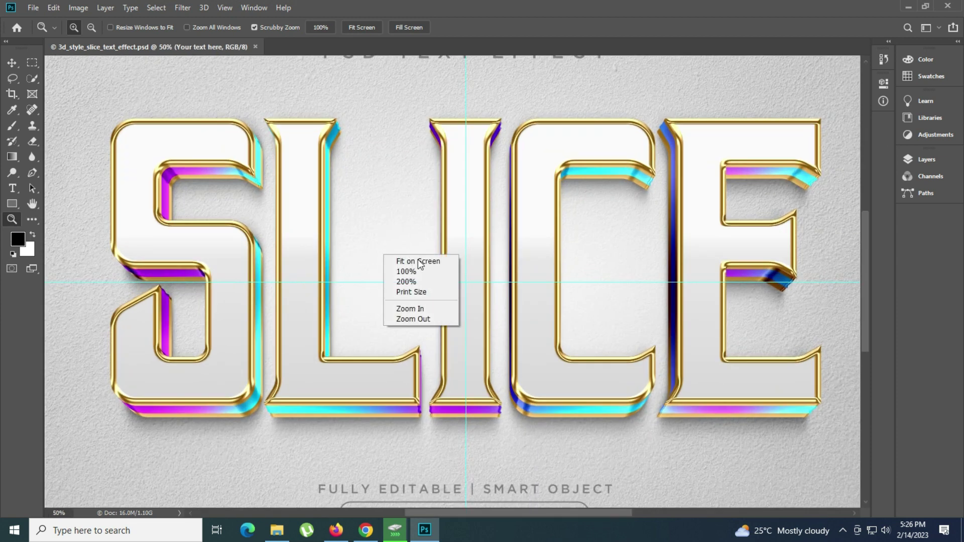
pyautogui.click(420, 261)
pyautogui.click(926, 159)
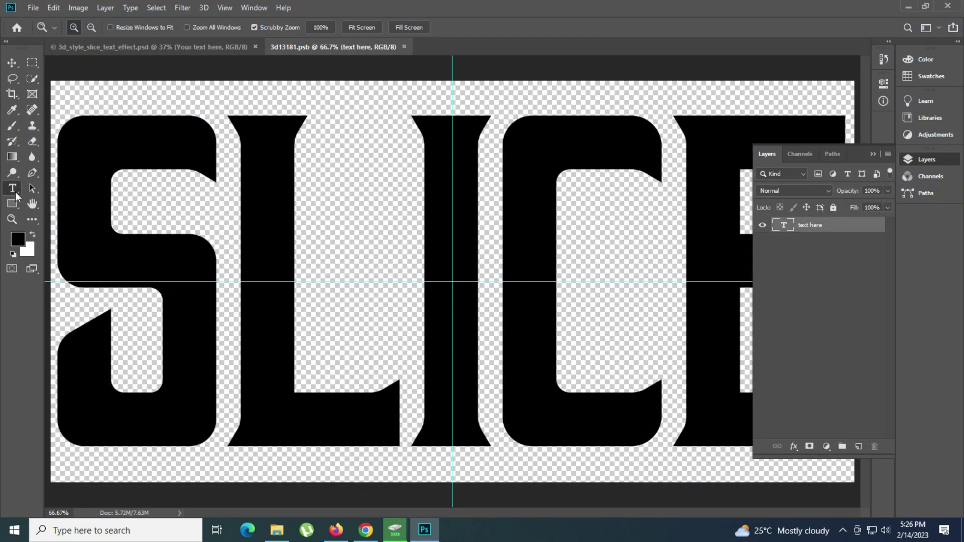
# Step: Replace SLICE with AZHAR at 229.24 pt, commit it and save the smart object
pyautogui.click(340, 280)
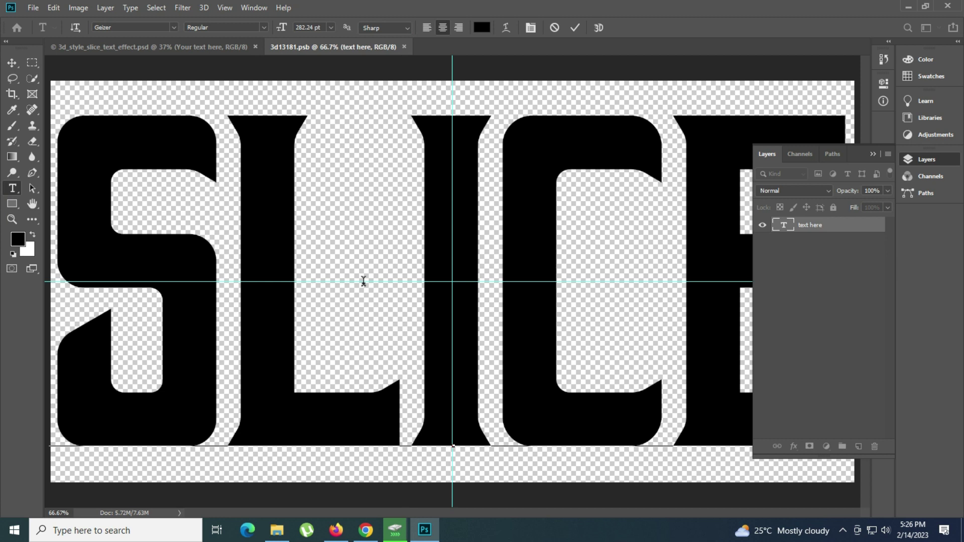
pyautogui.hotkey('ctrl', 'a')
pyautogui.write('A')
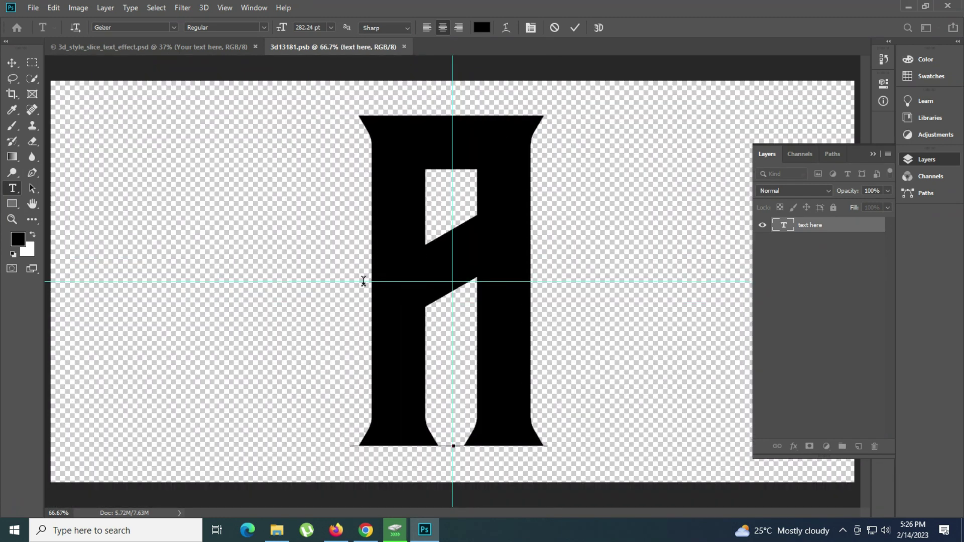
pyautogui.write('Z')
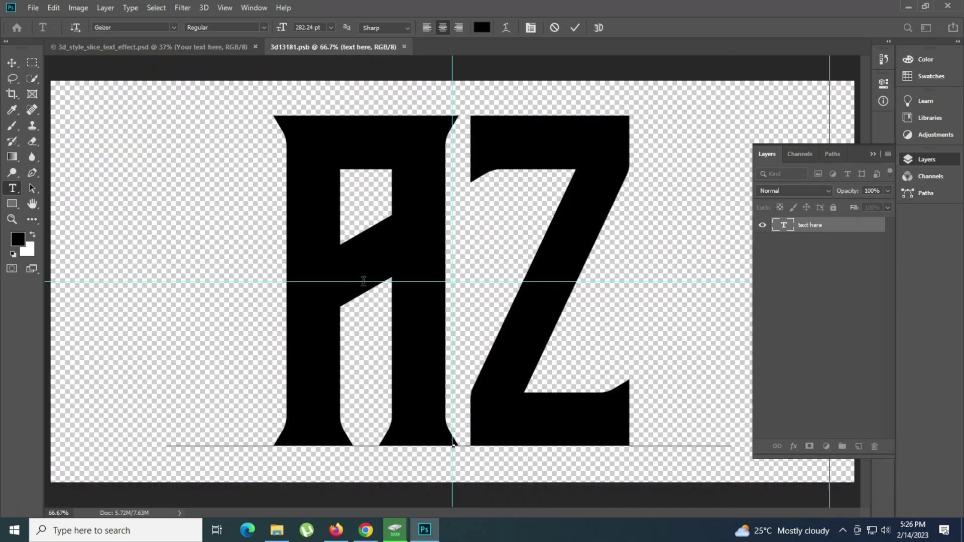
pyautogui.write('HAR')
pyautogui.hotkey('ctrl', 'a')
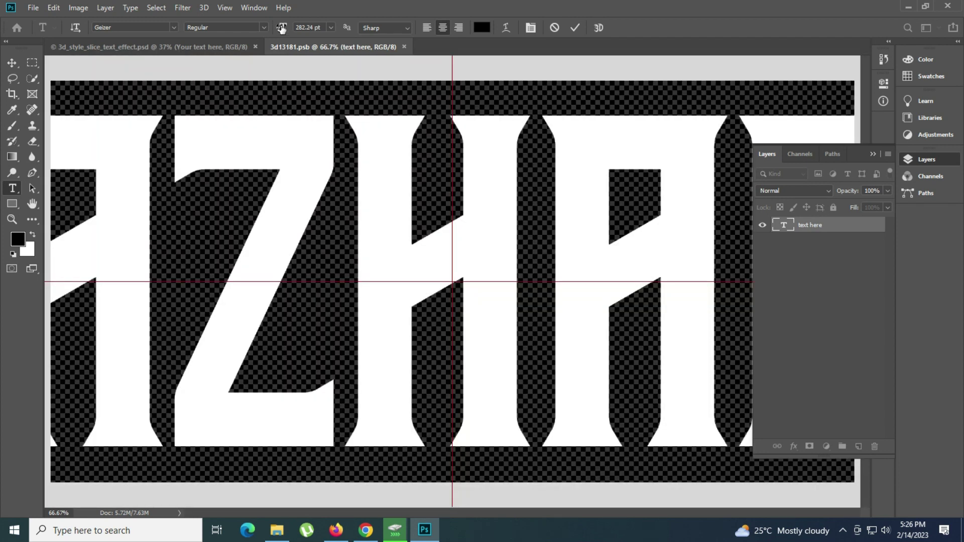
pyautogui.moveTo(276, 30); pyautogui.dragTo(250, 35)
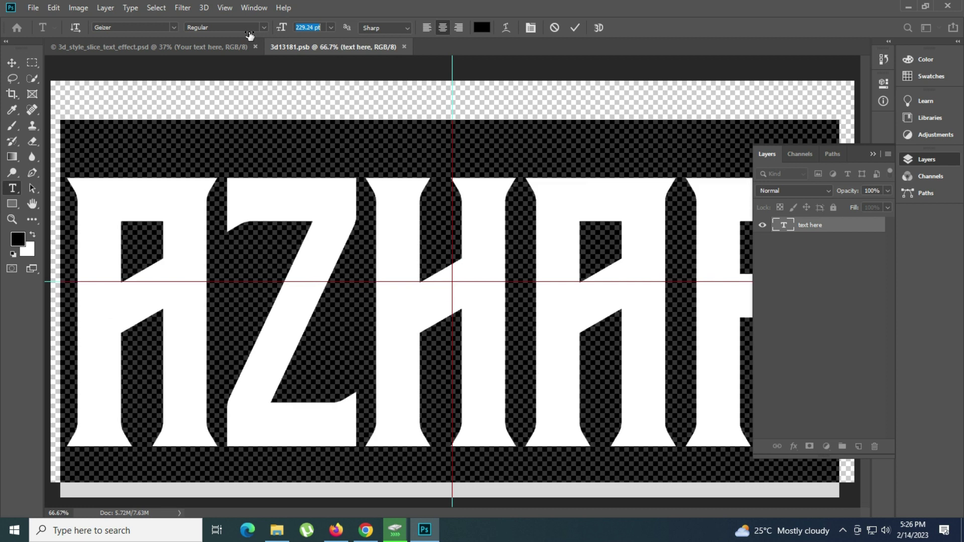
pyautogui.click(915, 160)
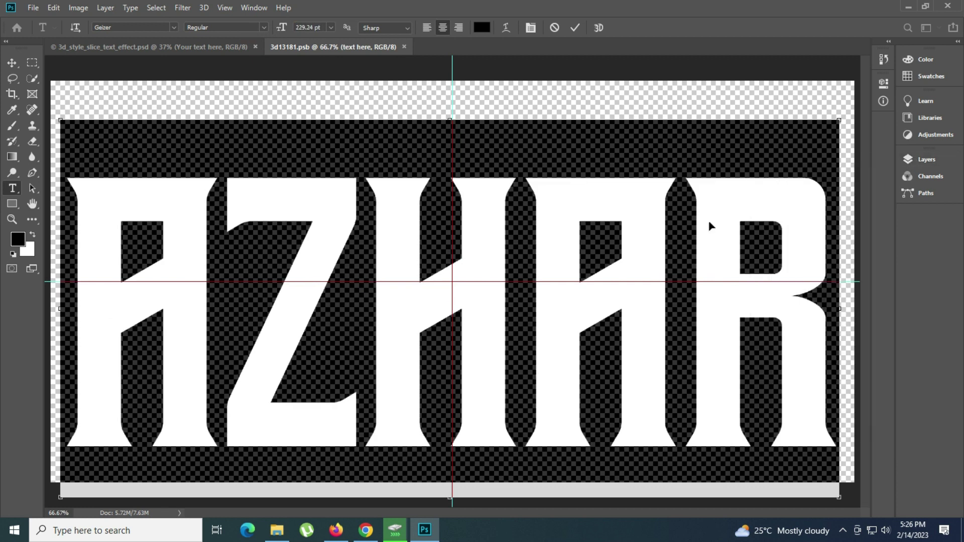
pyautogui.hotkey('ctrl', 'Return')
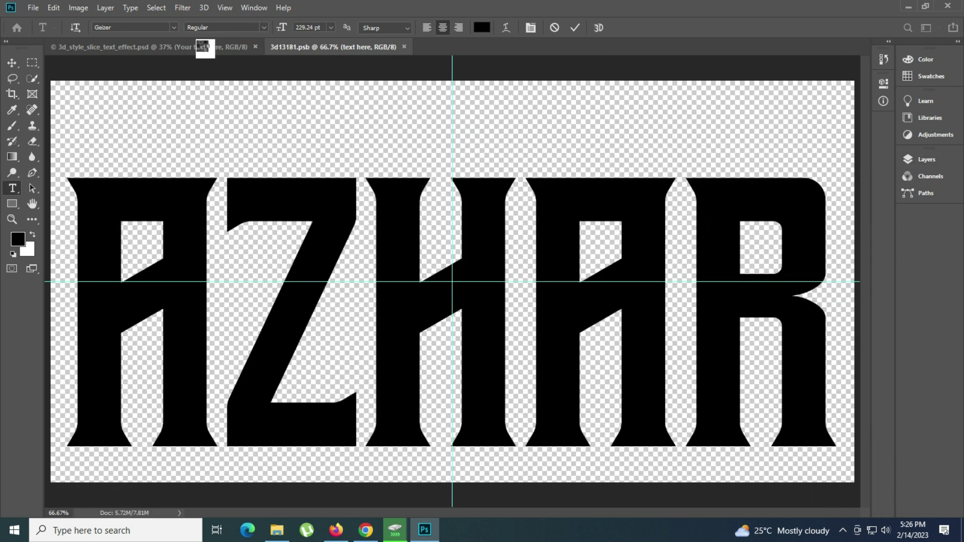
pyautogui.hotkey('ctrl', 's')
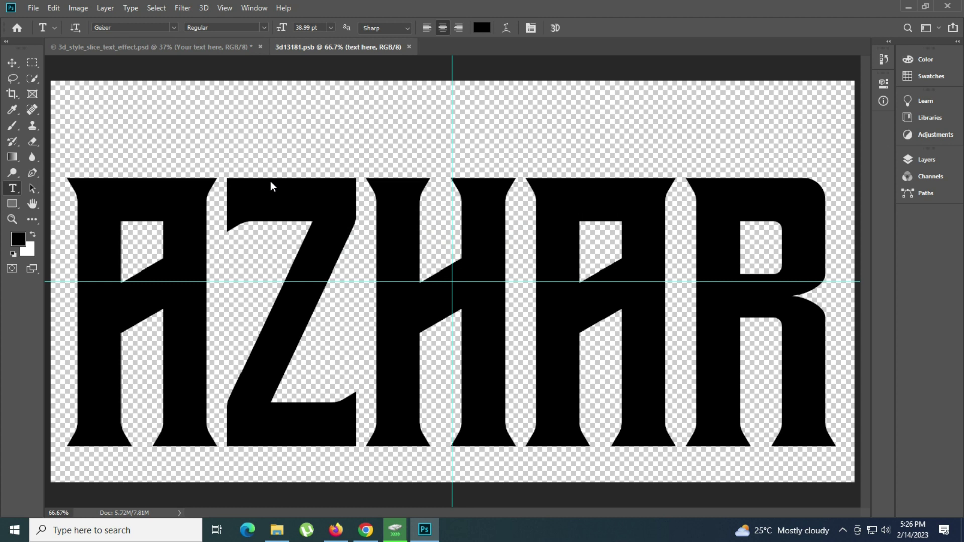
pyautogui.hotkey('ctrl', 'Tab')
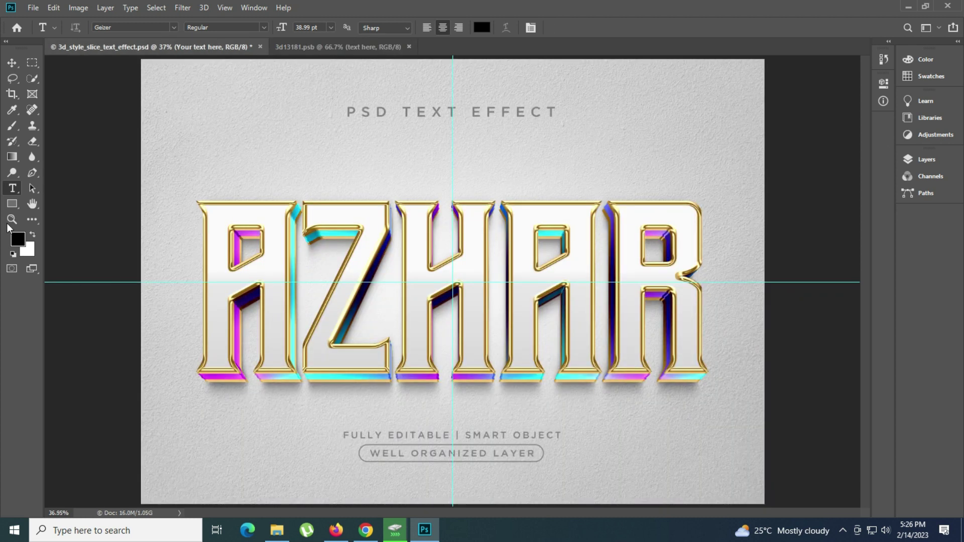
# Step: Zoom in on the gold 3D AZHAR effect, then fit the document on screen
pyautogui.click(8, 224)
pyautogui.click(483, 280)
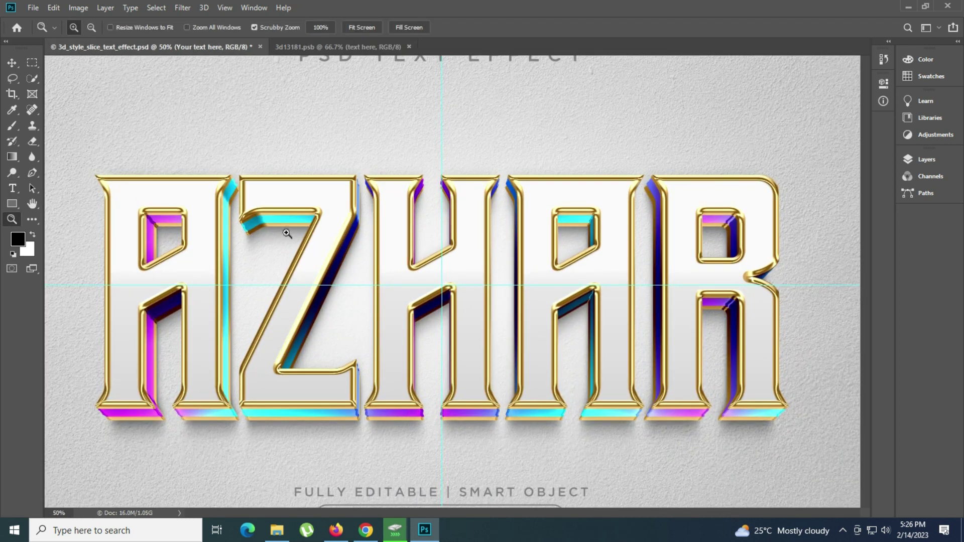
pyautogui.click(287, 234)
pyautogui.rightClick(296, 230)
pyautogui.click(322, 239)
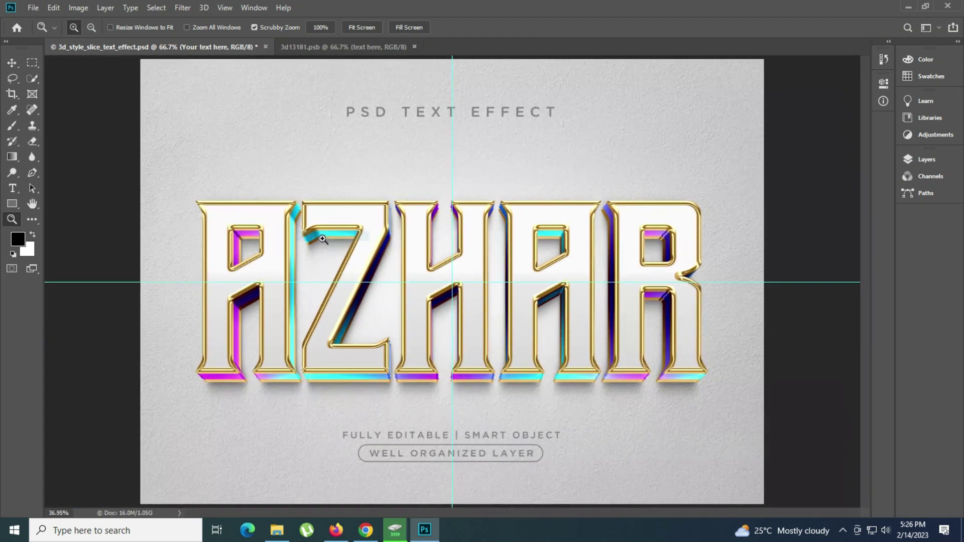
# Step: Close the Slice template and smart object, saving changes, and return to File Explorer
pyautogui.click(260, 46)
pyautogui.click(477, 200)
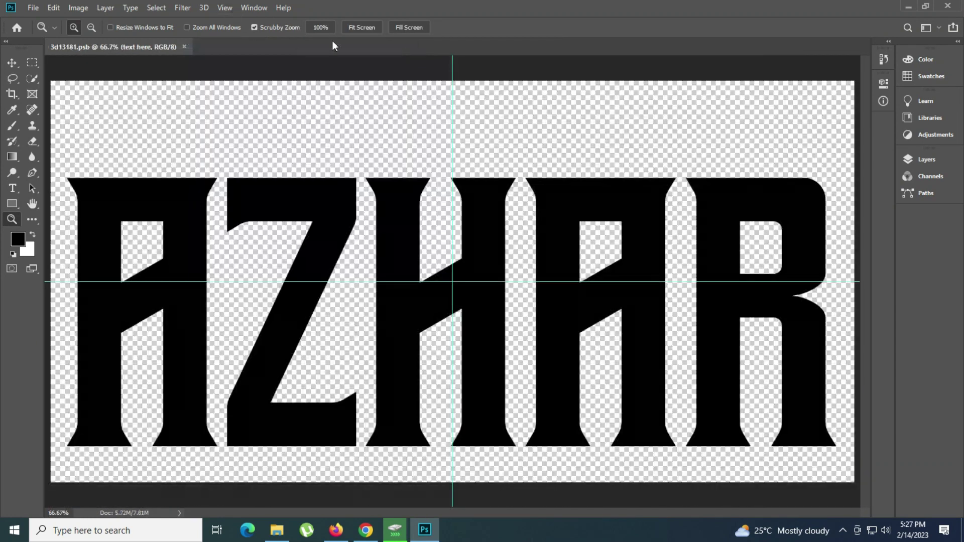
pyautogui.click(184, 47)
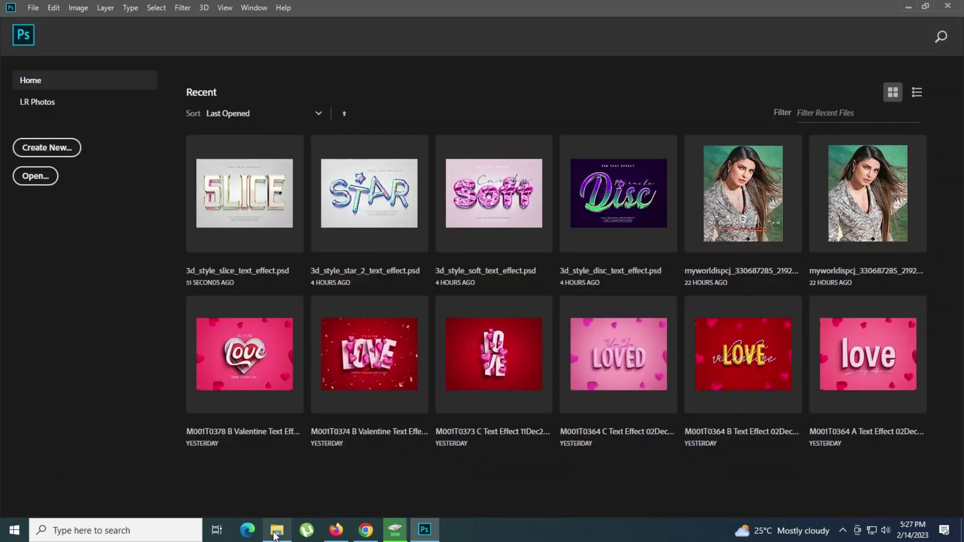
pyautogui.click(275, 531)
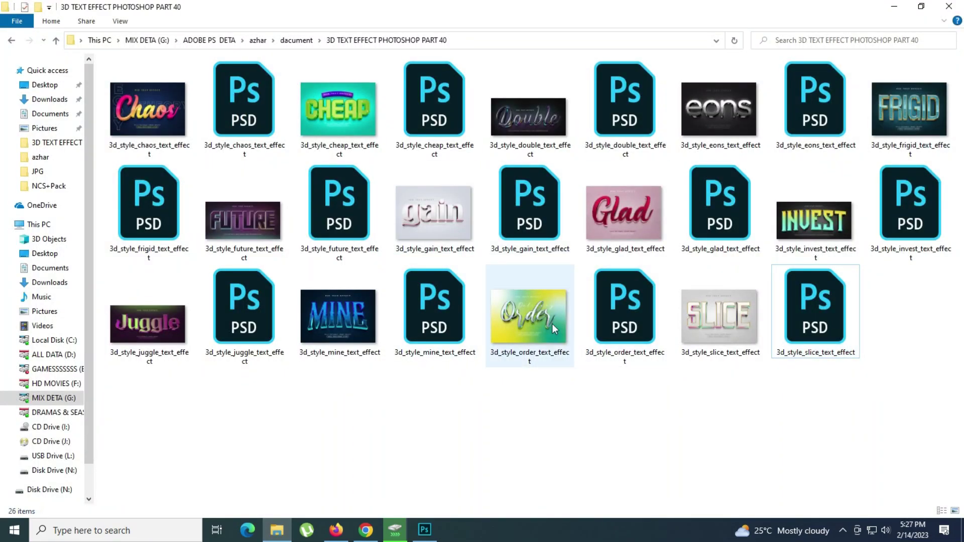
# Step: Open 3d_style_order_text_effect.psd in Photoshop
pyautogui.doubleClick(554, 327)
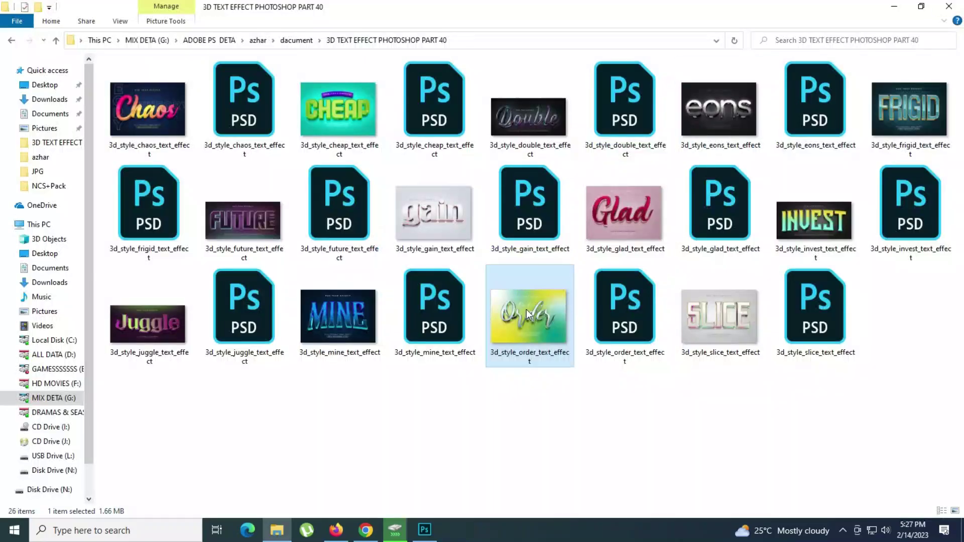
pyautogui.doubleClick(622, 303)
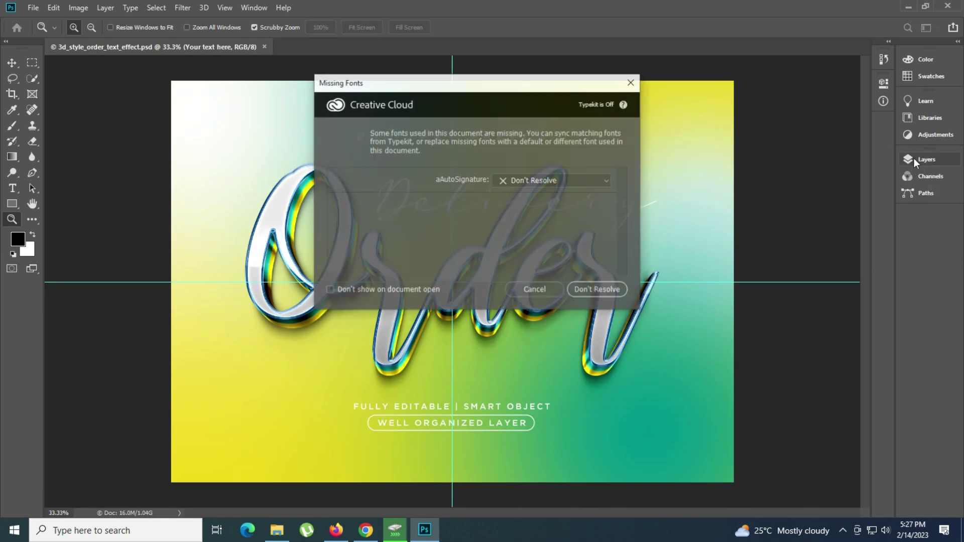
# Step: Open the Order template's text smart object and identify its missing raustila font
pyautogui.click(535, 290)
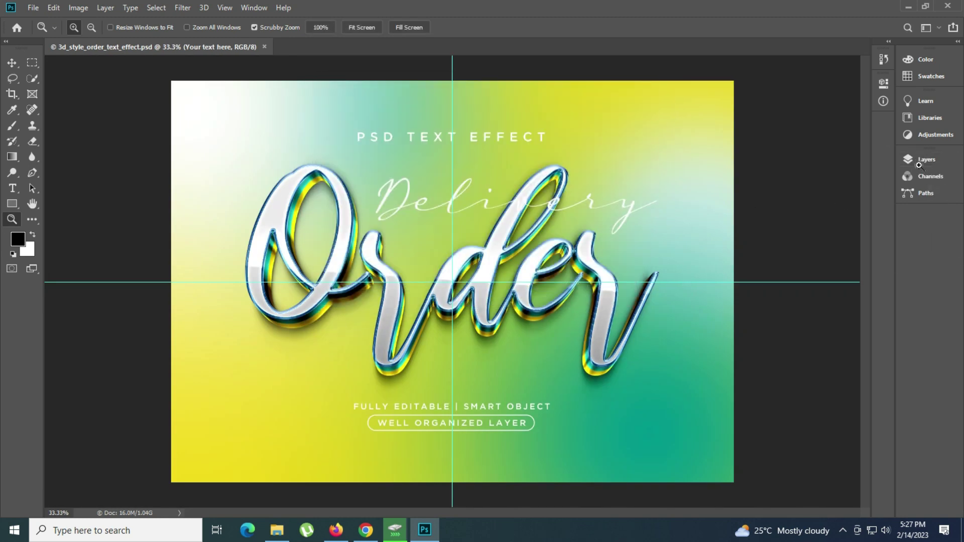
pyautogui.click(920, 162)
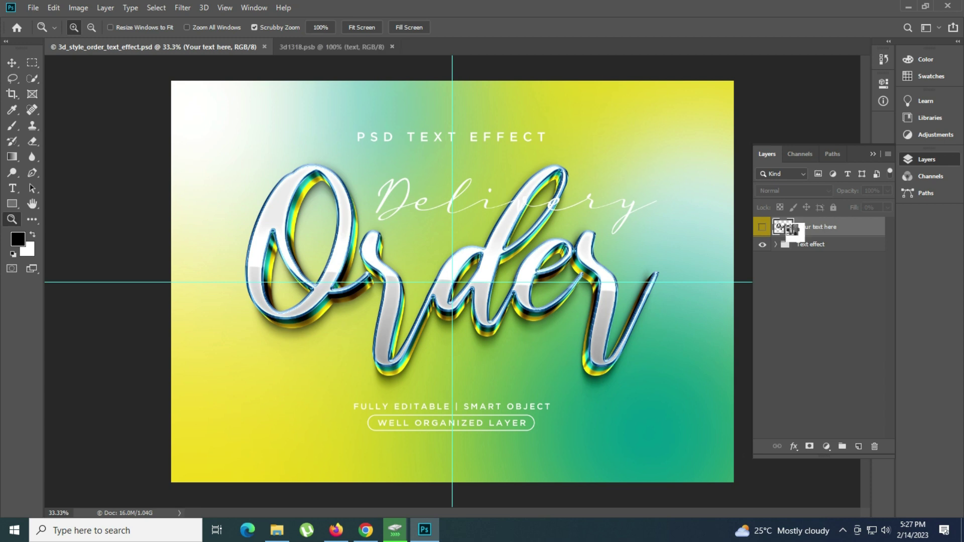
pyautogui.doubleClick(790, 228)
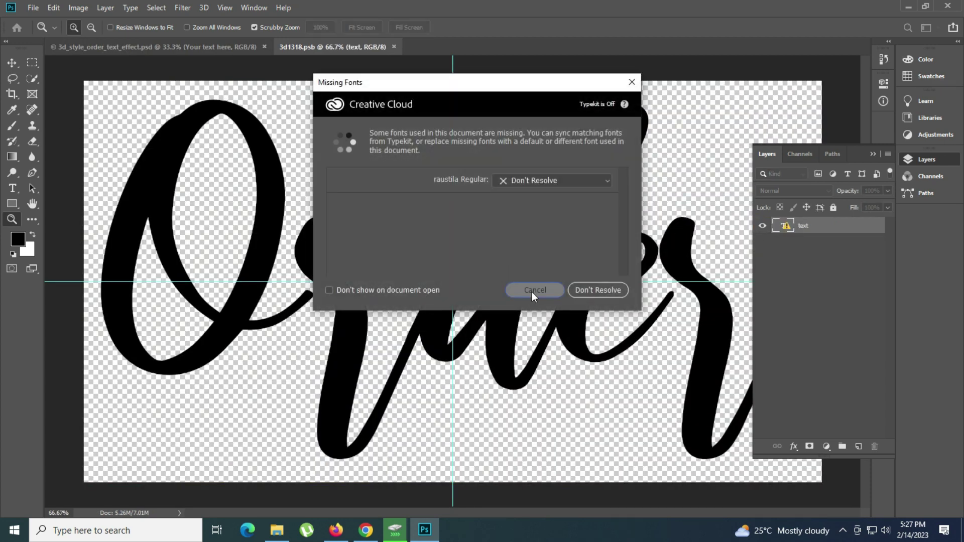
pyautogui.click(533, 291)
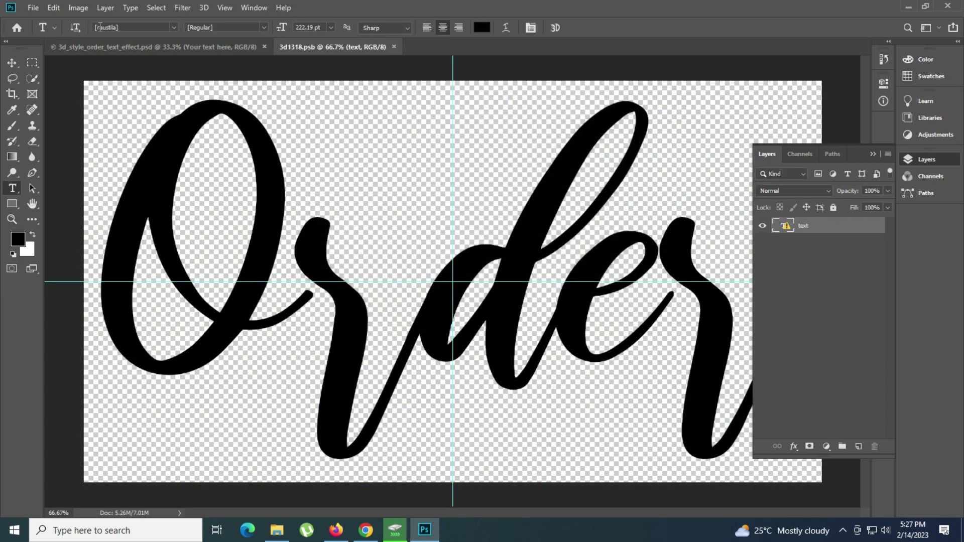
pyautogui.click(104, 23)
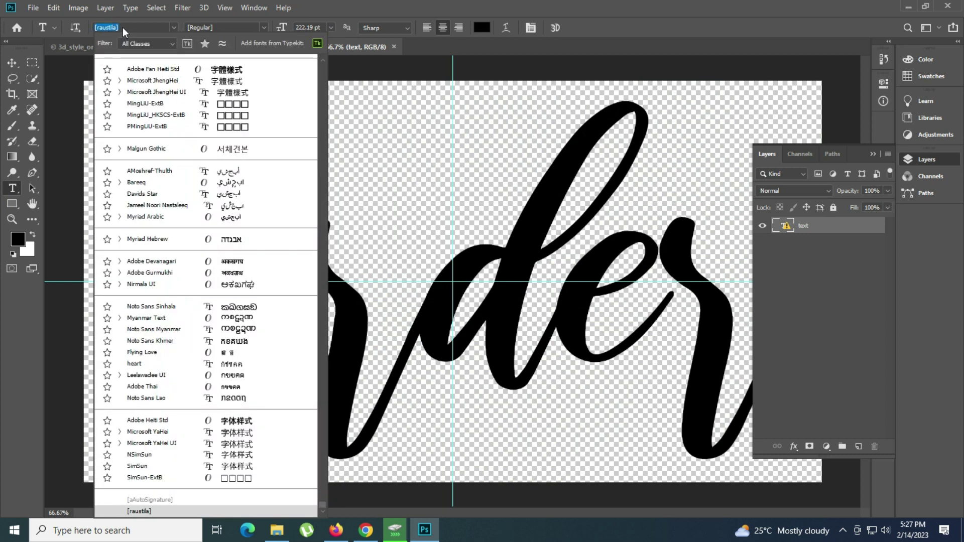
pyautogui.click(336, 530)
pyautogui.write('[raustila] font')
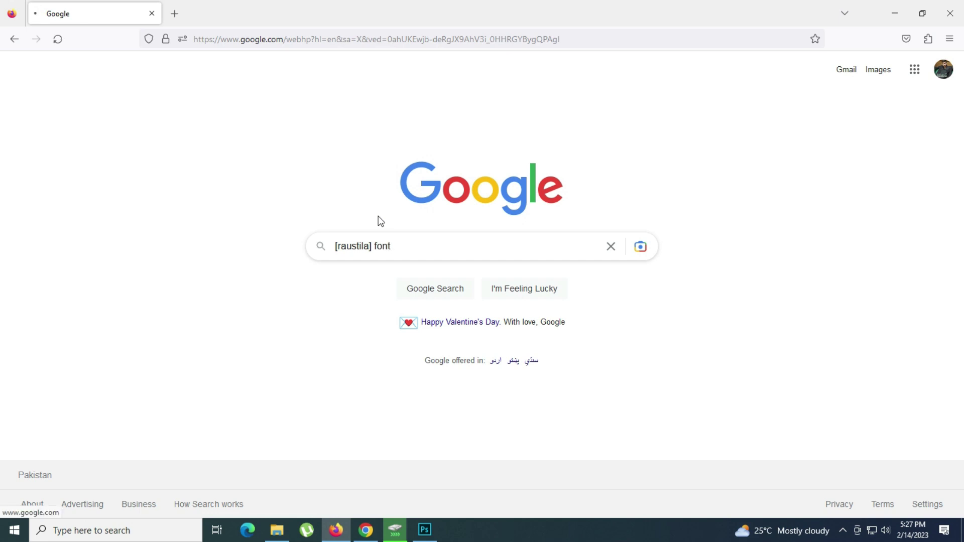
# Step: Download the raustila font from dafont.com, install it, and return to Photoshop
pyautogui.press('Return')
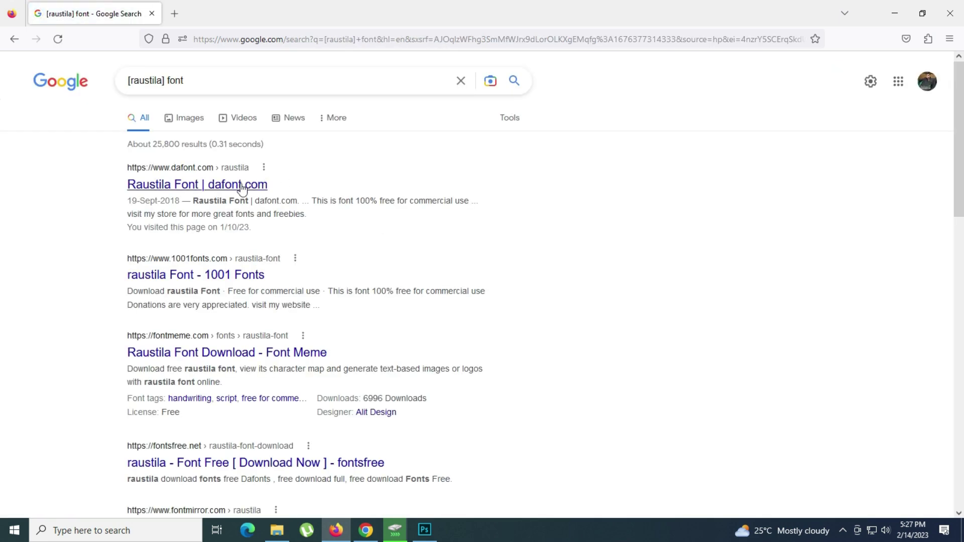
pyautogui.click(245, 188)
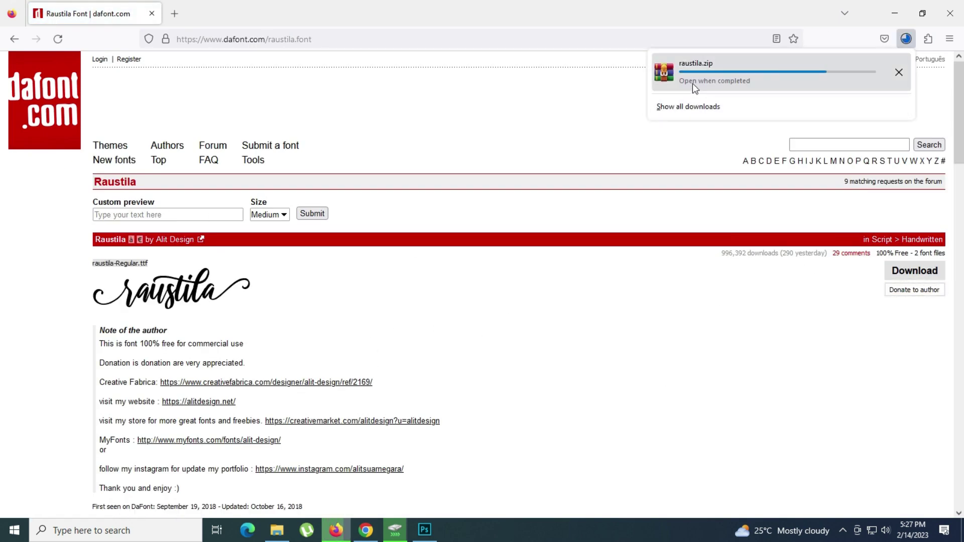
pyautogui.click(707, 77)
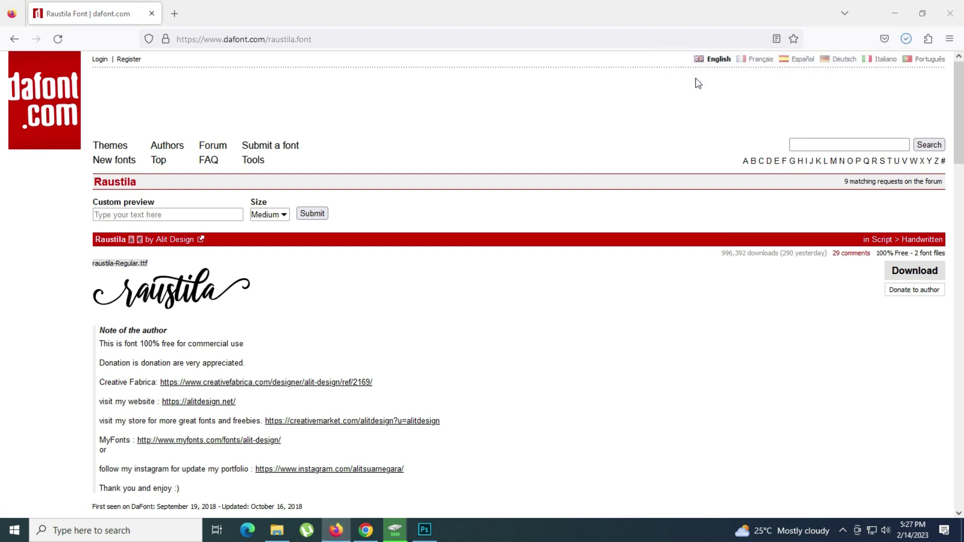
pyautogui.doubleClick(76, 189)
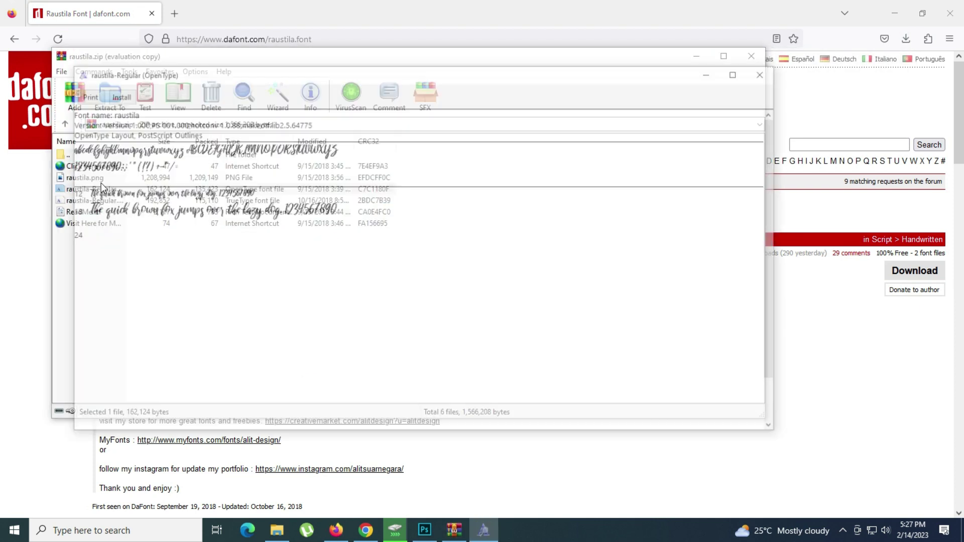
pyautogui.click(423, 528)
pyautogui.click(499, 230)
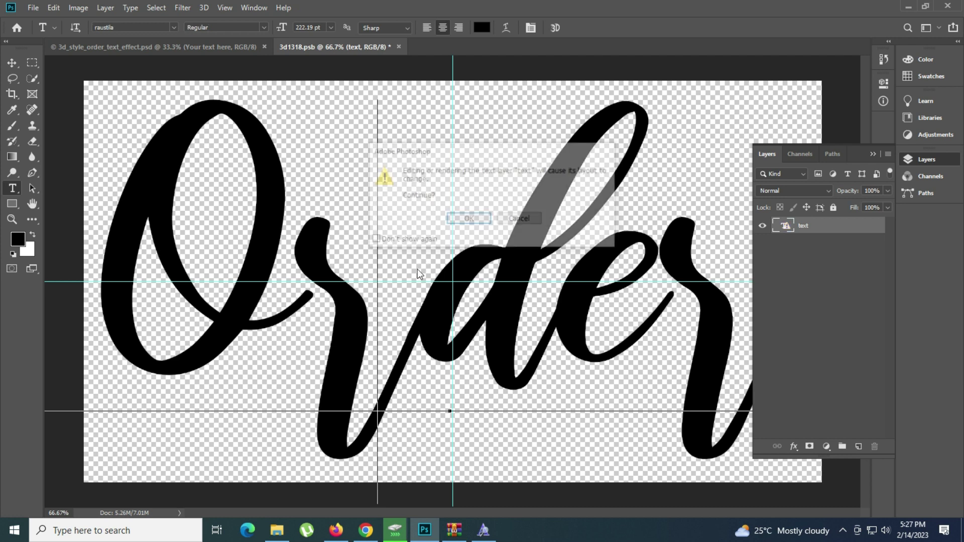
# Step: Replace the Order text with Azhar, shrink it to 167.19 pt, move it up, and save
pyautogui.click(460, 221)
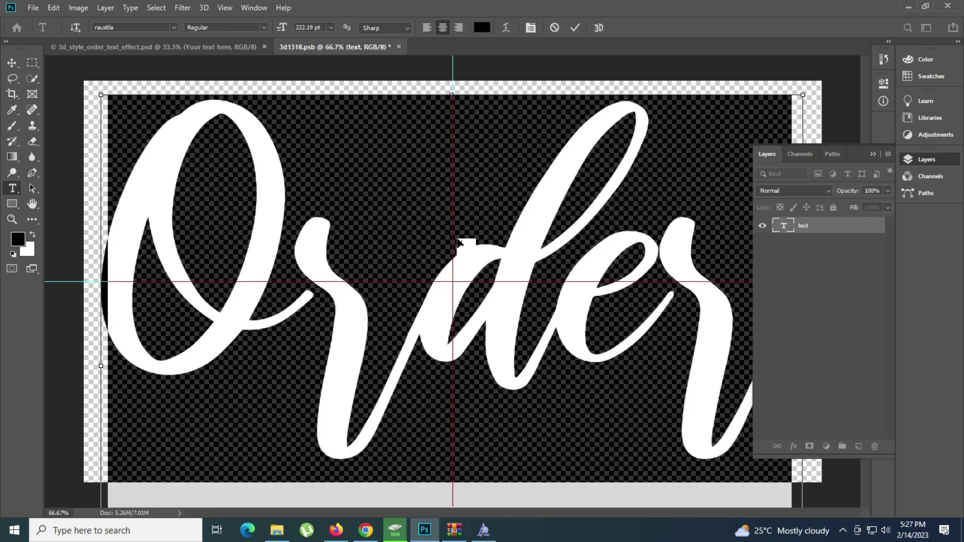
pyautogui.hotkey('ctrl', 'a')
pyautogui.write('A')
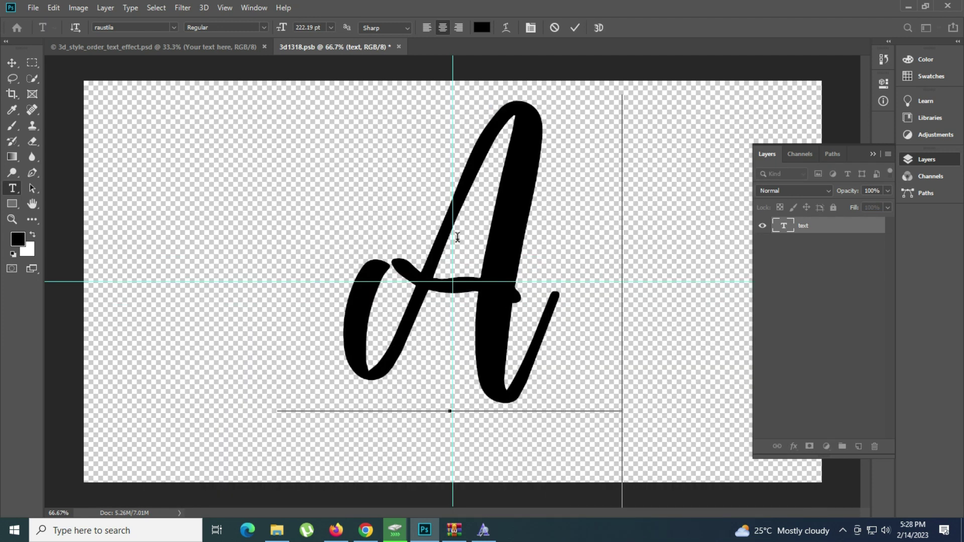
pyautogui.write('zhar')
pyautogui.hotkey('ctrl', 'a')
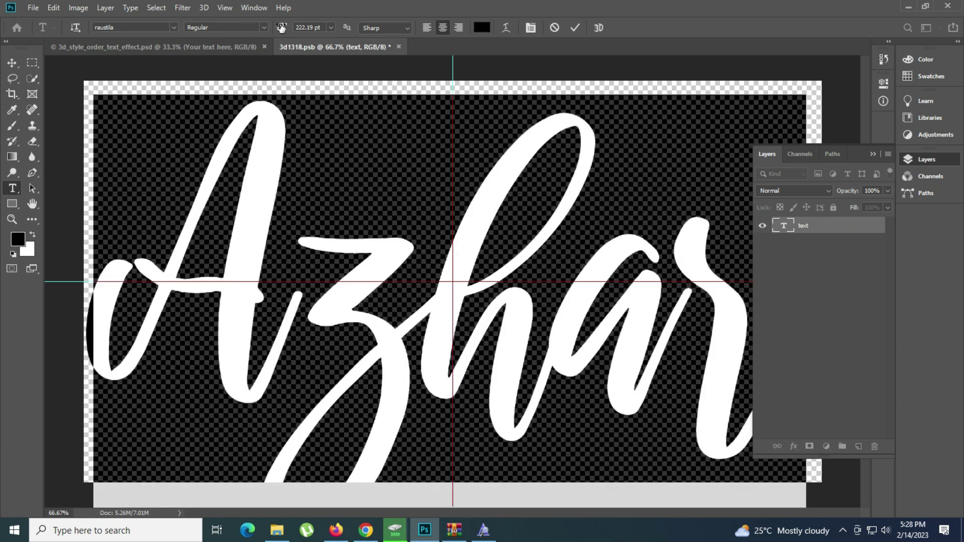
pyautogui.moveTo(281, 27); pyautogui.dragTo(249, 36)
pyautogui.moveTo(449, 304); pyautogui.dragTo(443, 257)
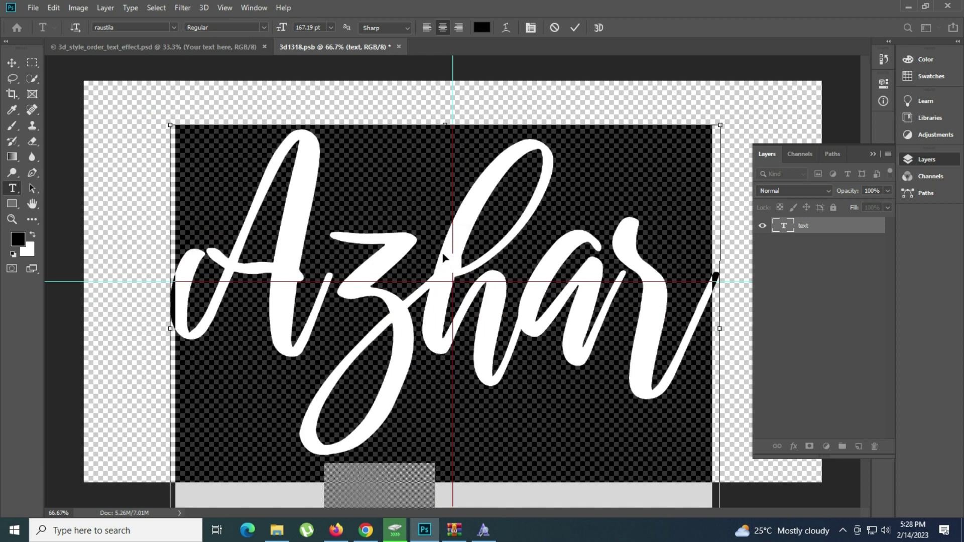
pyautogui.hotkey('ctrl', 'Return')
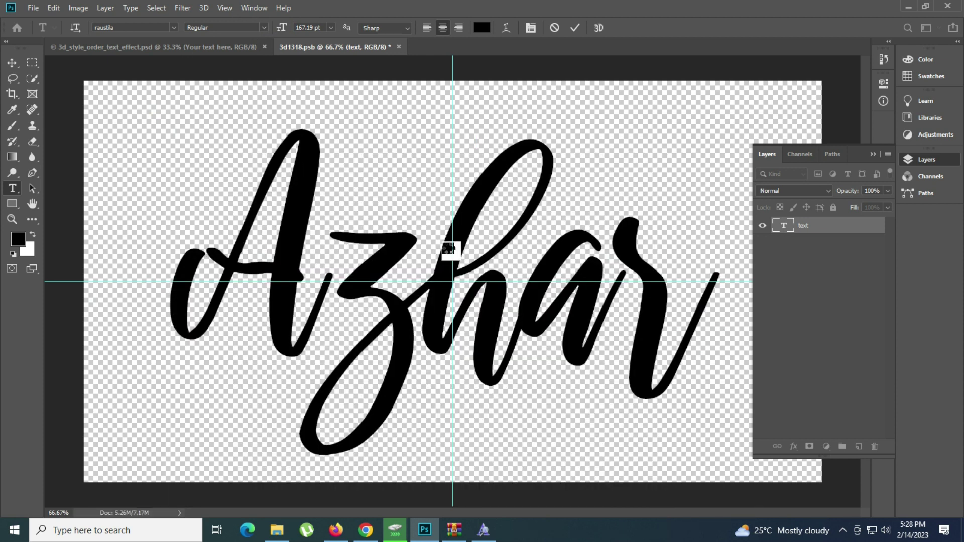
pyautogui.hotkey('ctrl', 's')
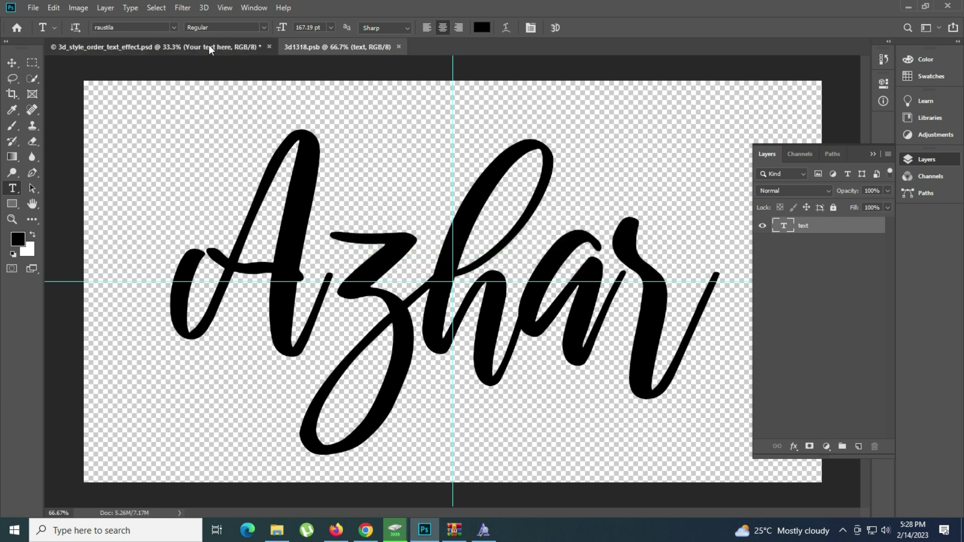
# Step: Zoom in on the Order template's chrome Azhar lettering, then fit the template on screen
pyautogui.hotkey('ctrl', 'Tab')
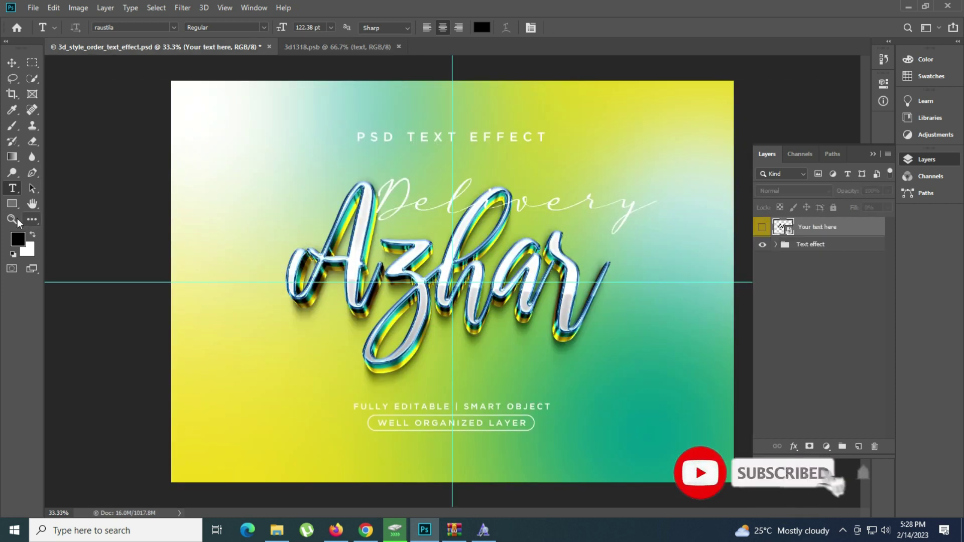
pyautogui.click(12, 219)
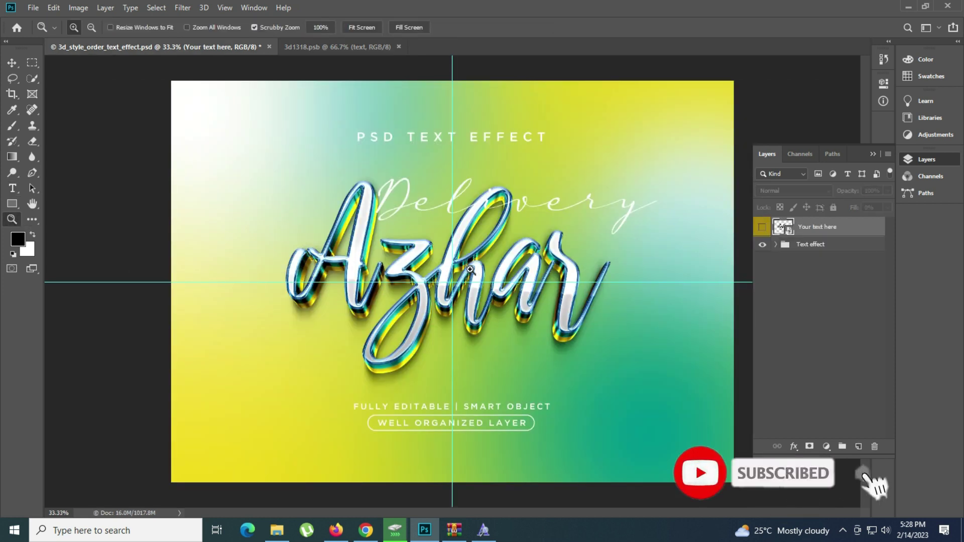
pyautogui.click(474, 268)
pyautogui.rightClick(364, 245)
pyautogui.click(396, 250)
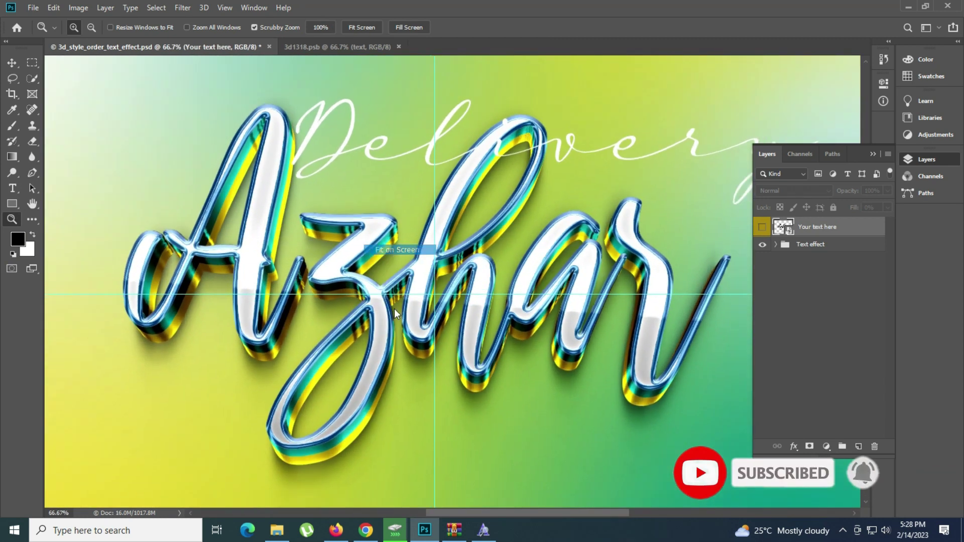
# Step: Close the Order template without saving and return to the templates folder
pyautogui.click(264, 47)
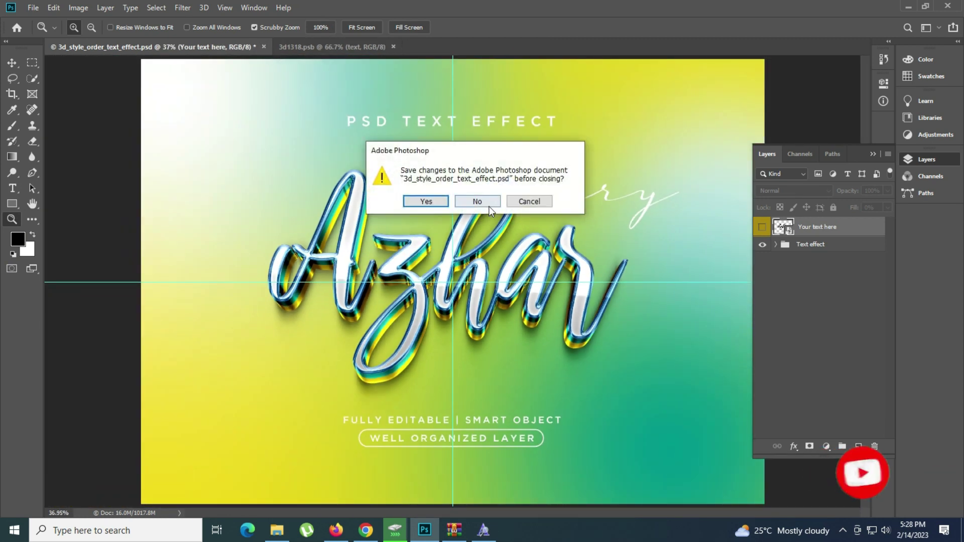
pyautogui.click(476, 200)
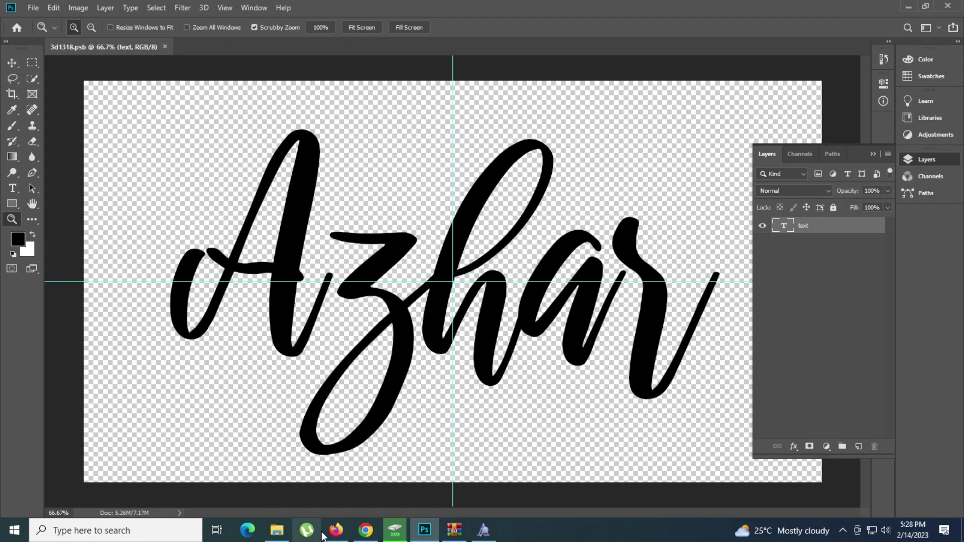
pyautogui.click(277, 530)
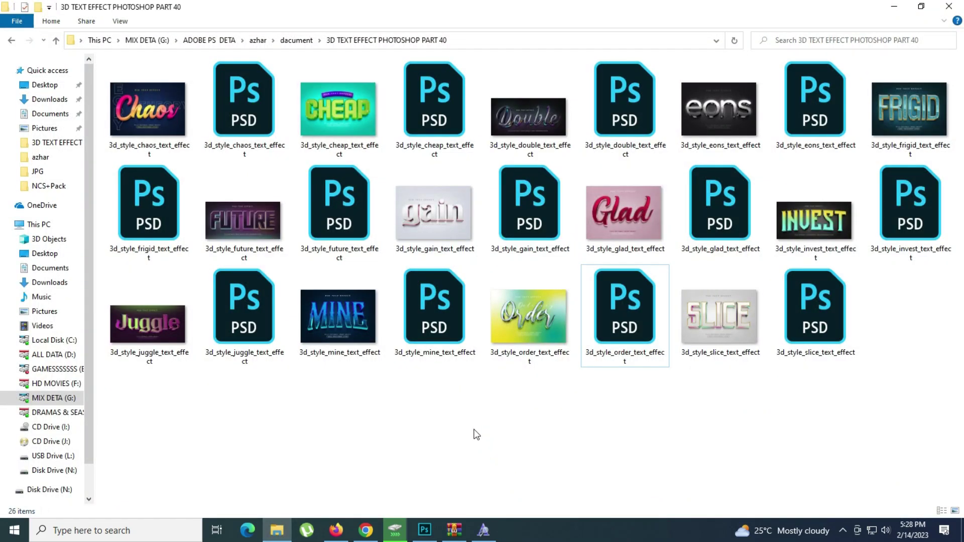
# Step: Open 3d_style_mine_text_effect.psd from the templates folder in Photoshop
pyautogui.doubleClick(441, 326)
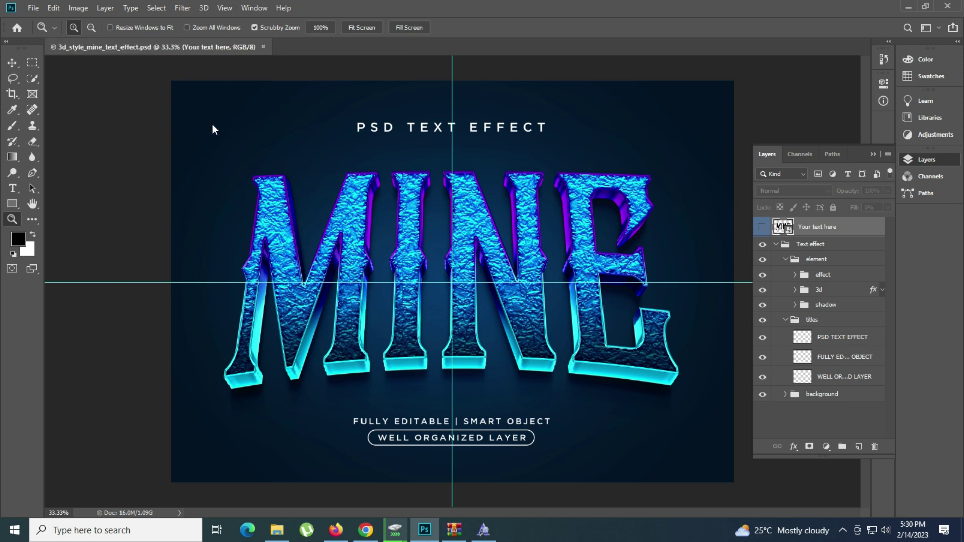
# Step: Open the MINE smart object, skip the missing-fonts warning, and copy the font name Karma for DaFont
pyautogui.doubleClick(788, 234)
pyautogui.click(535, 292)
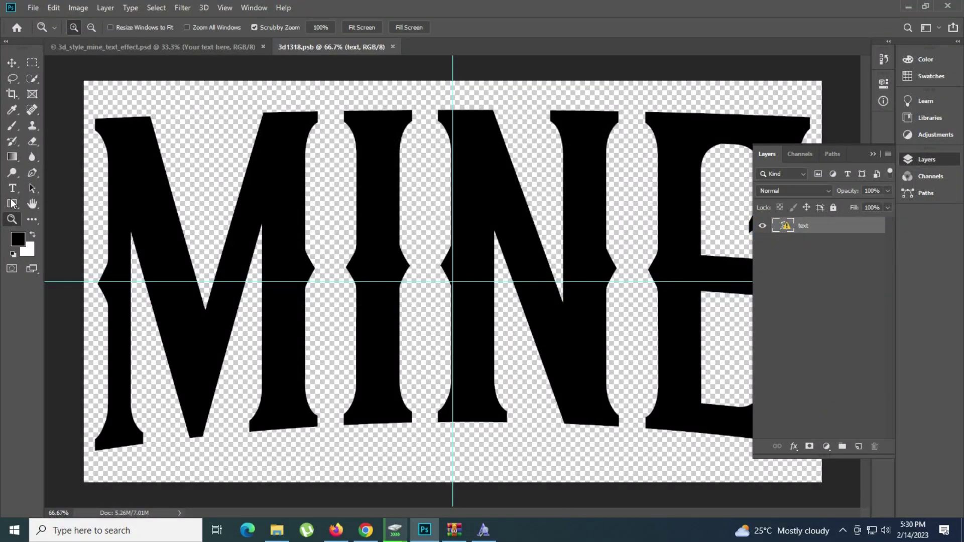
pyautogui.click(12, 188)
pyautogui.click(114, 26)
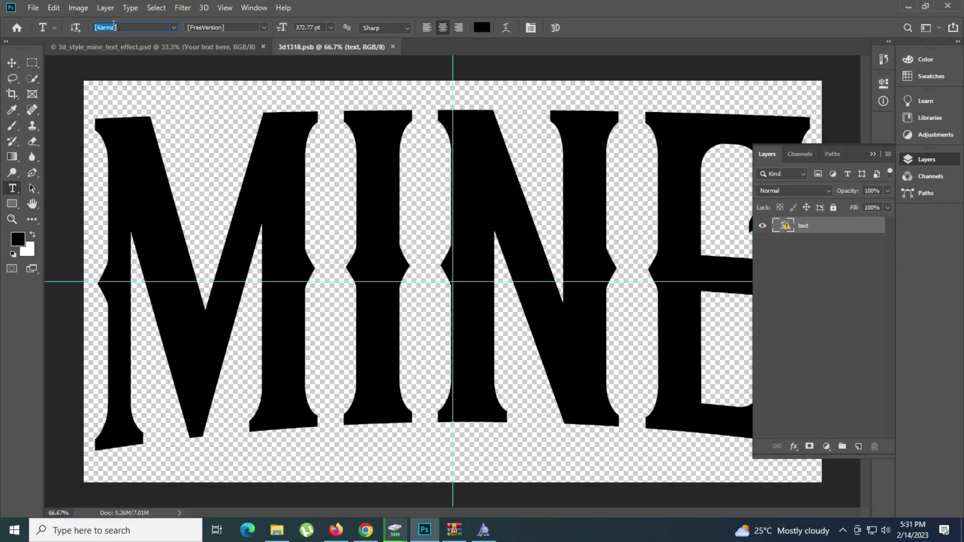
pyautogui.rightClick(113, 26)
pyautogui.click(148, 65)
pyautogui.click(336, 536)
pyautogui.click(849, 147)
# Step: Search DaFont for Karma and scroll through the results
pyautogui.hotkey('ctrl', 'v')
pyautogui.press('Return')
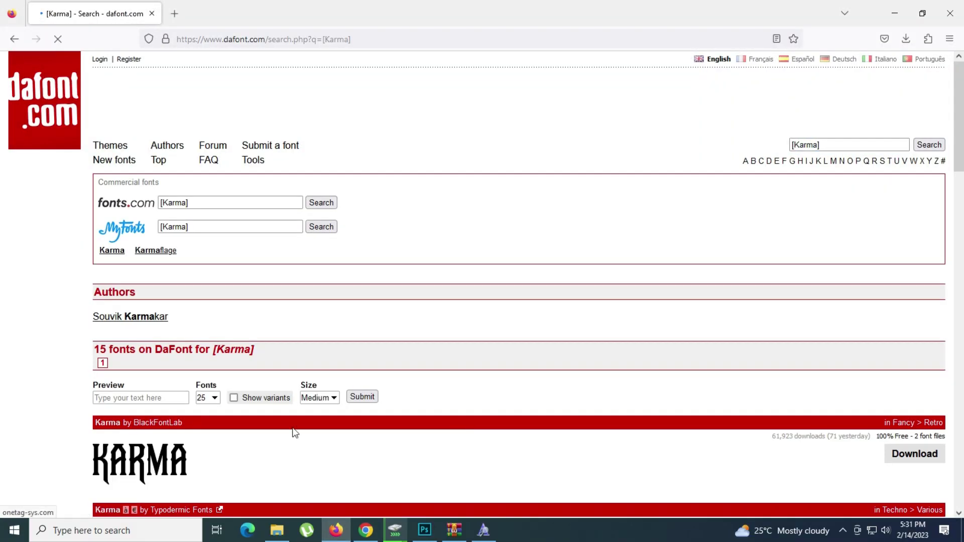
pyautogui.scroll(-3, 294, 433)
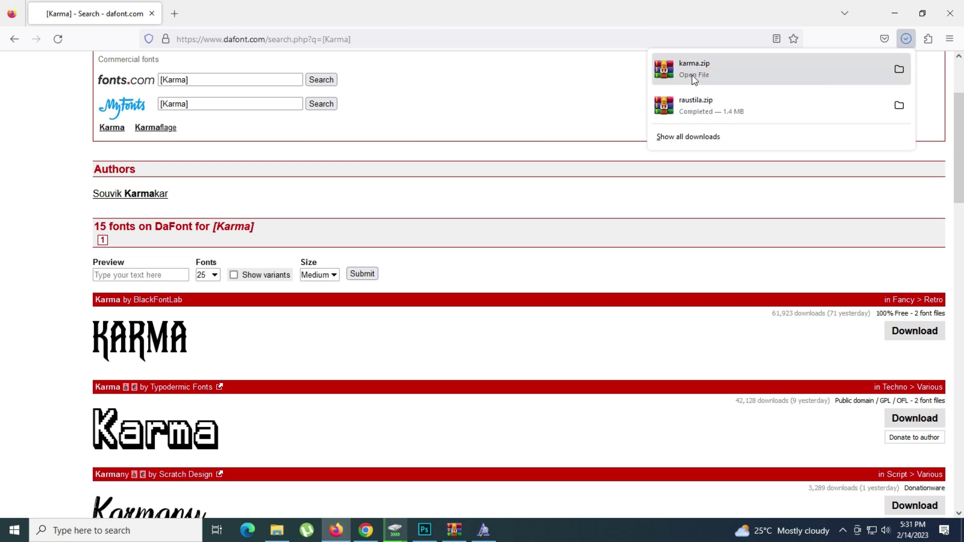
# Step: Open karma.zip and install the Karma Free Version TrueType font
pyautogui.click(692, 75)
pyautogui.click(97, 192)
pyautogui.doubleClick(97, 192)
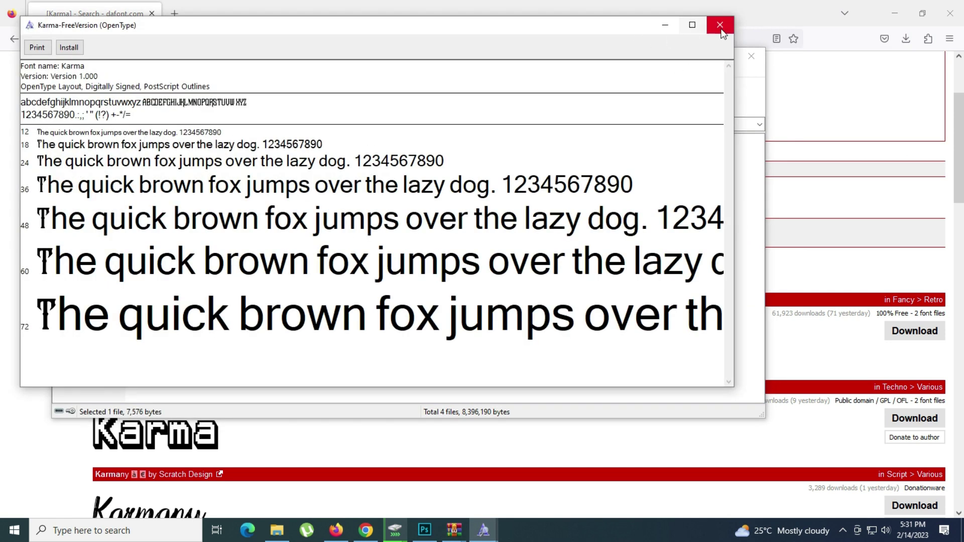
pyautogui.click(720, 25)
pyautogui.doubleClick(97, 203)
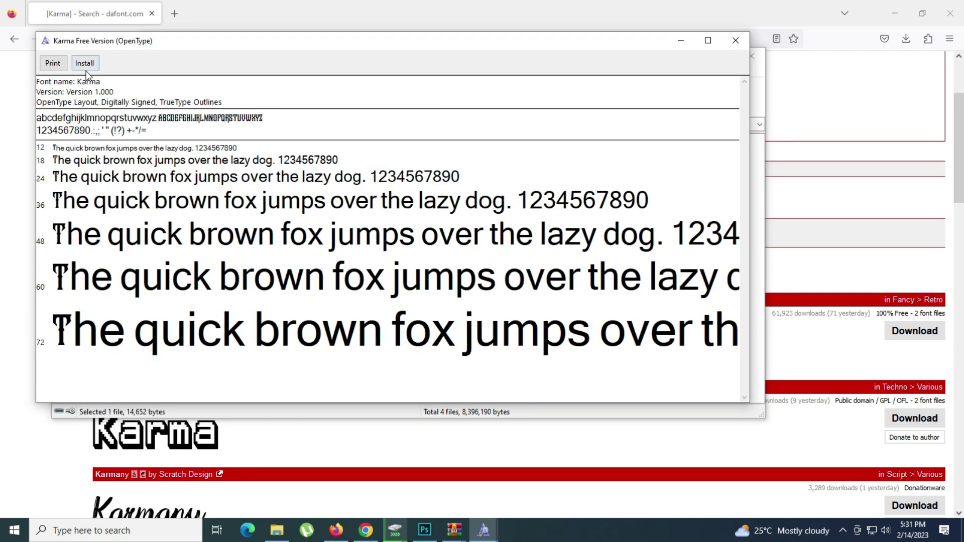
pyautogui.click(86, 63)
# Step: Accept the font substitution, close the Karma viewer, and re-enter the MINE text so Karma Free Version renders
pyautogui.click(424, 531)
pyautogui.click(420, 306)
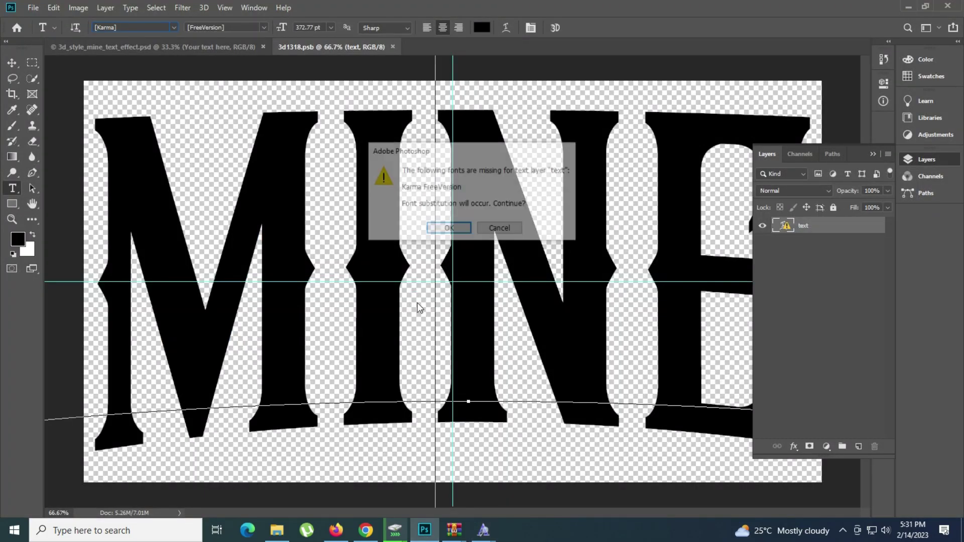
pyautogui.click(452, 232)
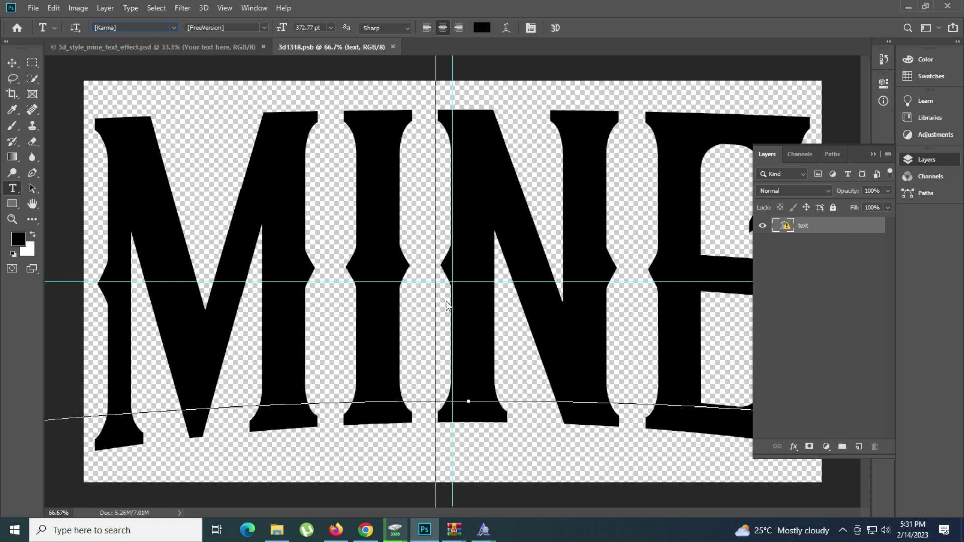
pyautogui.moveTo(482, 531)
pyautogui.click(473, 444)
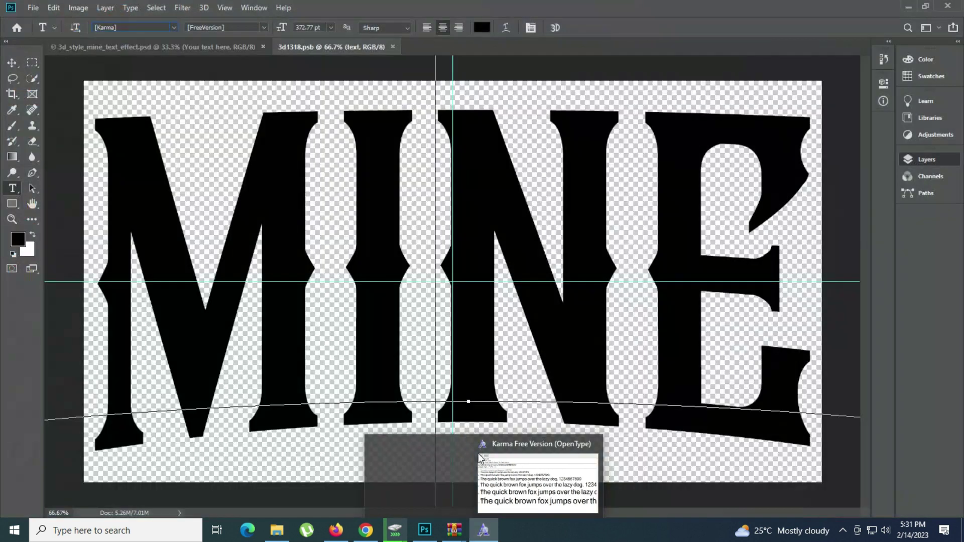
pyautogui.click(495, 482)
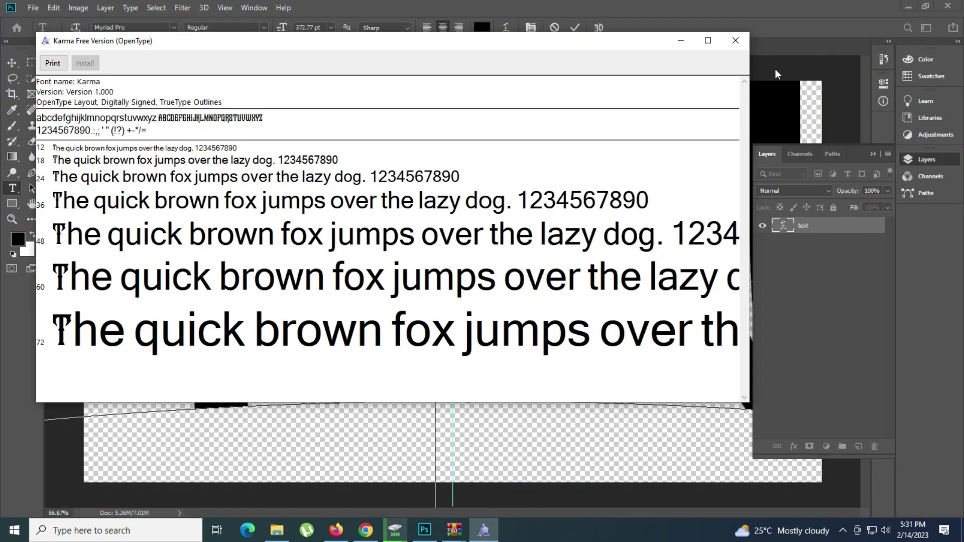
pyautogui.click(736, 41)
pyautogui.click(554, 27)
pyautogui.click(392, 262)
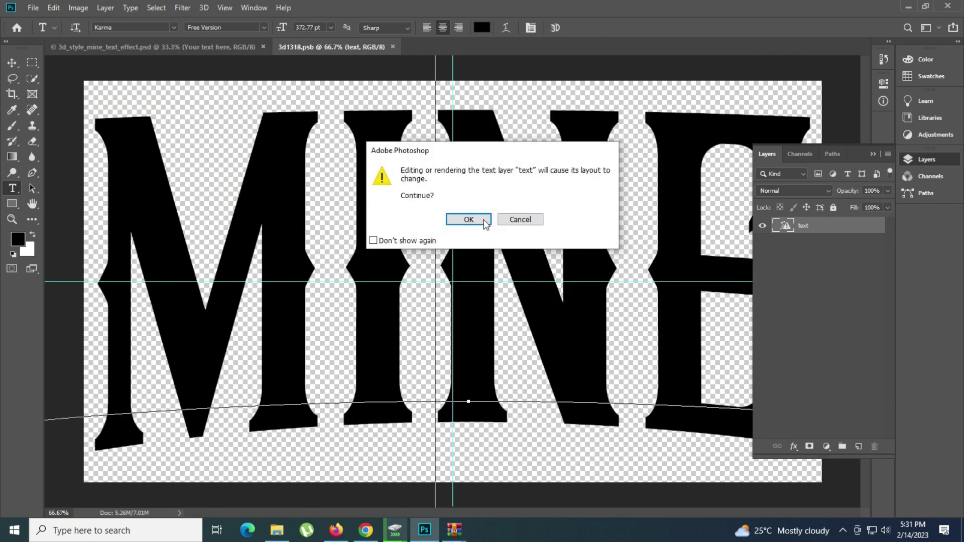
# Step: Make the text AZHAR at 260.77 pt, centre it, and save the smart object
pyautogui.press('Return')
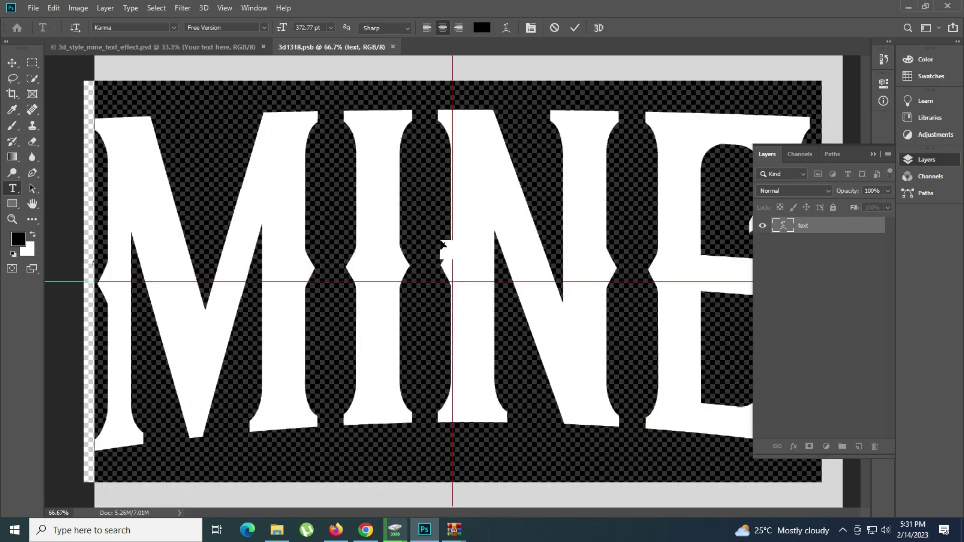
pyautogui.hotkey('ctrl', 'v')
pyautogui.hotkey('ctrl', 'a')
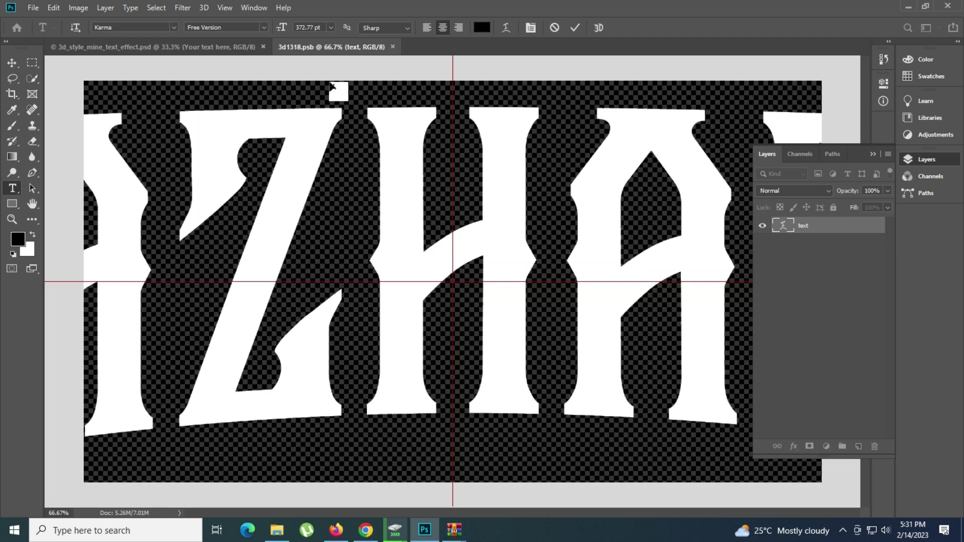
pyautogui.moveTo(282, 27); pyautogui.dragTo(229, 48)
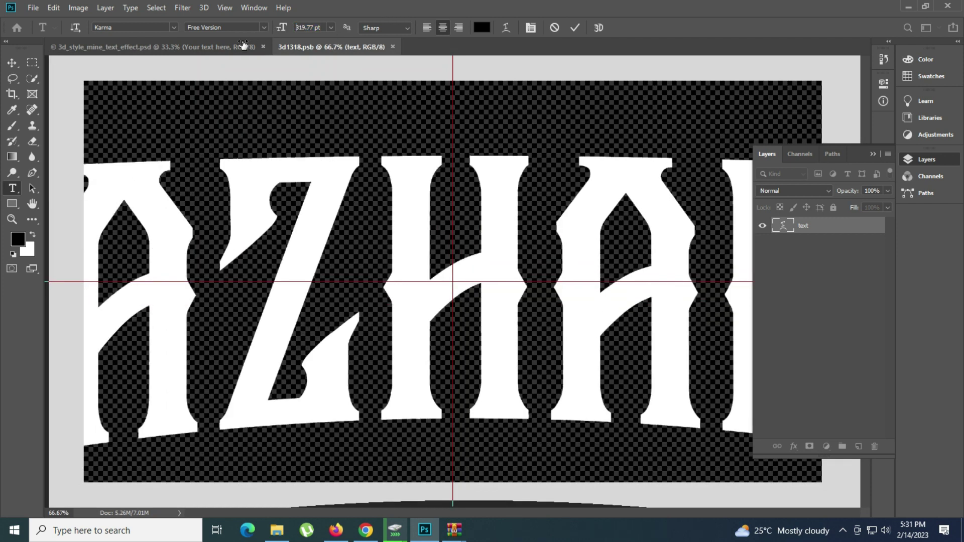
pyautogui.moveTo(229, 48); pyautogui.dragTo(226, 50)
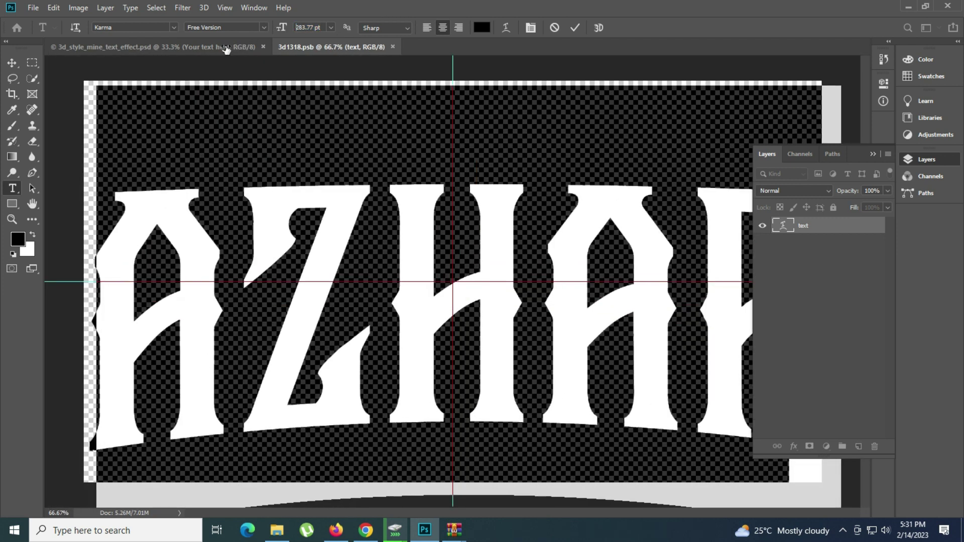
pyautogui.click(916, 162)
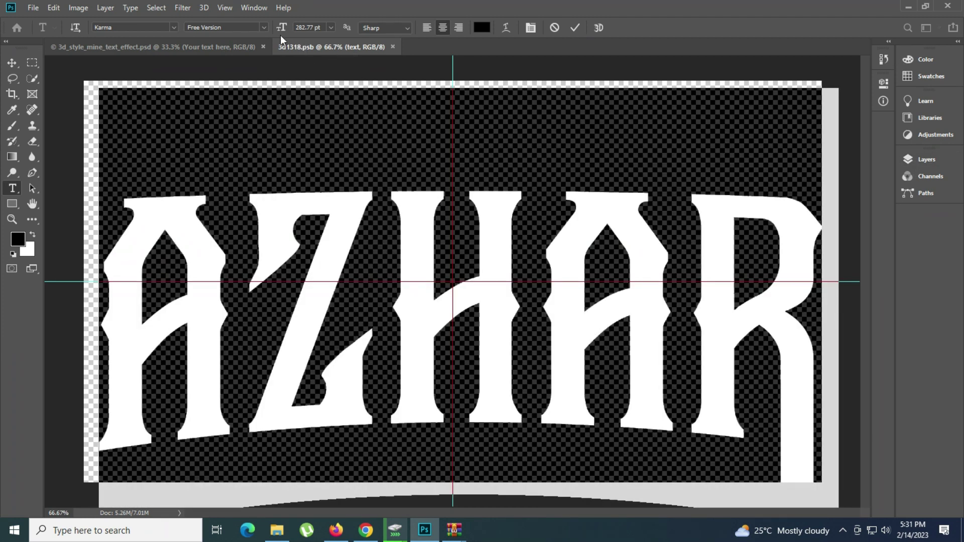
pyautogui.moveTo(281, 27); pyautogui.dragTo(266, 31)
pyautogui.moveTo(437, 345); pyautogui.dragTo(437, 293)
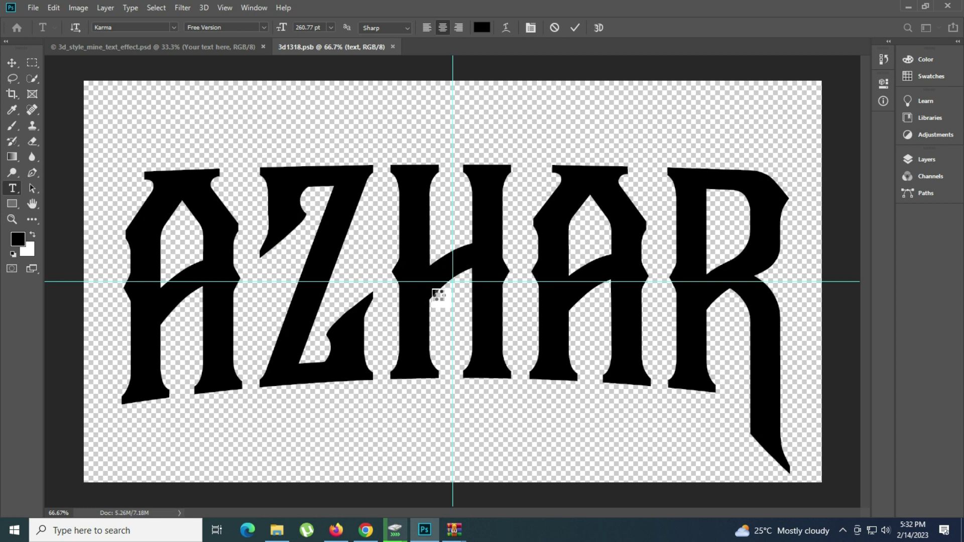
pyautogui.hotkey('ctrl', 's')
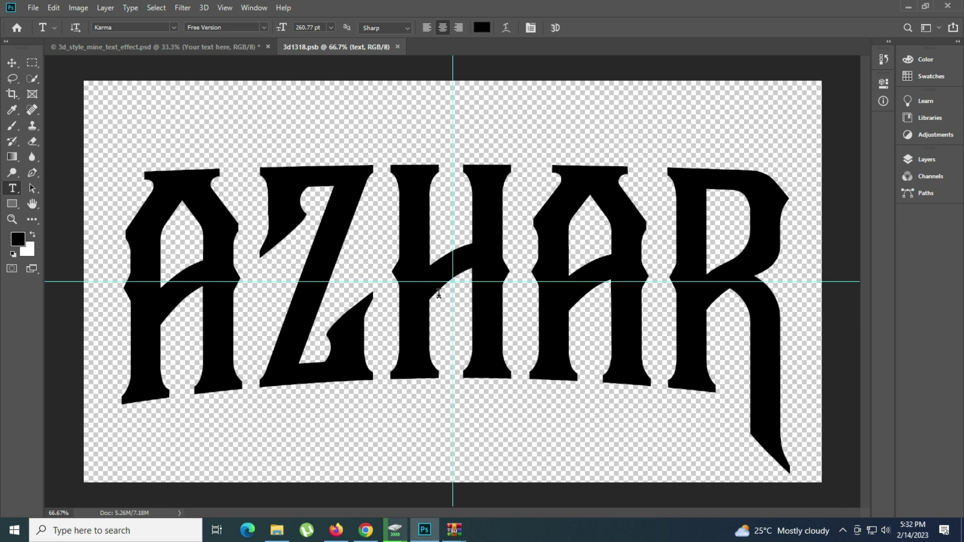
# Step: Zoom in on the Mine template's blue AZHAR lettering, fit it on screen, and close it
pyautogui.click(189, 46)
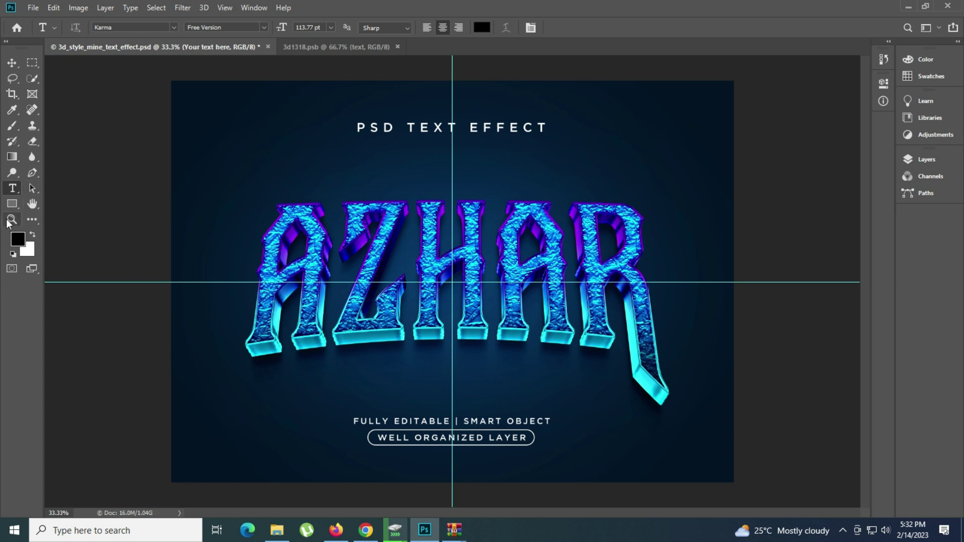
pyautogui.click(12, 219)
pyautogui.click(406, 290)
pyautogui.rightClick(366, 217)
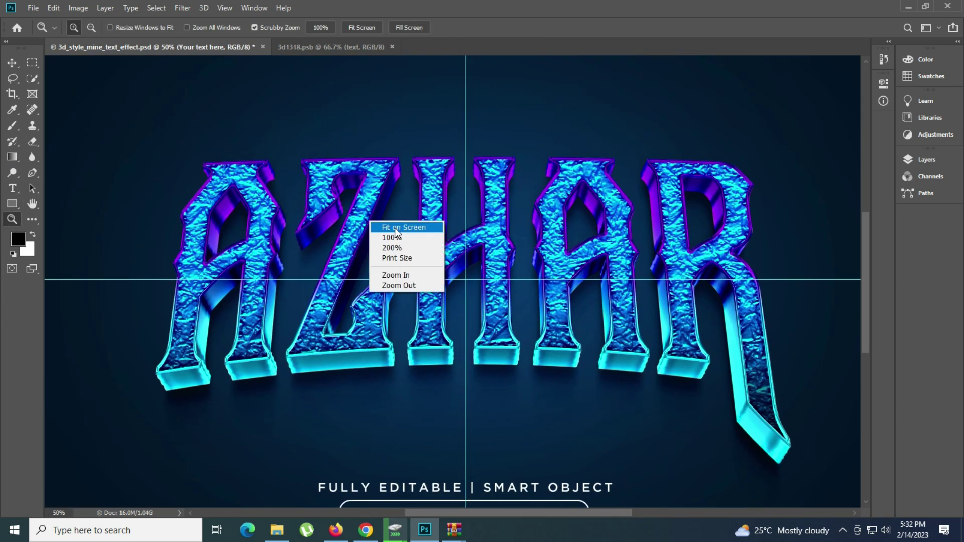
pyautogui.click(398, 228)
pyautogui.hotkey('ctrl', 'w')
# Step: Close the Mine template, then preview and close the Invest image
pyautogui.click(478, 200)
pyautogui.click(277, 529)
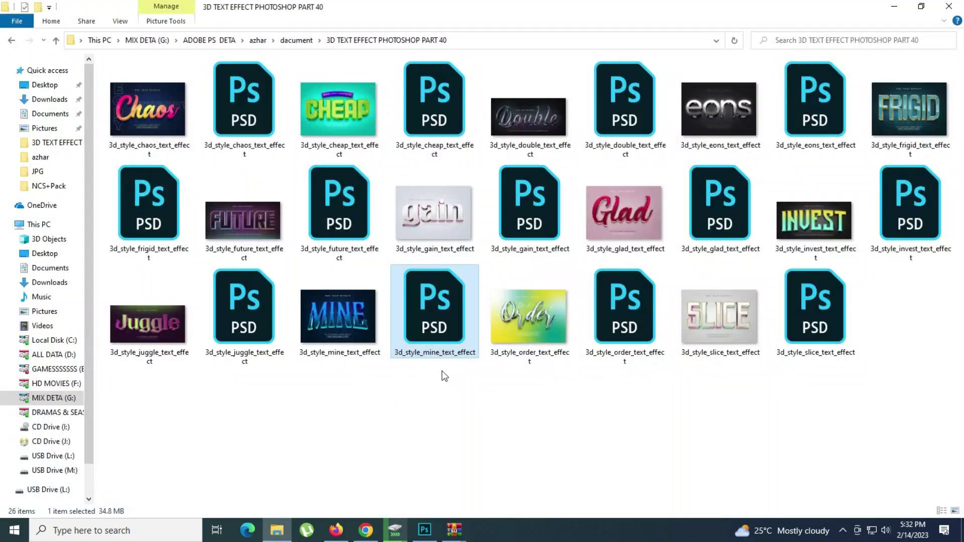
pyautogui.click(146, 321)
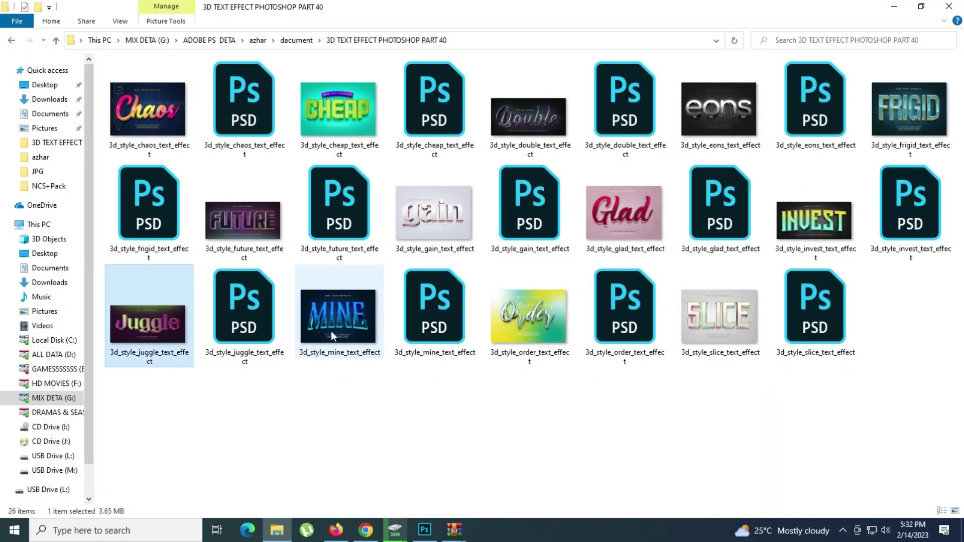
pyautogui.doubleClick(793, 228)
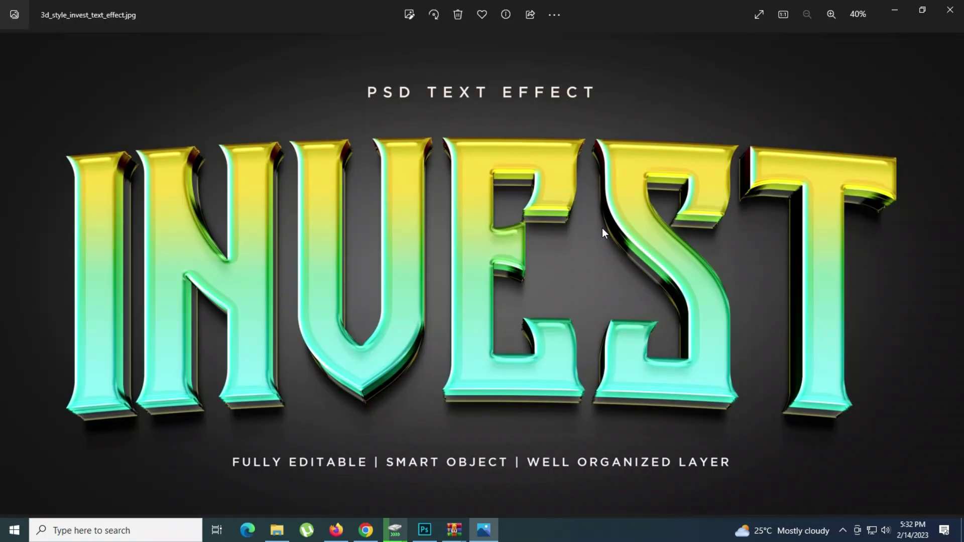
pyautogui.hotkey('alt', 'F4')
# Step: Preview the Glad image, then open 3d_style_glad_text_effect.psd
pyautogui.click(602, 207)
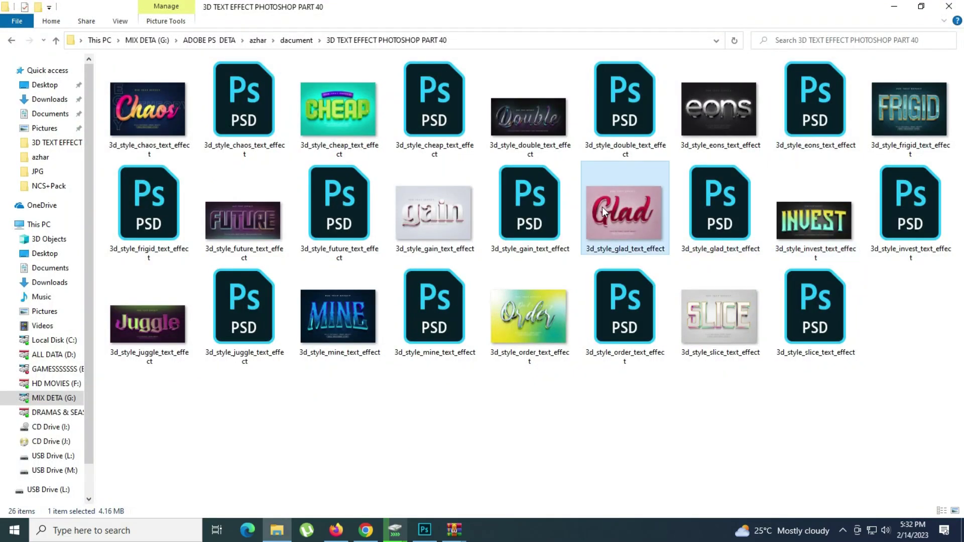
pyautogui.doubleClick(601, 207)
pyautogui.hotkey('alt', 'F4')
pyautogui.click(704, 207)
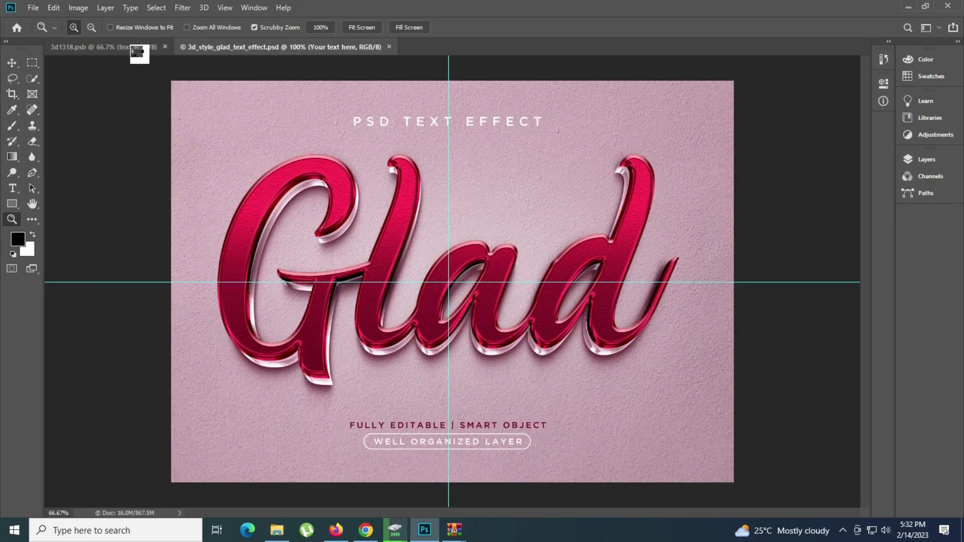
# Step: Open the smart object holding the Glad text and select its text
pyautogui.click(164, 46)
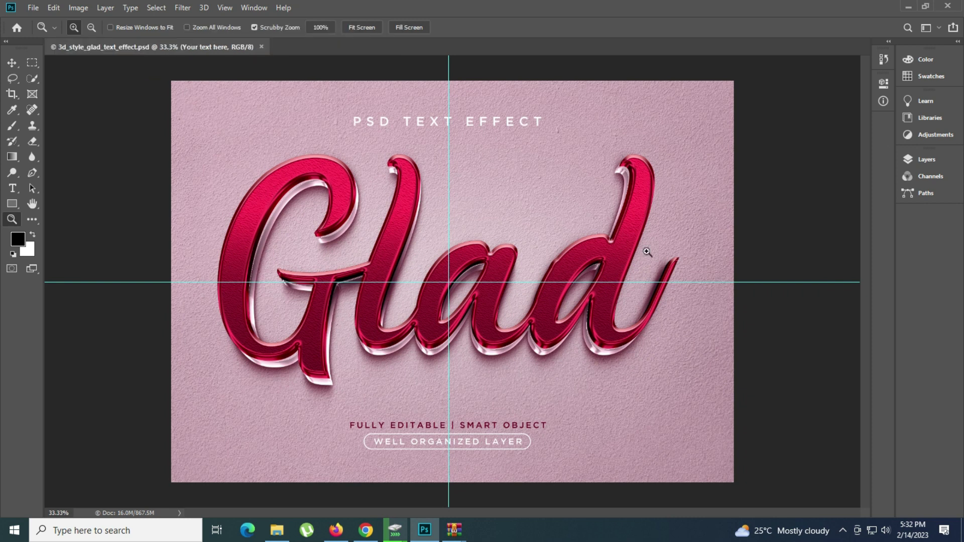
pyautogui.click(927, 159)
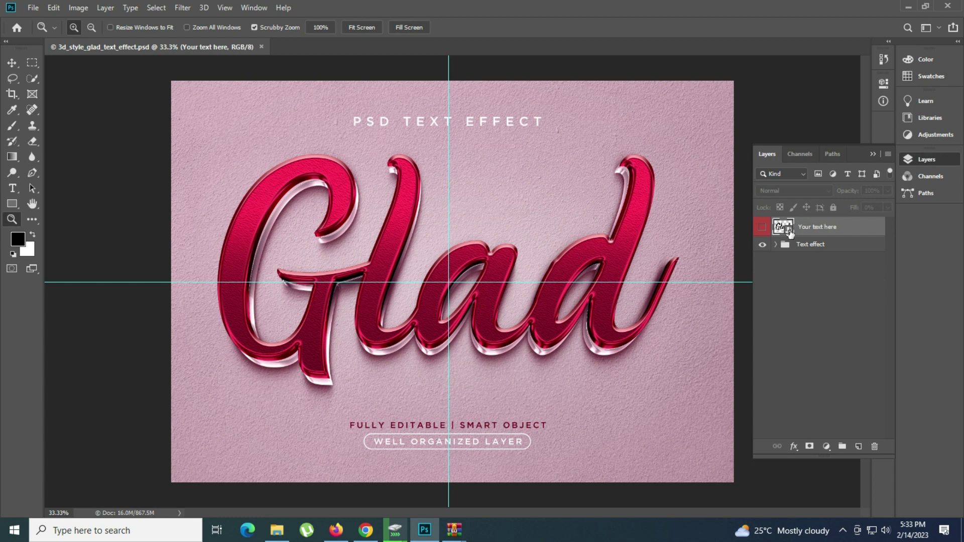
pyautogui.doubleClick(783, 226)
pyautogui.click(10, 194)
pyautogui.click(456, 273)
pyautogui.hotkey('ctrl', 'a')
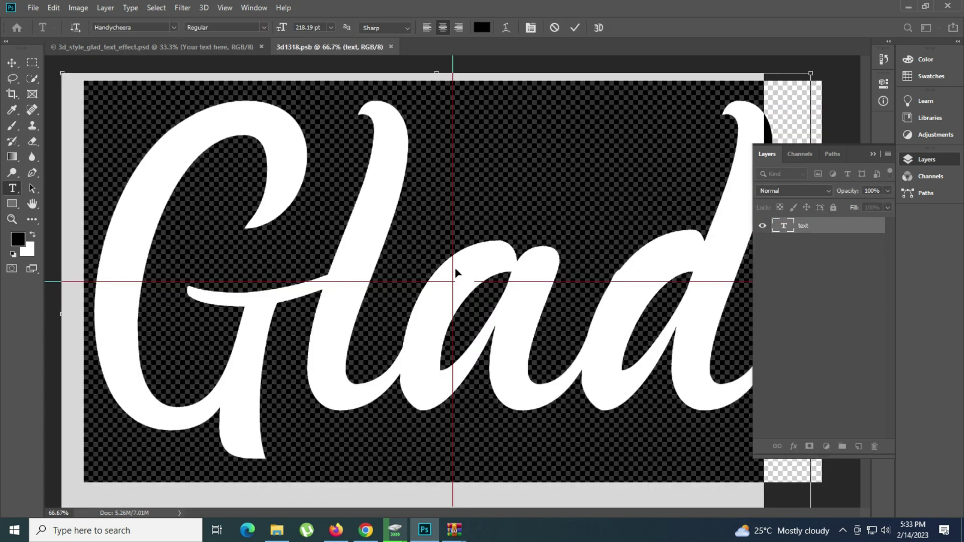
# Step: Replace the text with Queen at 160.19 pt, reposition it, and commit
pyautogui.write('A')
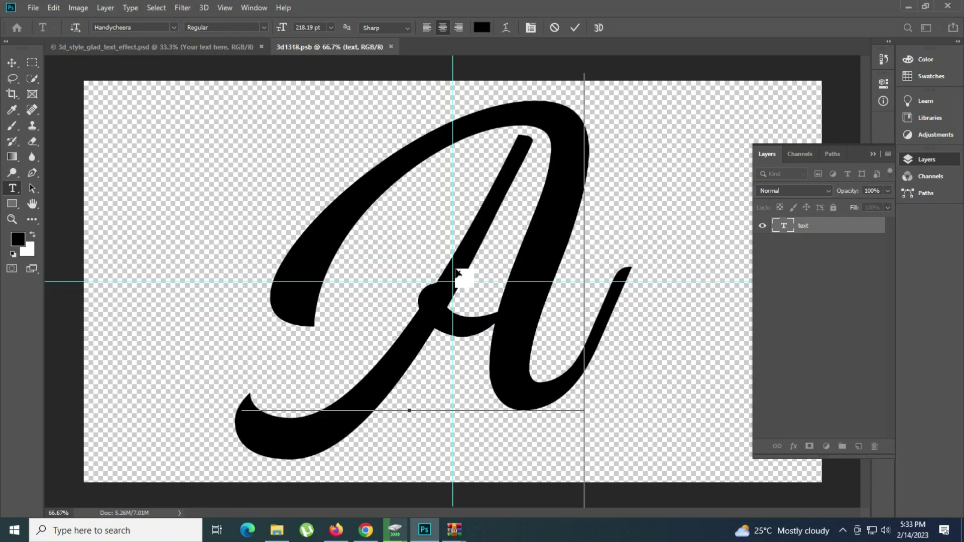
pyautogui.hotkey('ctrl', 'a')
pyautogui.click(456, 267)
pyautogui.write('Queen')
pyautogui.hotkey('ctrl', 'a')
pyautogui.moveTo(280, 31); pyautogui.dragTo(248, 48)
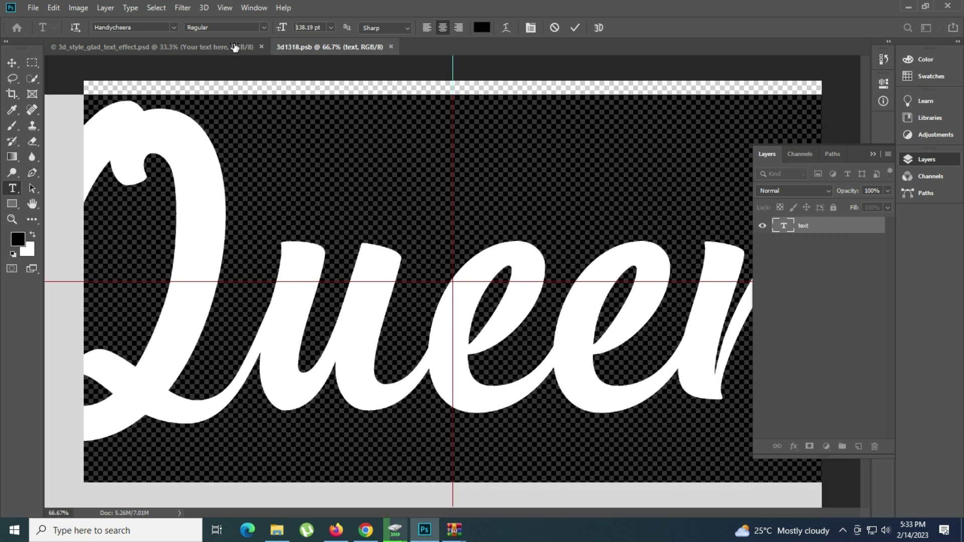
pyautogui.moveTo(367, 305); pyautogui.dragTo(377, 281)
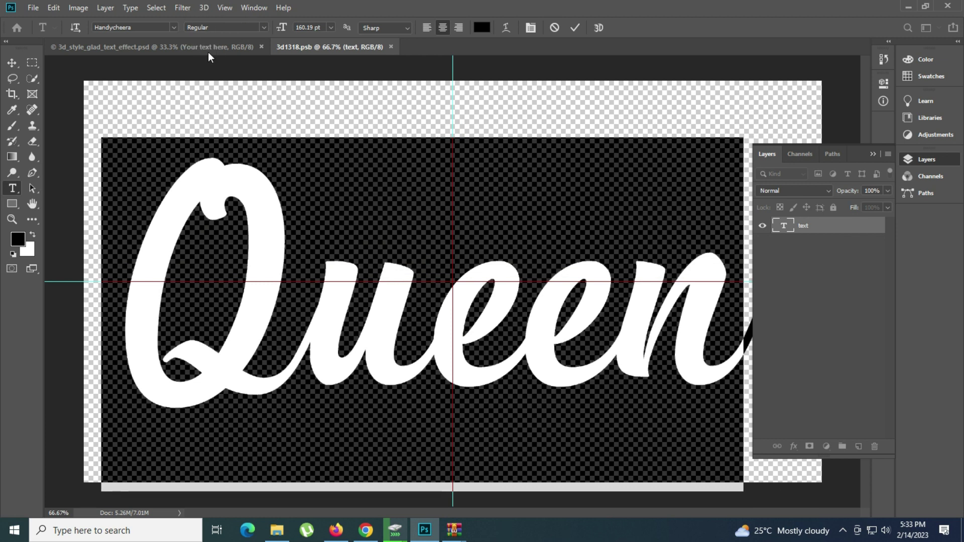
pyautogui.hotkey('ctrl', 'Return')
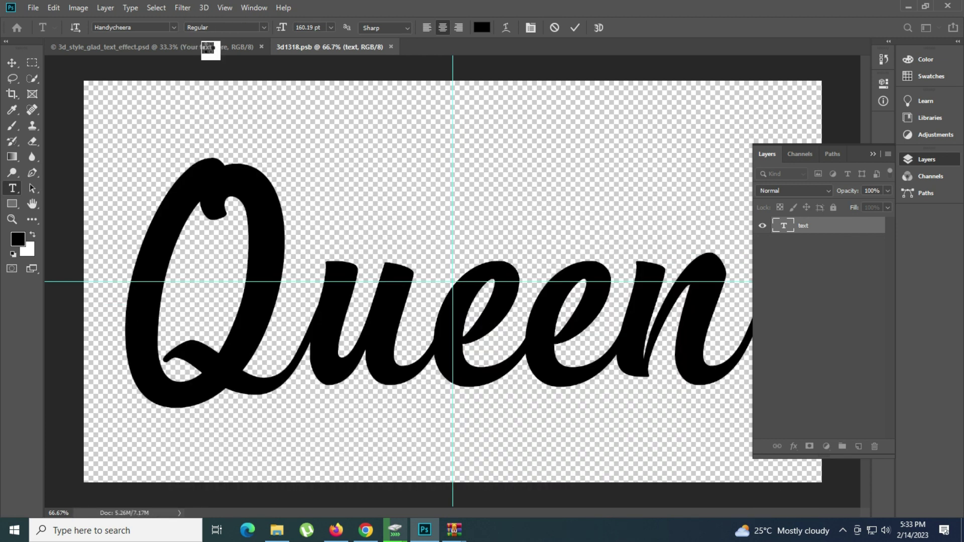
# Step: Zoom in on the Glad template's Queen lettering, then fit the document on screen
pyautogui.moveTo(208, 47); pyautogui.dragTo(208, 47)
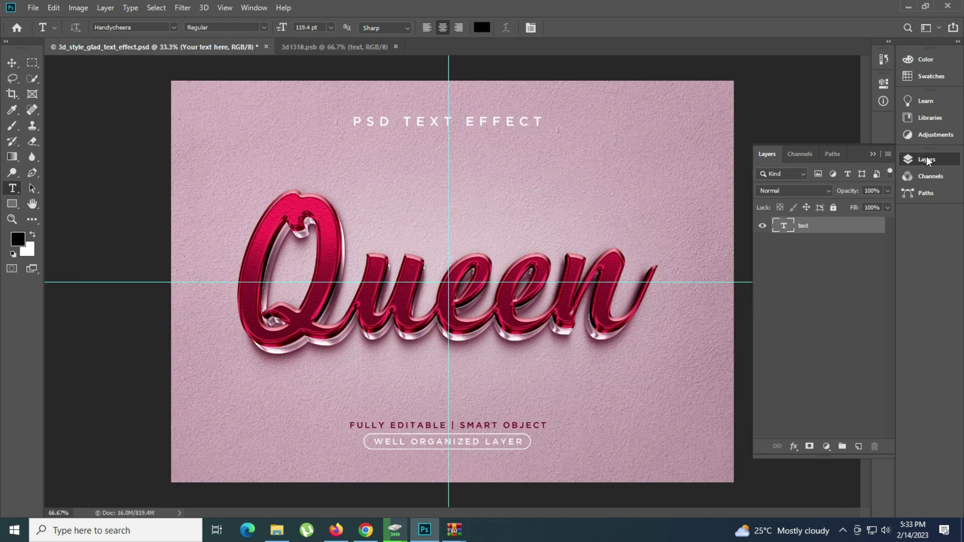
pyautogui.click(926, 159)
pyautogui.click(12, 220)
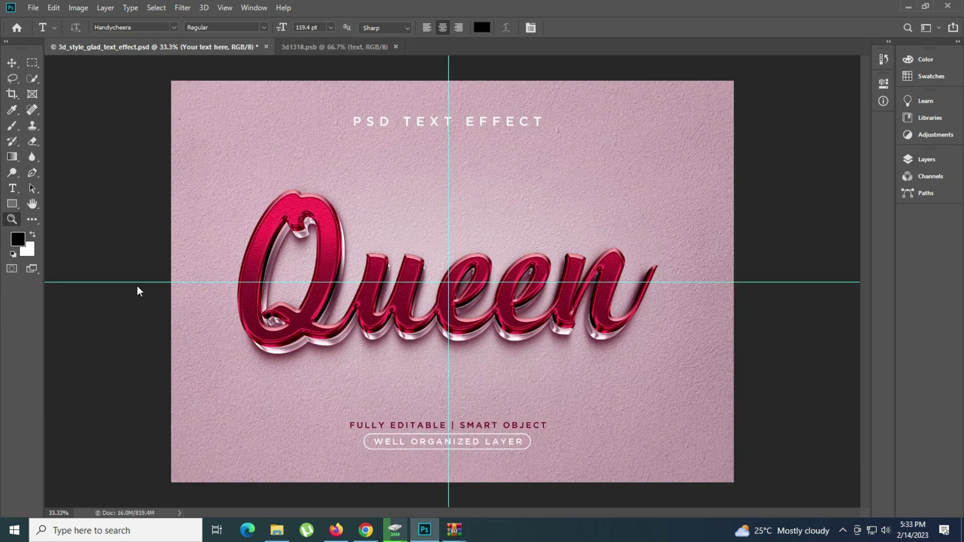
pyautogui.click(506, 273)
pyautogui.click(346, 261)
pyautogui.rightClick(273, 217)
pyautogui.click(301, 224)
# Step: Preview the FUTURE image, then open 3d_style_future_text_effect.psd in Photoshop
pyautogui.click(286, 528)
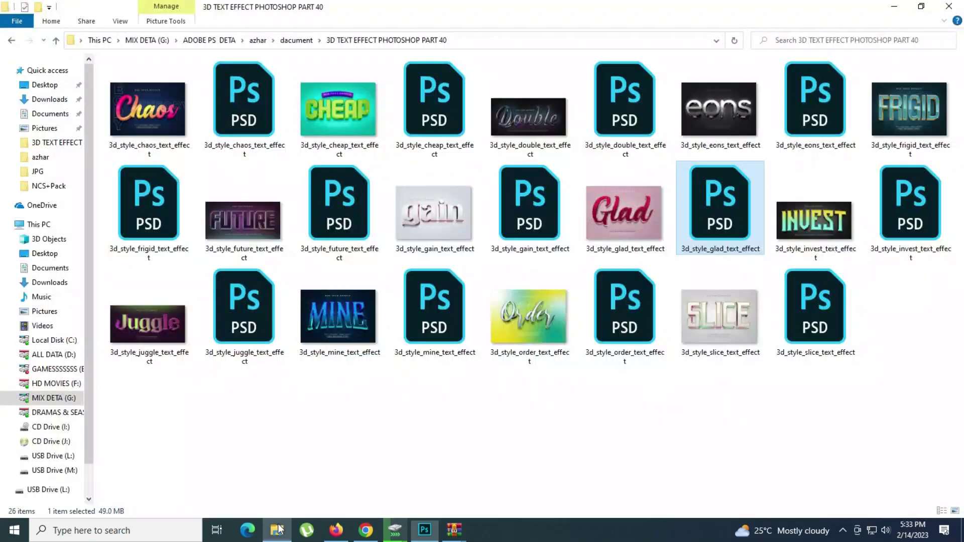
pyautogui.click(428, 218)
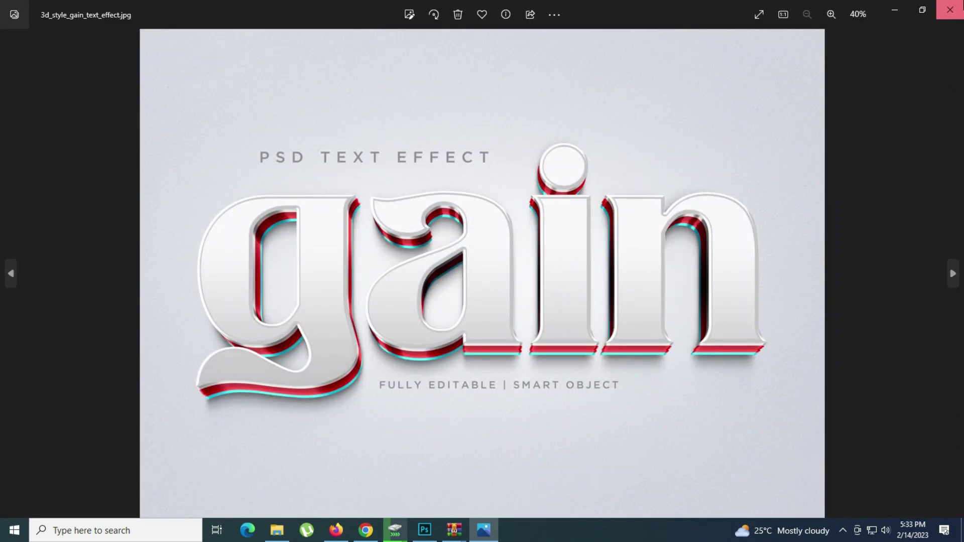
pyautogui.hotkey('alt', 'F4')
pyautogui.doubleClick(252, 248)
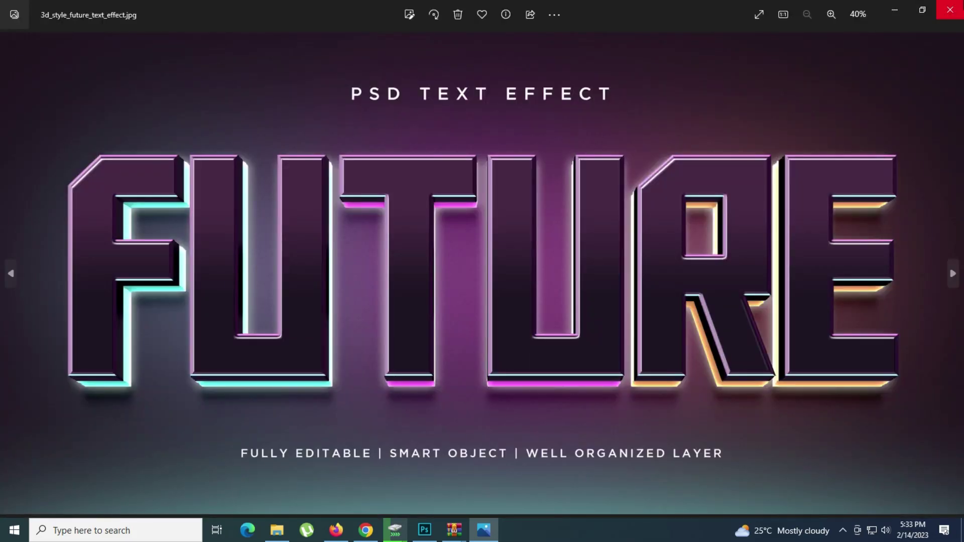
pyautogui.click(949, 10)
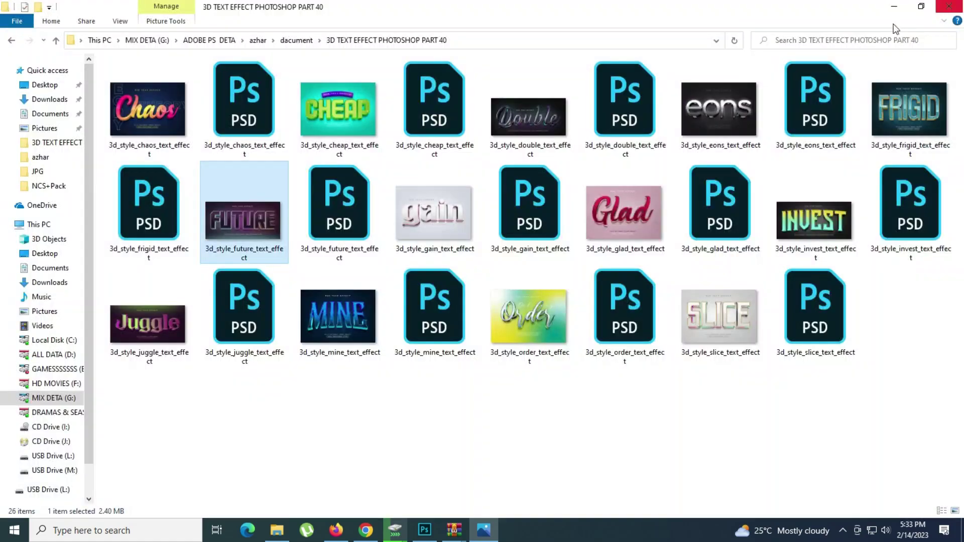
pyautogui.doubleClick(308, 222)
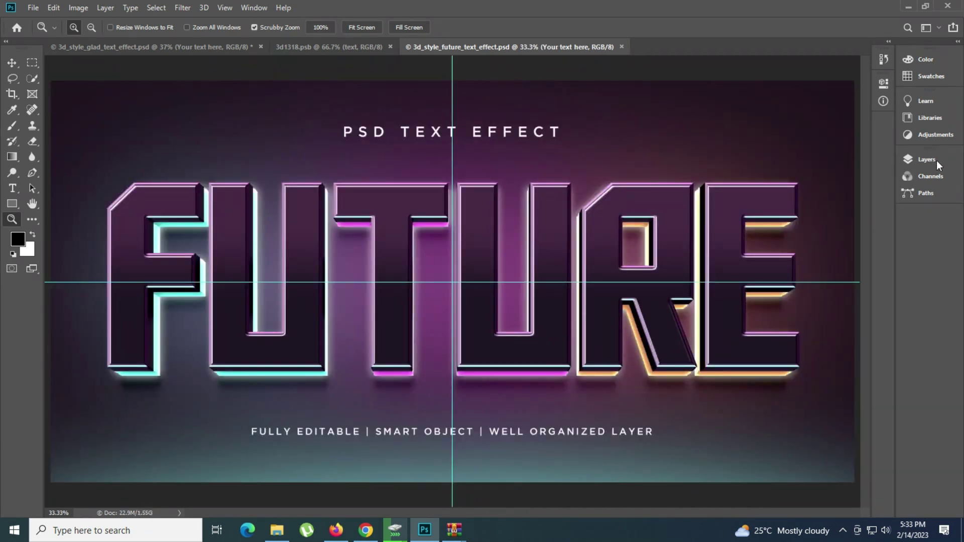
# Step: Open the FUTURE text smart object and check its font, revealing the missing AldotheApache
pyautogui.press('F7')
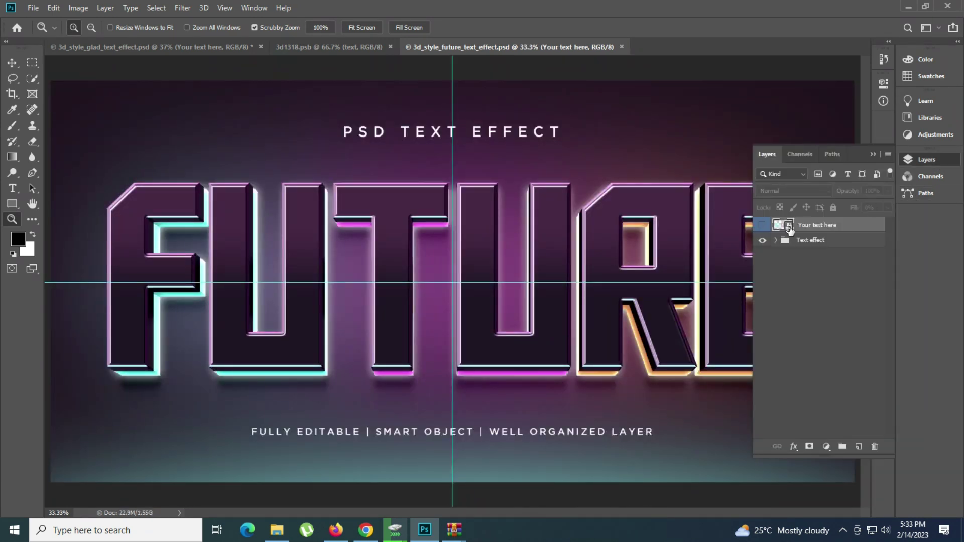
pyautogui.doubleClick(784, 225)
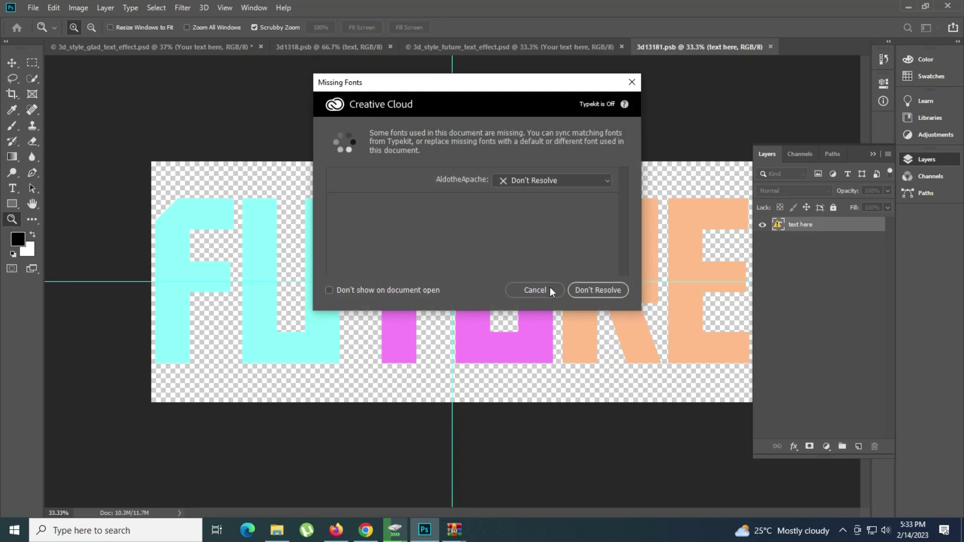
pyautogui.click(534, 291)
pyautogui.click(19, 188)
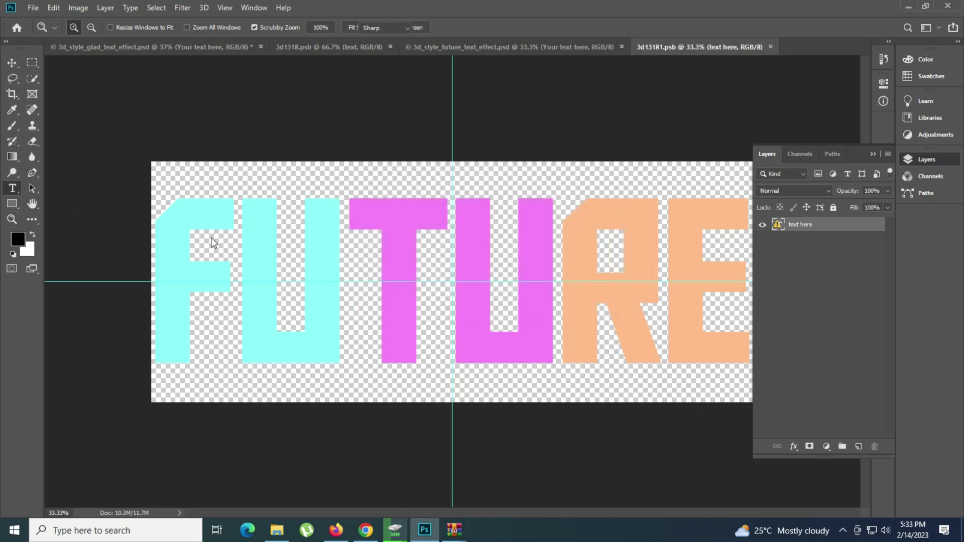
pyautogui.click(131, 26)
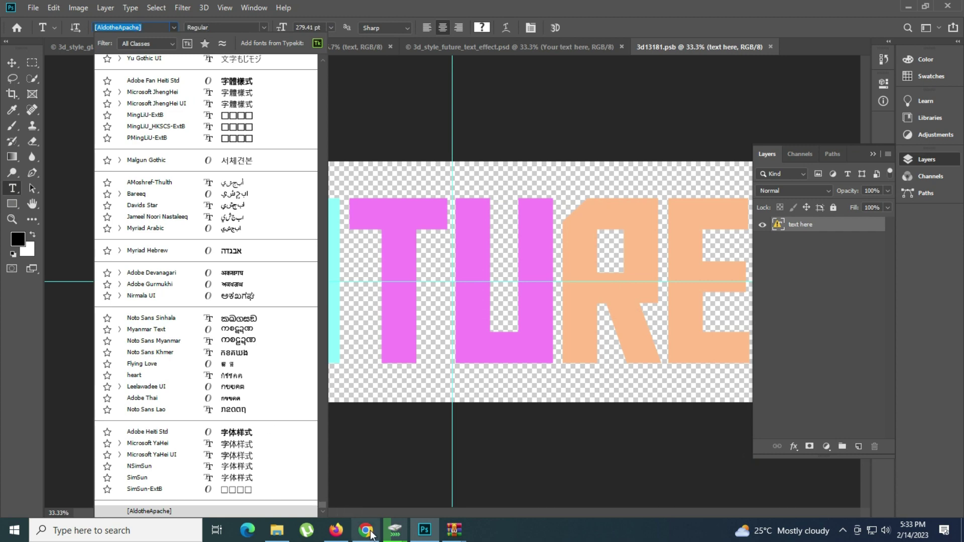
# Step: Search Google in Firefox for the AldotheApache font
pyautogui.click(336, 530)
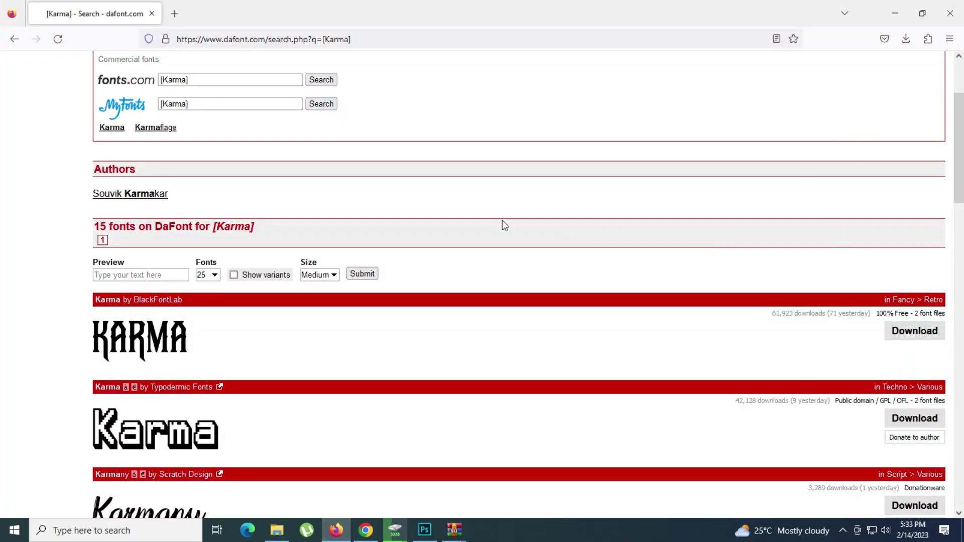
pyautogui.scroll(3, 502, 220)
pyautogui.click(14, 38)
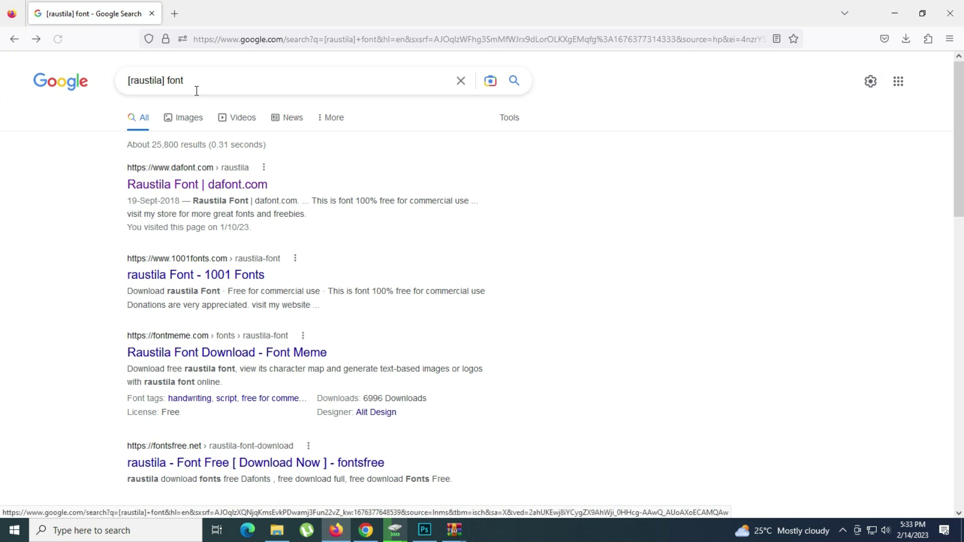
pyautogui.doubleClick(146, 80)
pyautogui.write('AldotheApache')
pyautogui.press('Return')
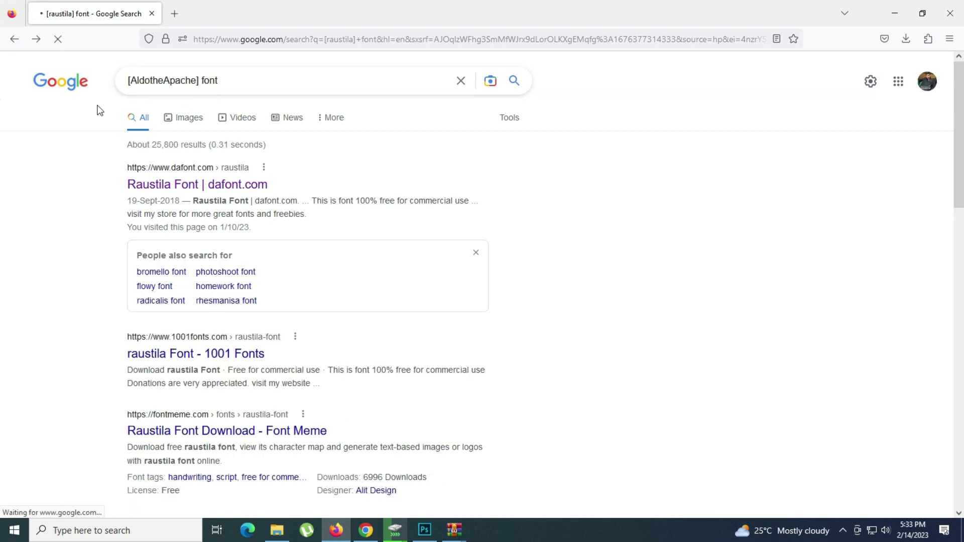
# Step: Download Aldo the Apache from dafont.com and install its font file
pyautogui.click(193, 186)
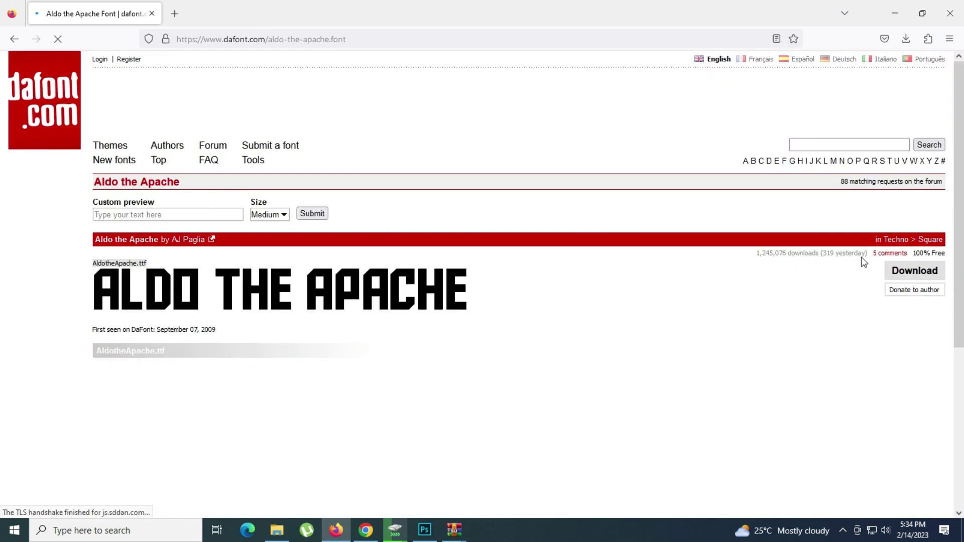
pyautogui.click(899, 271)
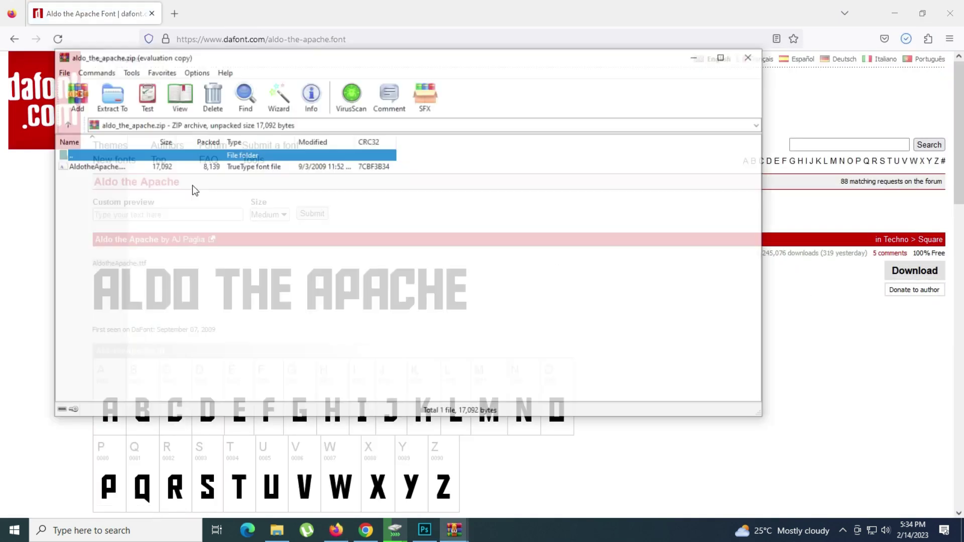
pyautogui.doubleClick(154, 167)
pyautogui.click(148, 125)
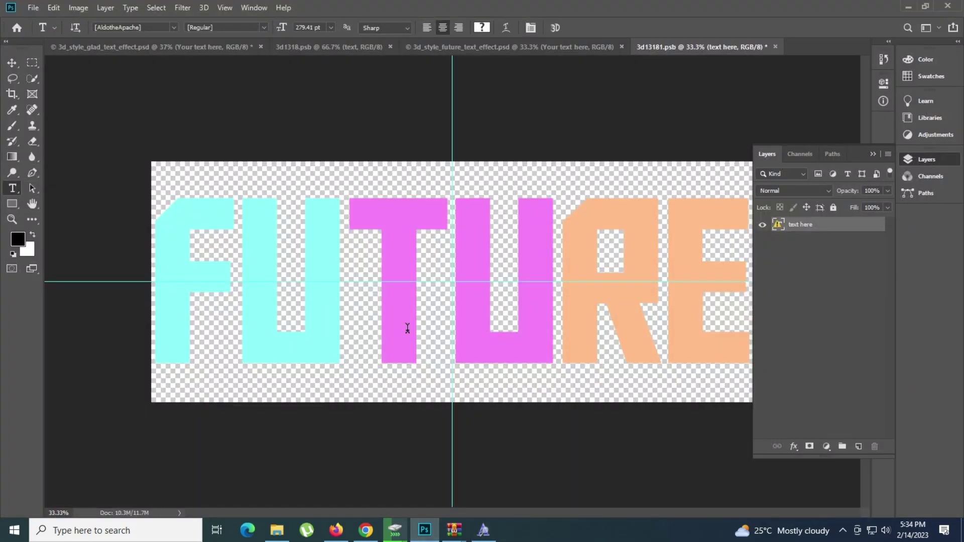
# Step: Close the font preview window and begin editing the FUTURE text, dismissing the layout warning
pyautogui.click(483, 530)
pyautogui.click(797, 103)
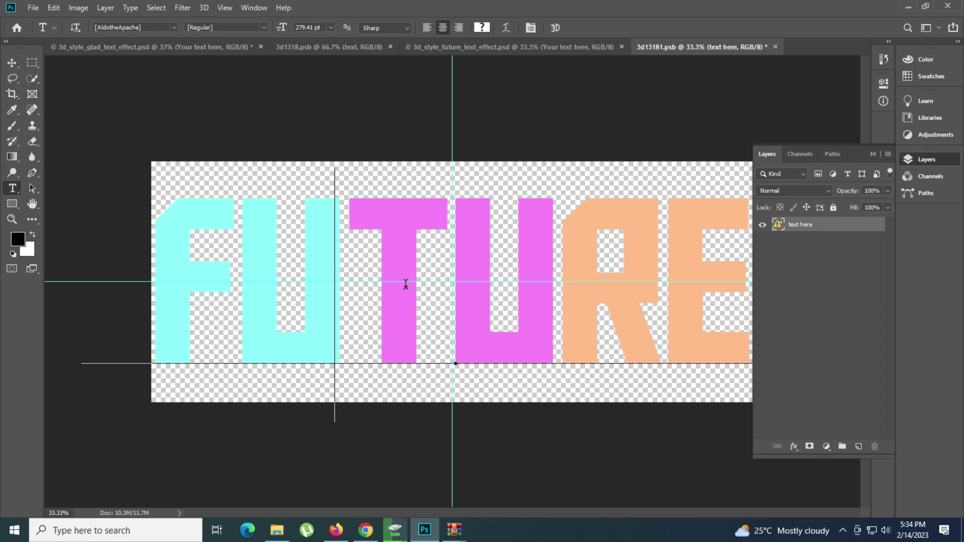
pyautogui.click(408, 284)
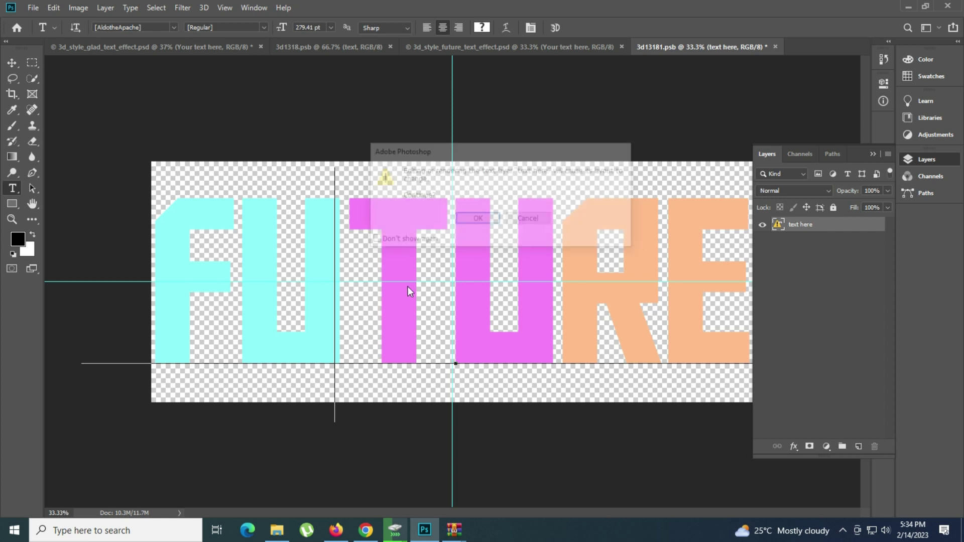
pyautogui.click(467, 220)
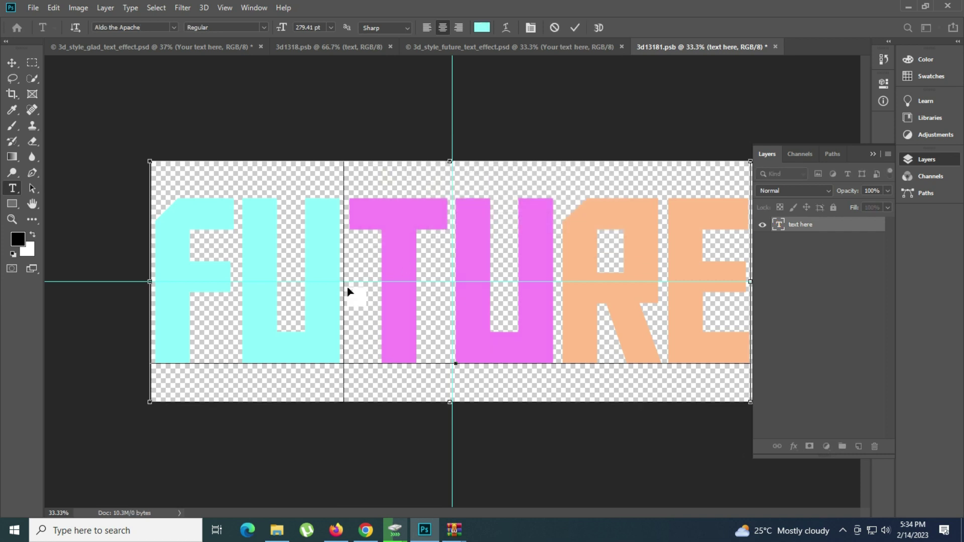
# Step: Replace the letters of FUTURE so the text spells AZHAR
pyautogui.hotkey('ctrl', 'a')
pyautogui.moveTo(273, 282); pyautogui.dragTo(192, 294)
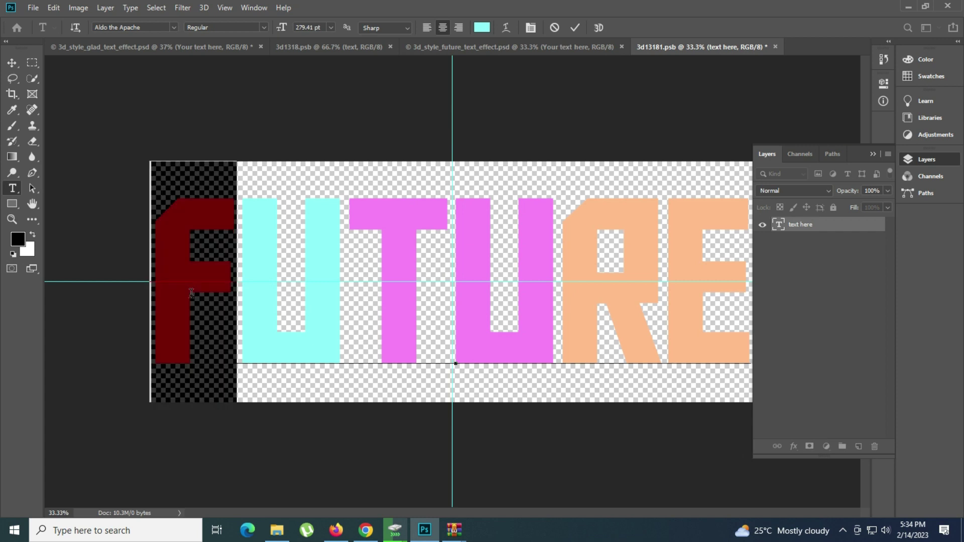
pyautogui.write('A')
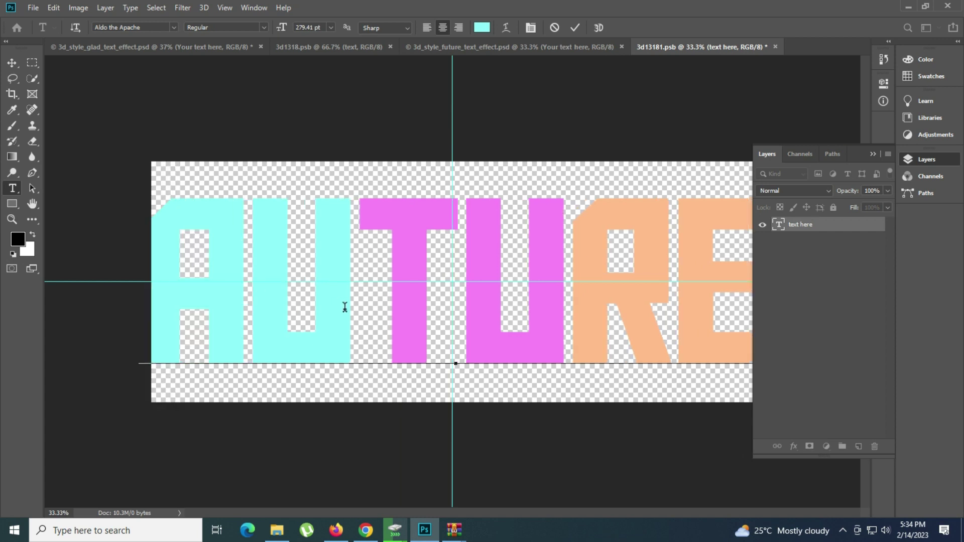
pyautogui.hotkey('shift', 'Right')
pyautogui.write('Z')
pyautogui.press('Right')
pyautogui.press('Delete')
pyautogui.write('H')
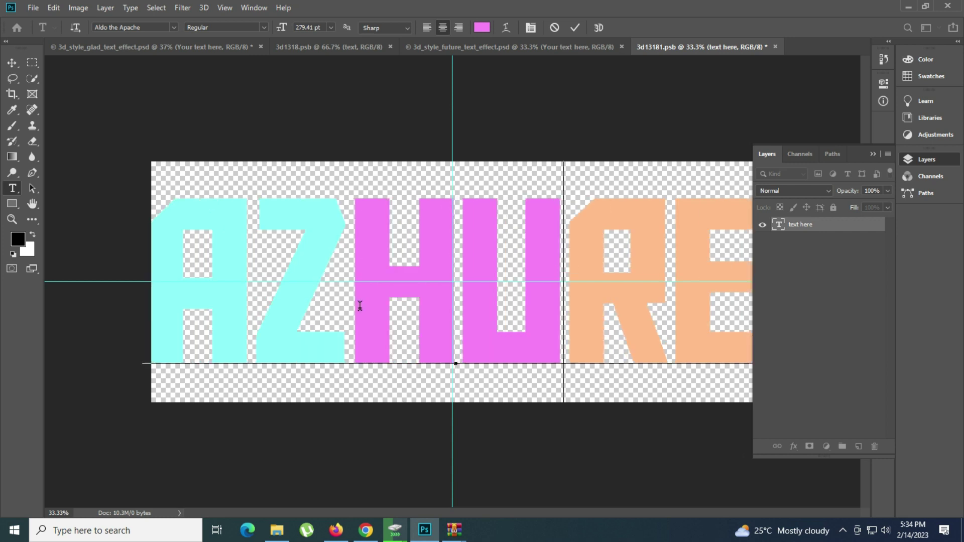
pyautogui.press('Delete')
pyautogui.write('A')
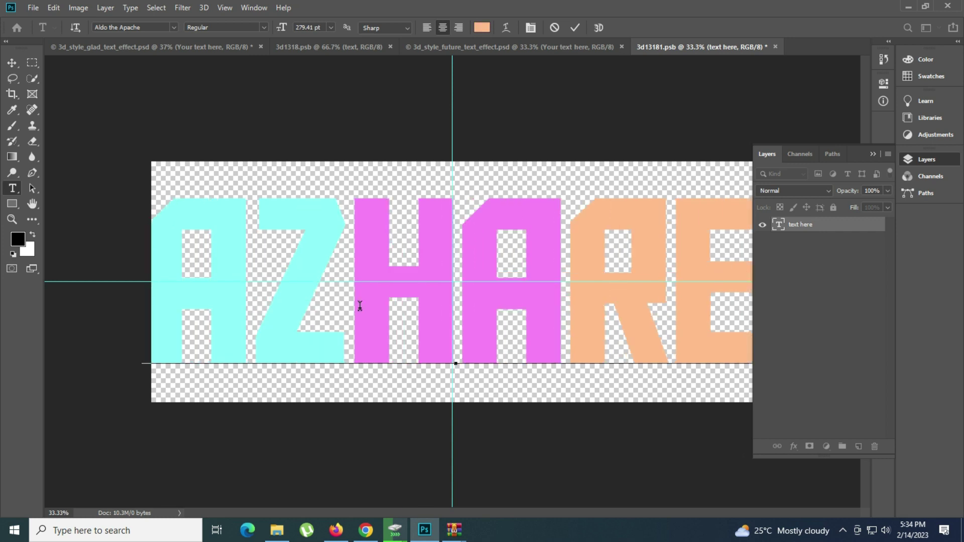
pyautogui.press('Delete')
pyautogui.press('Right')
pyautogui.press('BackSpace')
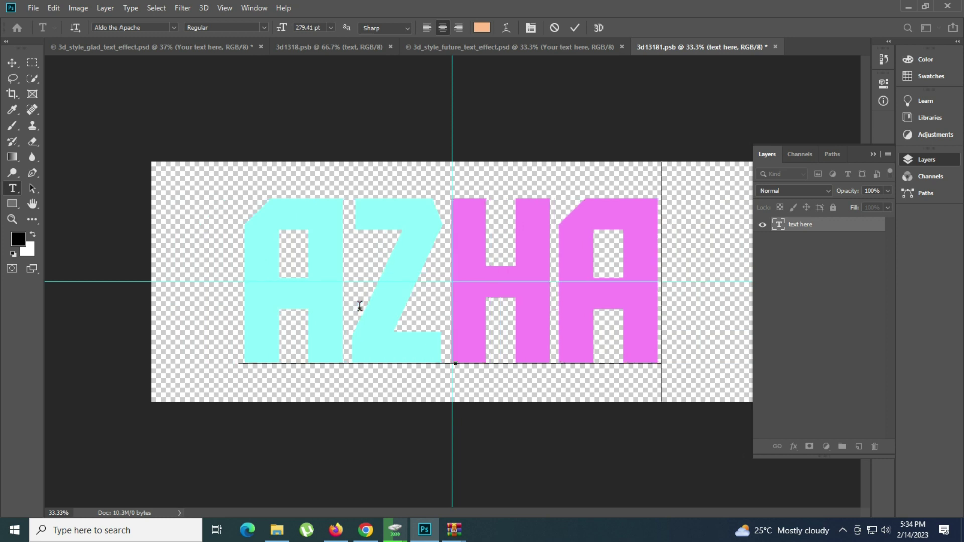
pyautogui.write('R')
# Step: Nudge the AZHAR text slightly right and down, commit it, and save the smart object
pyautogui.moveTo(422, 300); pyautogui.dragTo(436, 304)
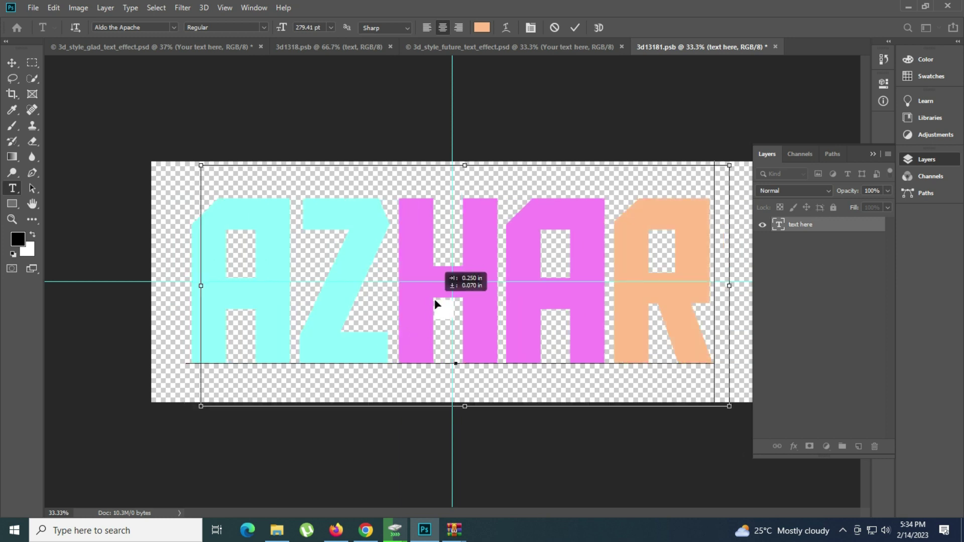
pyautogui.hotkey('ctrl', 'Return')
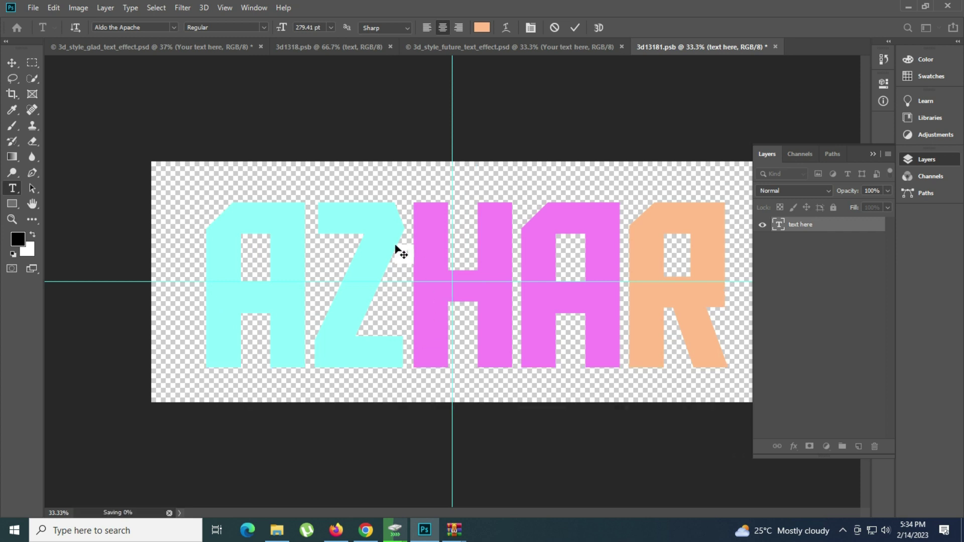
pyautogui.moveTo(511, 48); pyautogui.dragTo(519, 42)
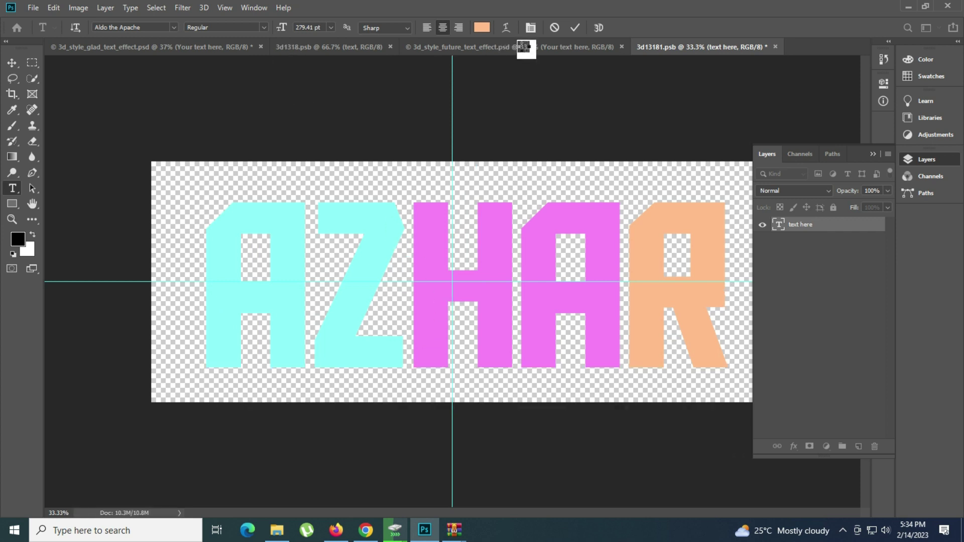
pyautogui.hotkey('ctrl', 's')
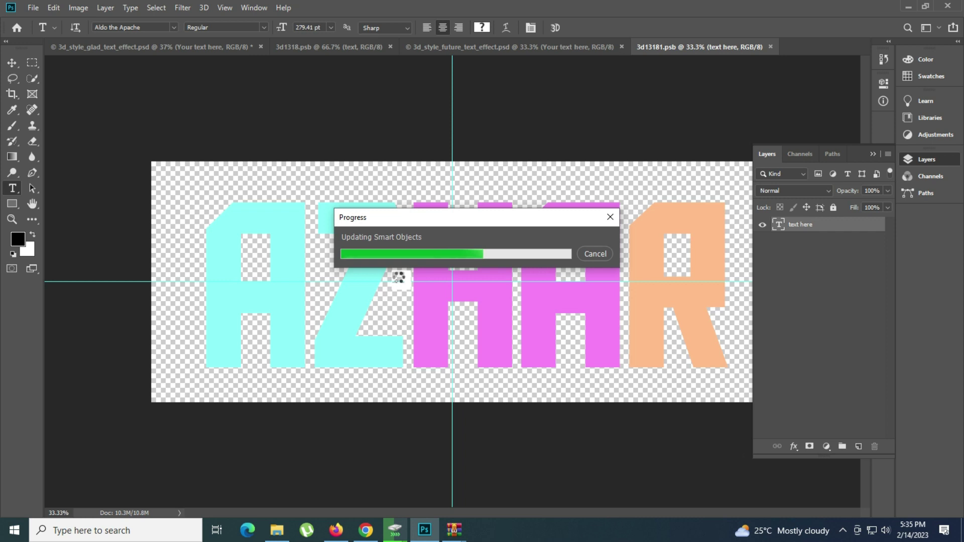
# Step: Open the 3d_style_frigid_text_effect.jpg preview from the template folder
pyautogui.click(278, 532)
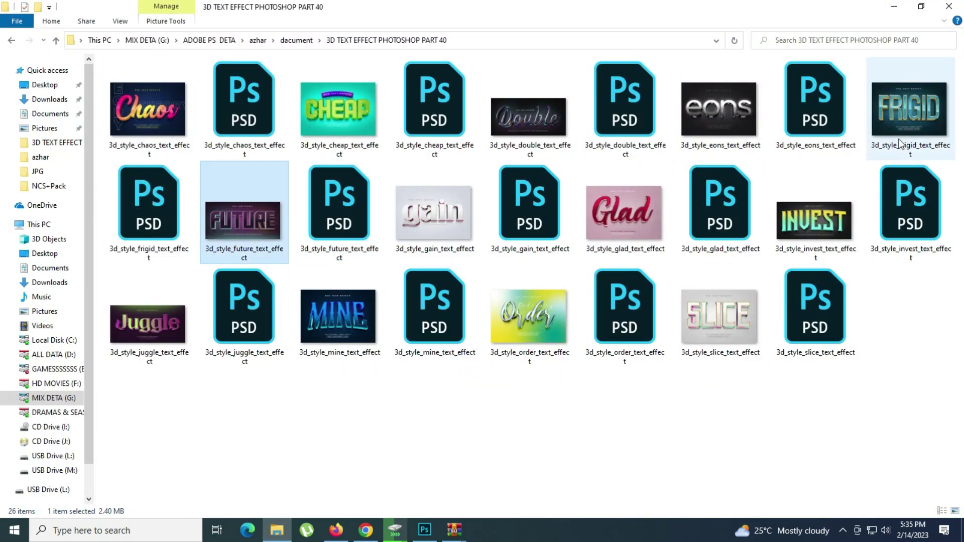
pyautogui.doubleClick(899, 143)
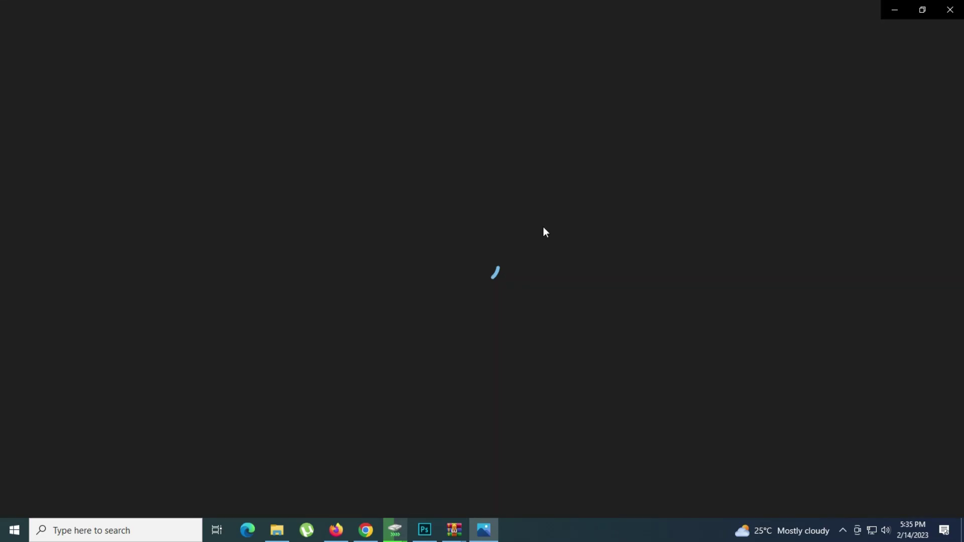
pyautogui.scroll(3, 499, 254)
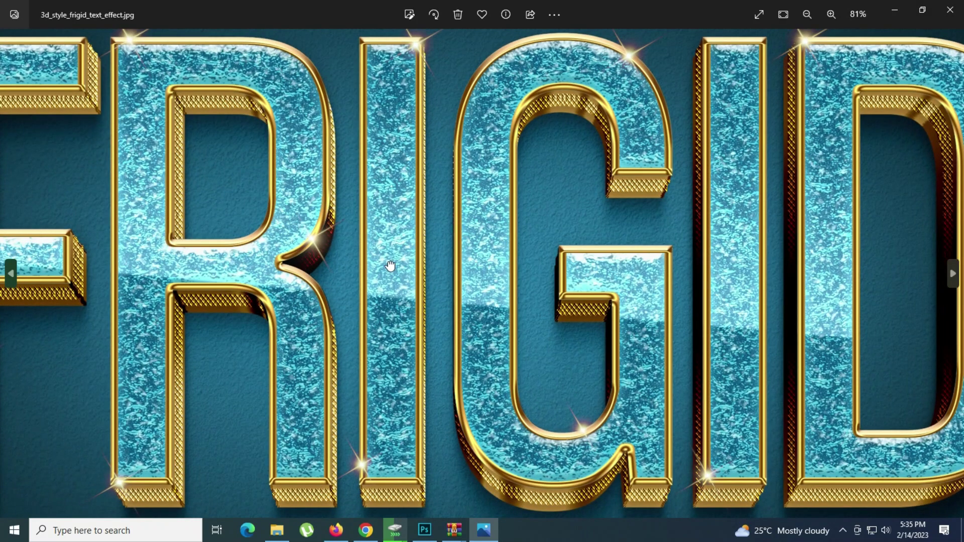
# Step: Zoom over the Frigid preview image, then switch away from Photos back to Photoshop
pyautogui.scroll(-2, 390, 266)
pyautogui.hotkey('alt', 'Tab')
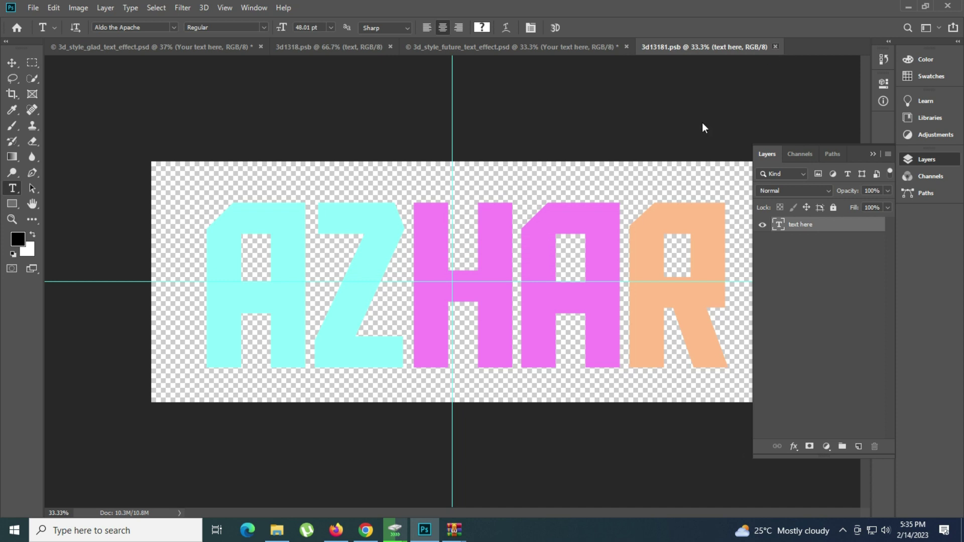
# Step: Close the edited .psb and zoom in on the neon AZHAR result, then fit it on screen
pyautogui.hotkey('ctrl', 'w')
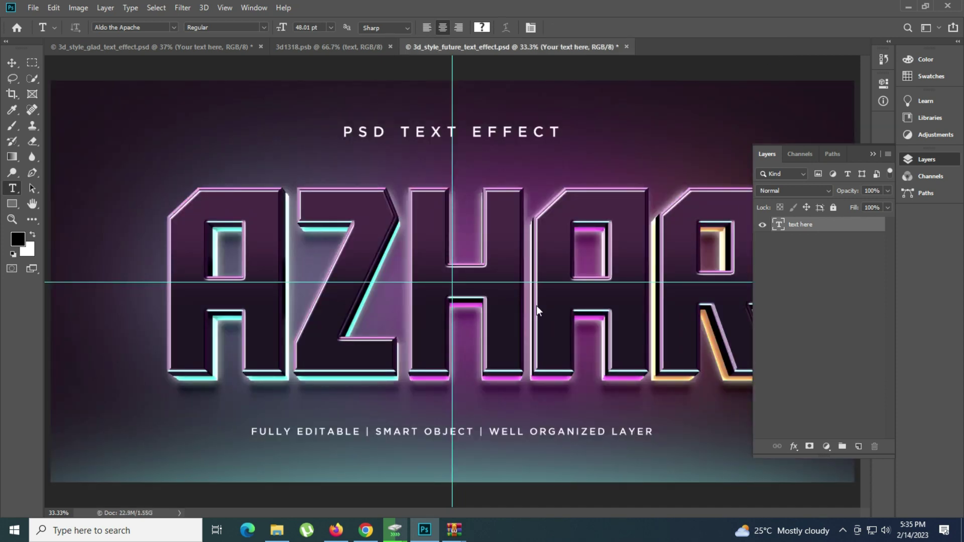
pyautogui.click(585, 333)
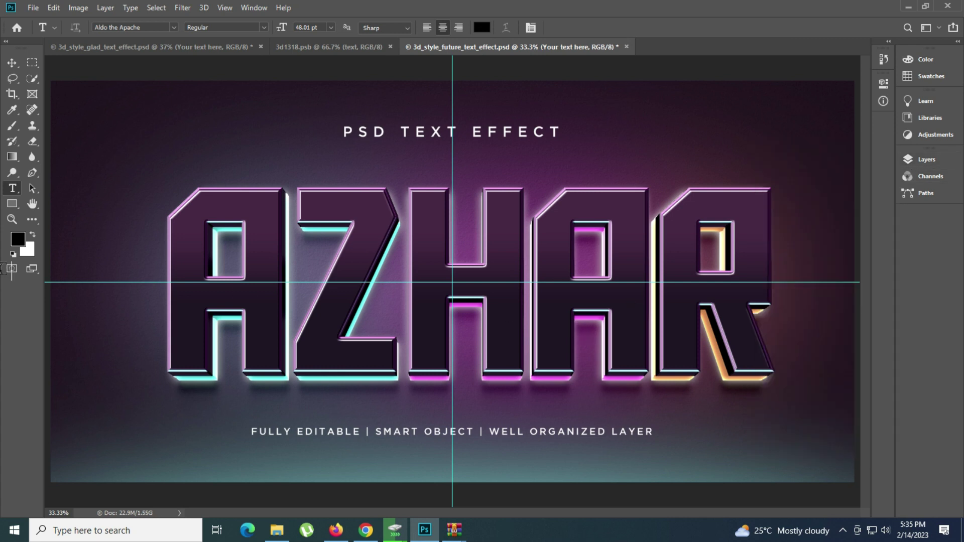
pyautogui.click(12, 219)
pyautogui.click(675, 316)
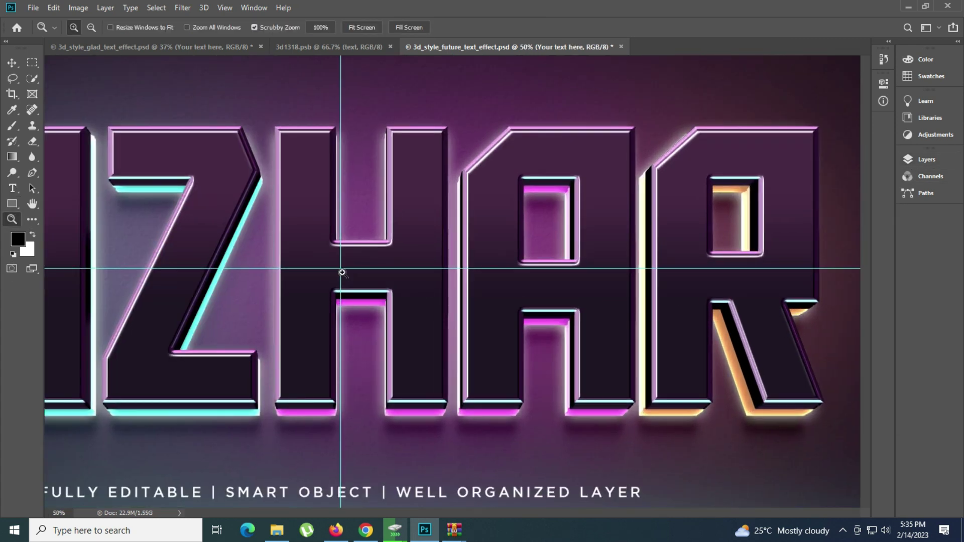
pyautogui.click(308, 263)
pyautogui.rightClick(302, 248)
pyautogui.click(336, 256)
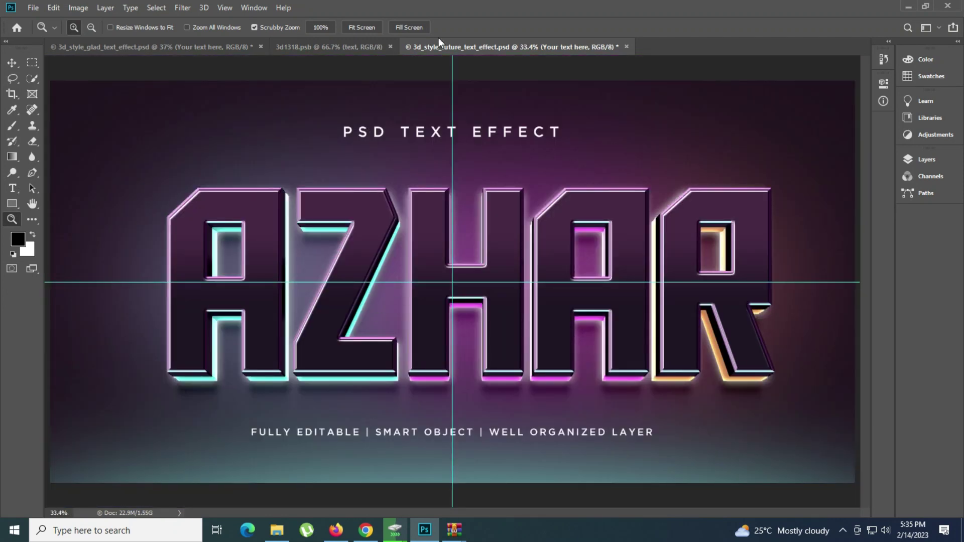
# Step: Close the Future template, answering the save prompt, and return to File Explorer
pyautogui.click(627, 48)
pyautogui.click(477, 201)
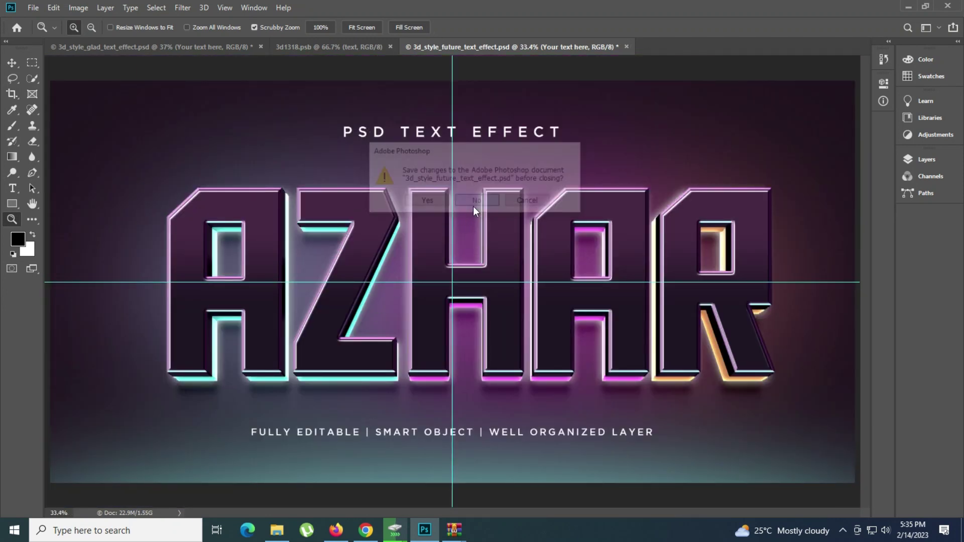
pyautogui.click(276, 530)
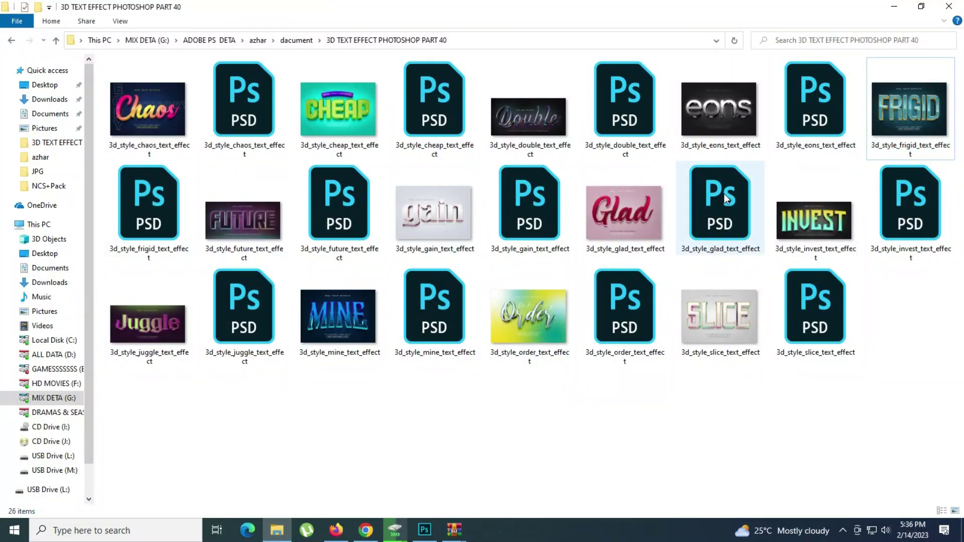
# Step: Open 3d_style_frigid_text_effect.psd in Photoshop
pyautogui.doubleClick(146, 221)
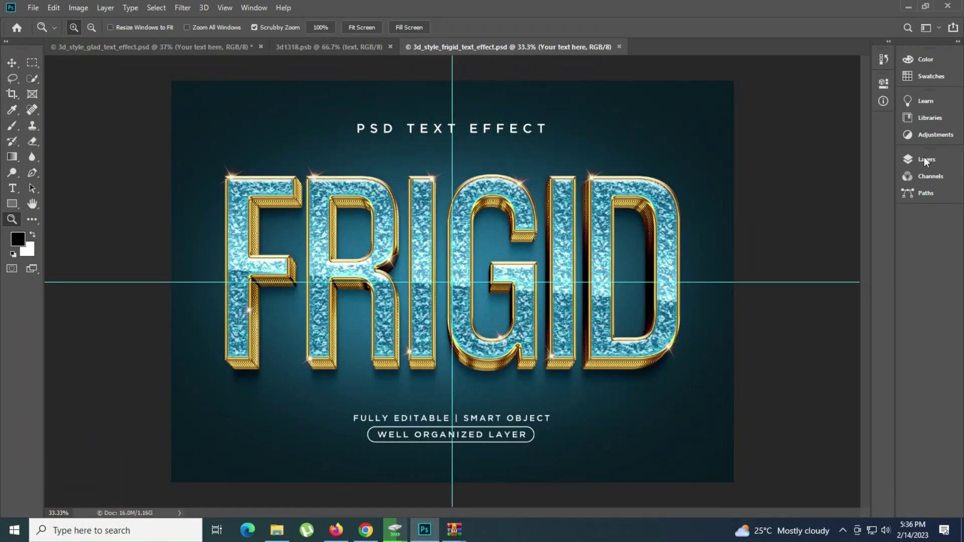
# Step: Open the Frigid text smart object and copy its missing font name, CoolveticaCondensedRg Regular
pyautogui.click(927, 159)
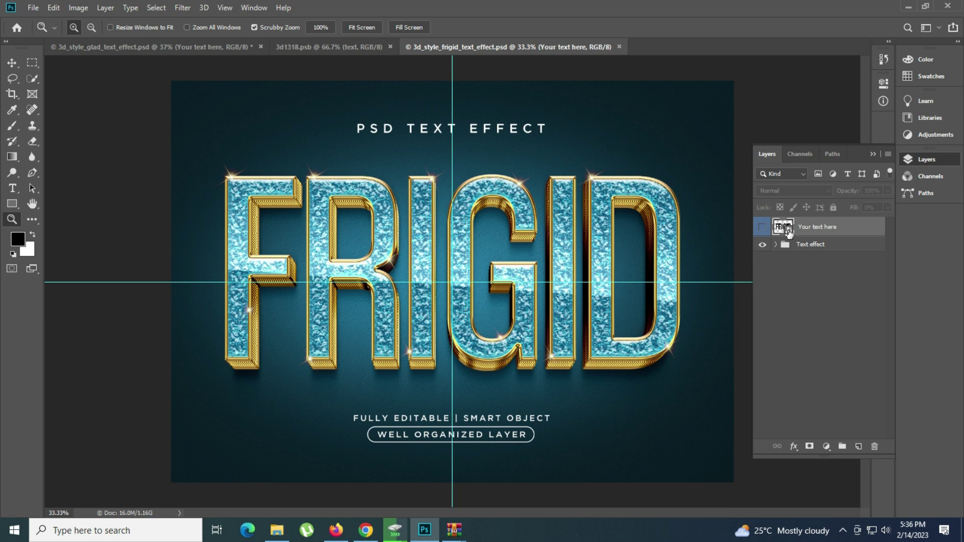
pyautogui.doubleClick(786, 228)
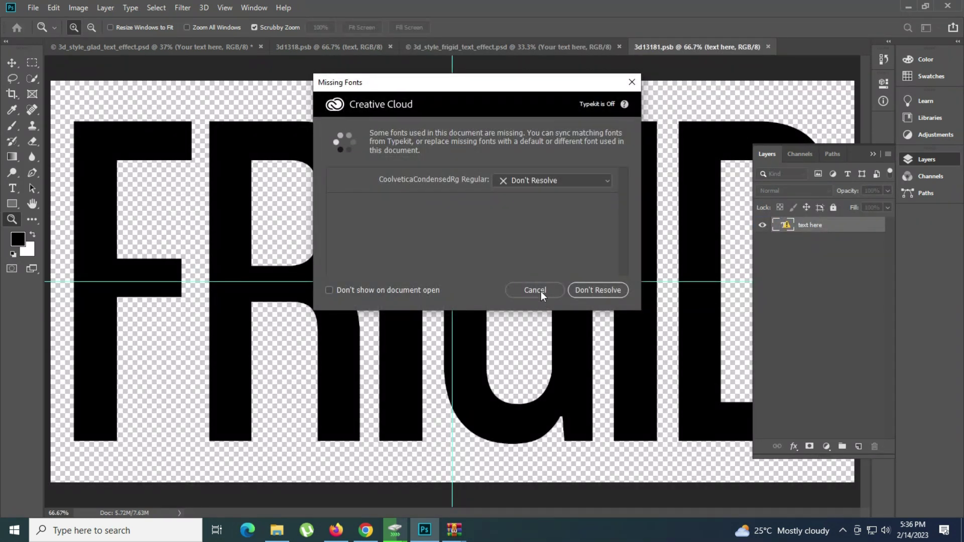
pyautogui.click(534, 290)
pyautogui.click(12, 188)
pyautogui.click(107, 27)
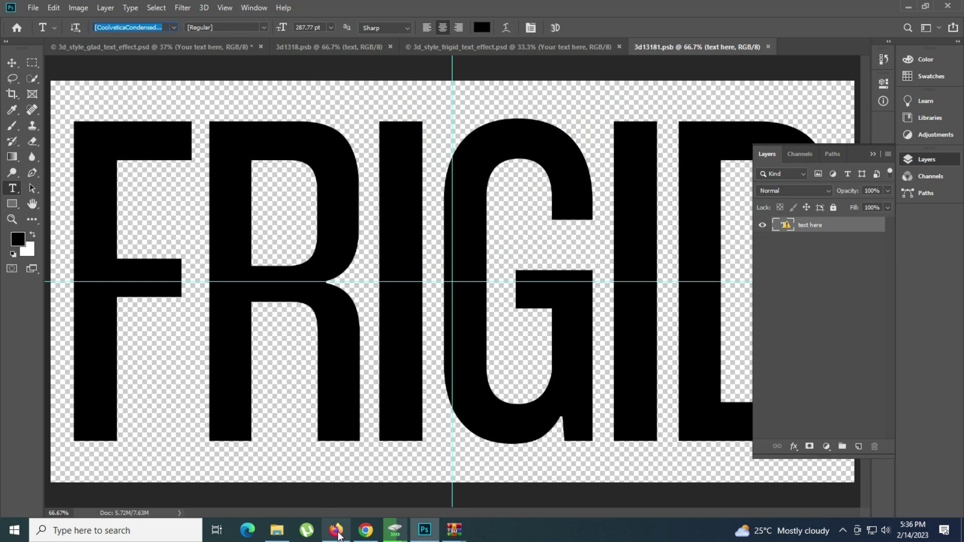
# Step: Search dafont in Firefox for the CoolveticaCondensed font
pyautogui.click(336, 530)
pyautogui.click(825, 146)
pyautogui.write('[CoolveticaCondensed...')
pyautogui.press('Return')
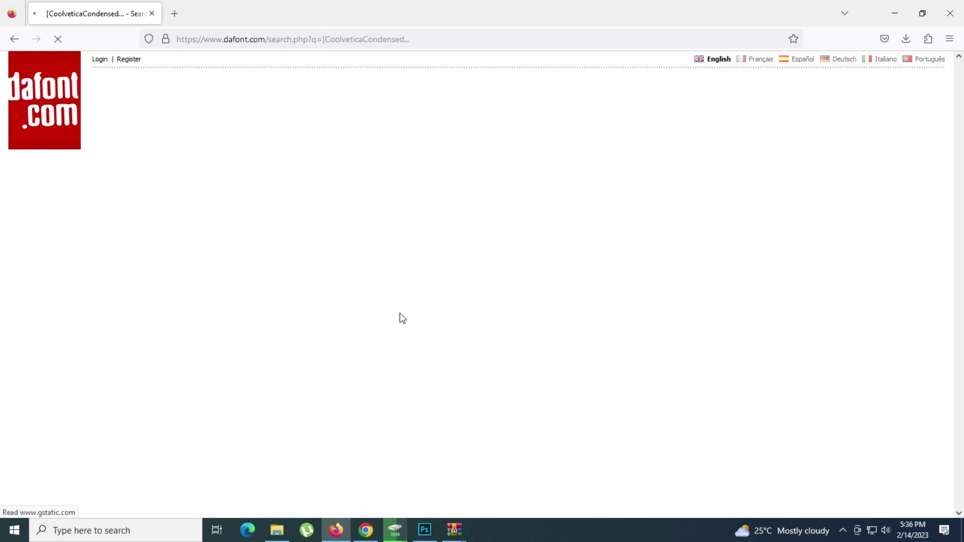
# Step: Search Google for the Coolvetica Condensed font
pyautogui.scroll(-2, 1, 191)
pyautogui.click(14, 38)
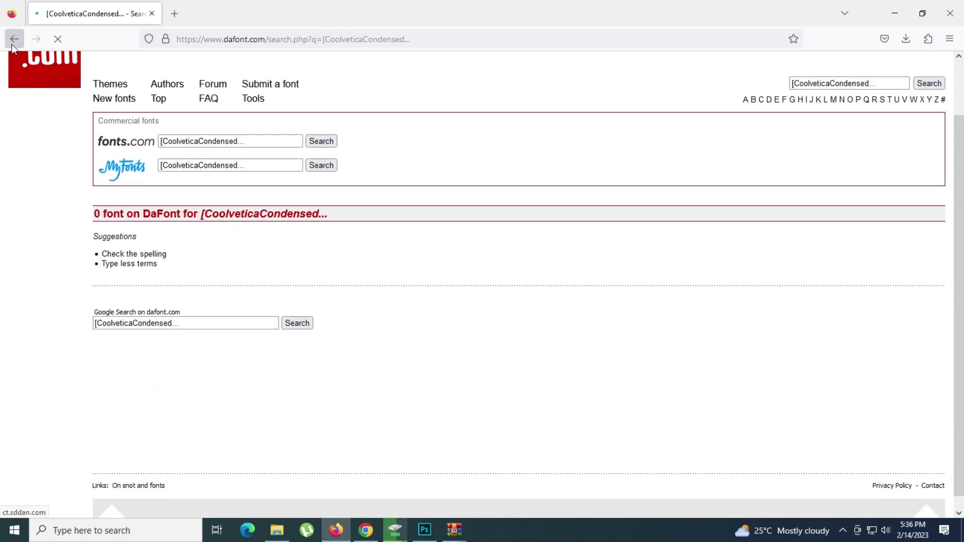
pyautogui.moveTo(203, 80); pyautogui.dragTo(99, 97)
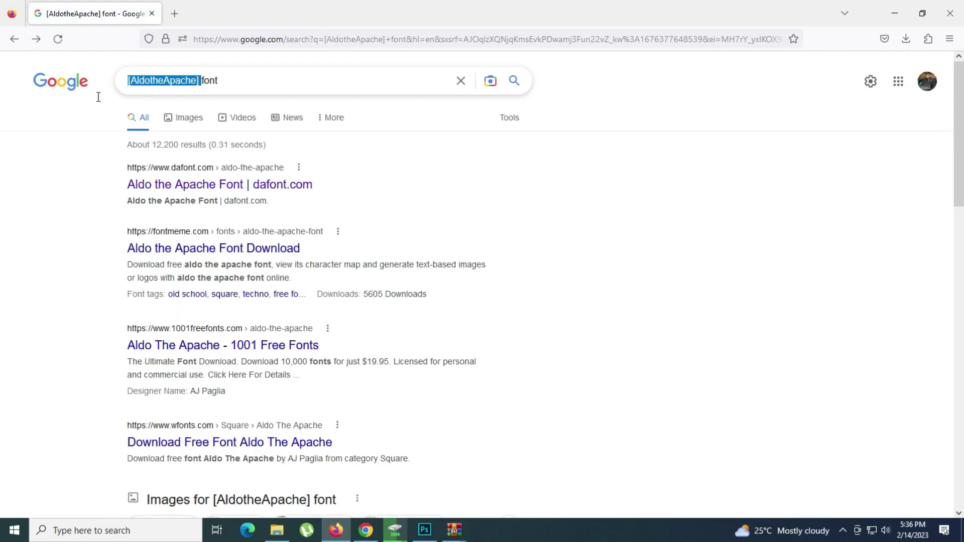
pyautogui.write('[CoolveticaCondensed...')
pyautogui.press('Return')
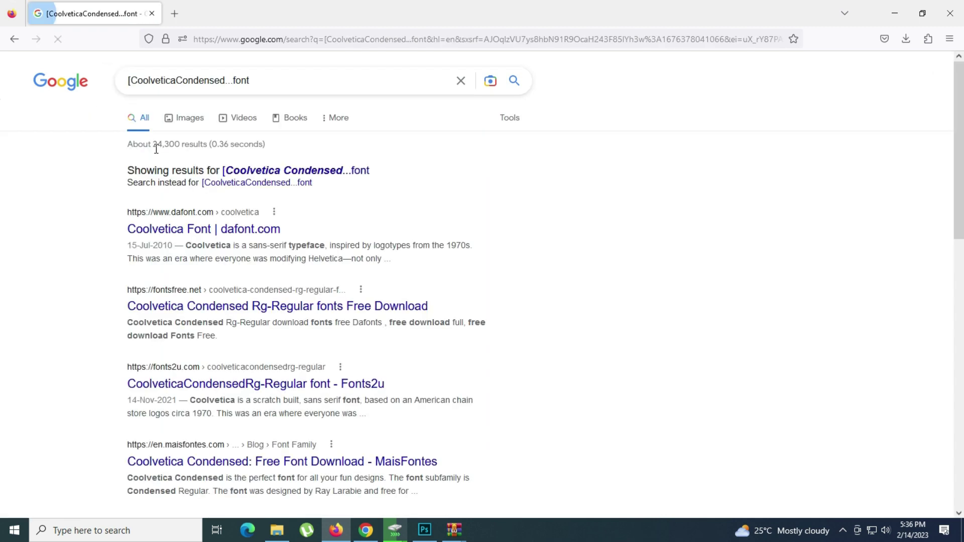
# Step: Download Coolvetica from dafont, install Coolvetica Compressed Hv, and return to Photoshop
pyautogui.click(211, 233)
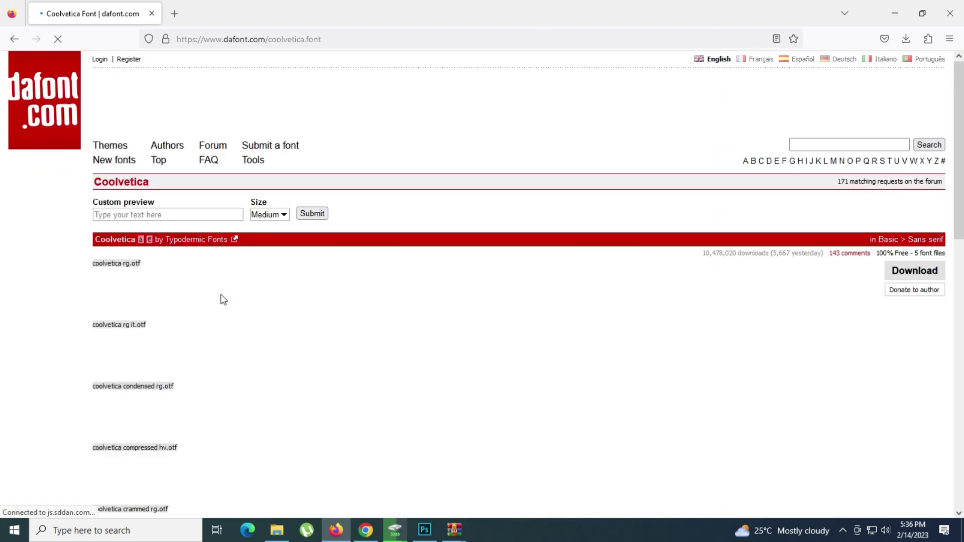
pyautogui.click(909, 279)
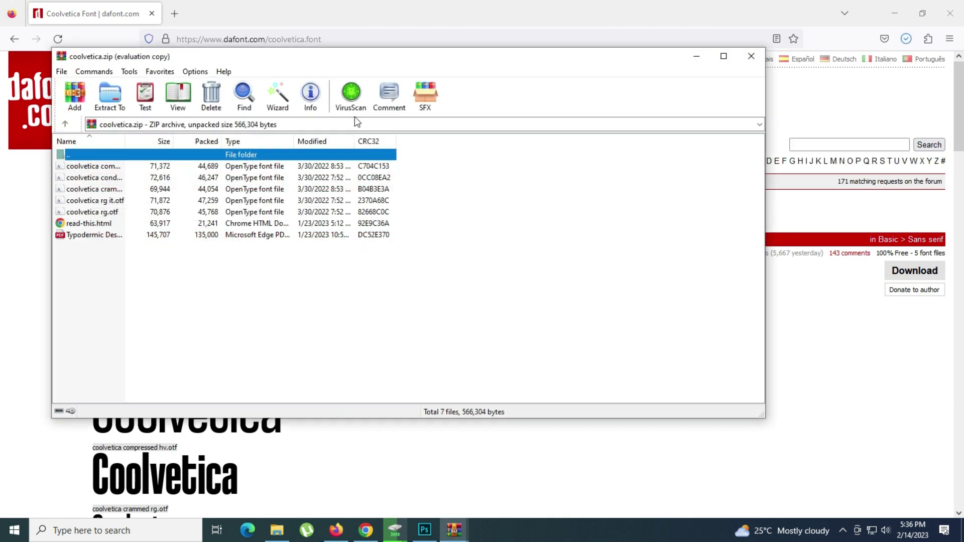
pyautogui.click(103, 169)
pyautogui.doubleClick(103, 173)
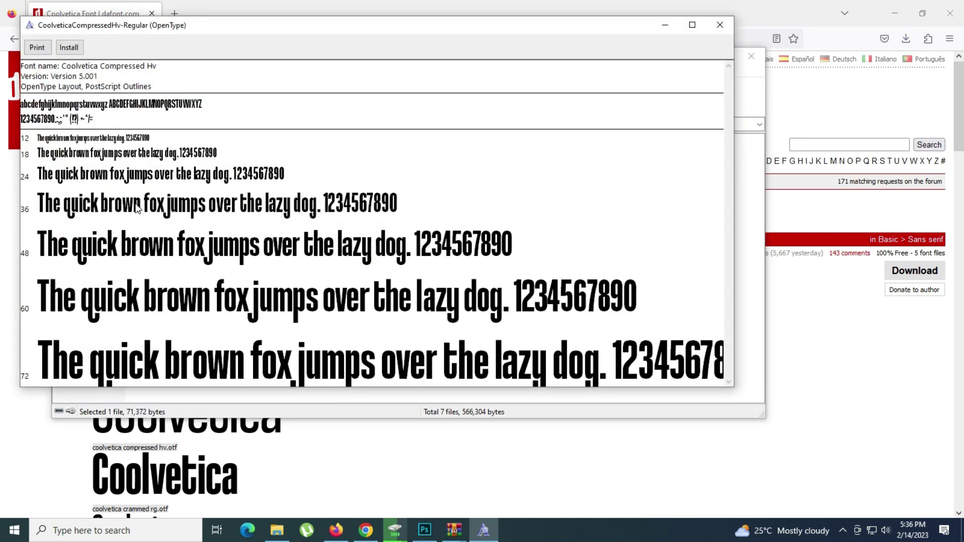
pyautogui.click(69, 47)
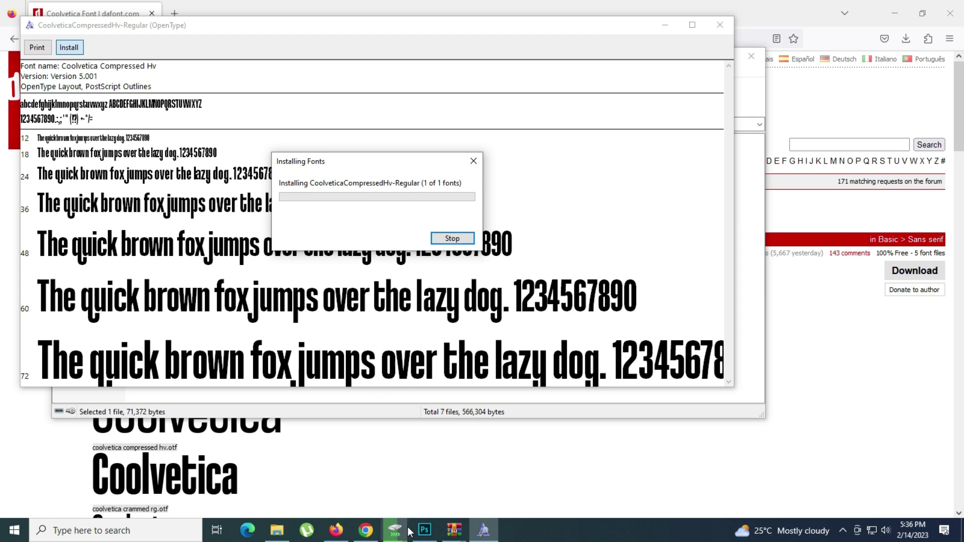
pyautogui.click(425, 530)
pyautogui.click(427, 301)
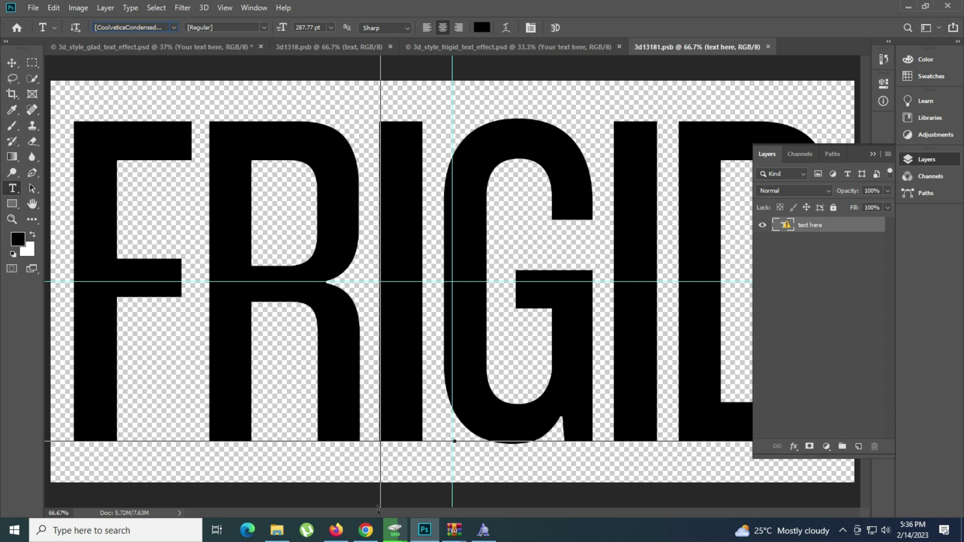
# Step: Begin editing the FRIGID text, accepting the font substitution prompt
pyautogui.click(389, 264)
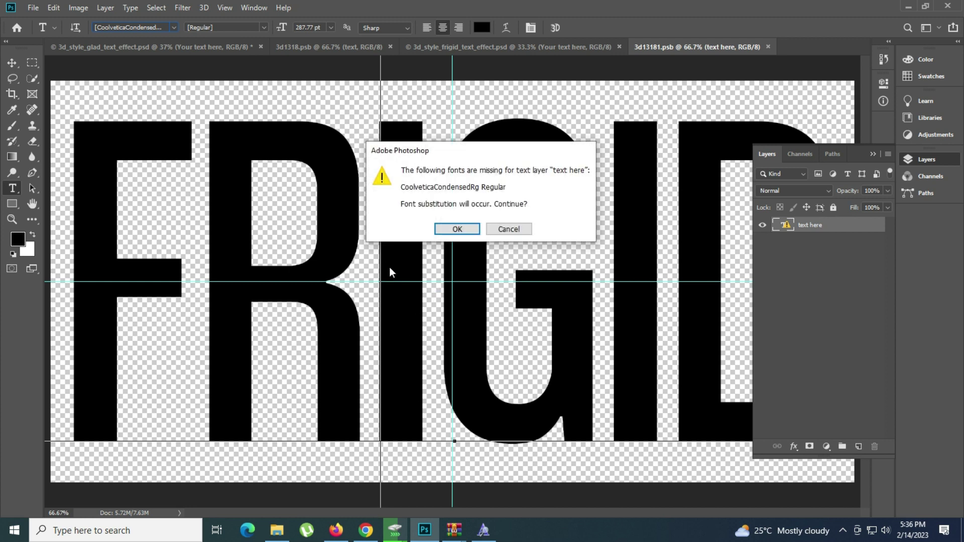
pyautogui.click(499, 231)
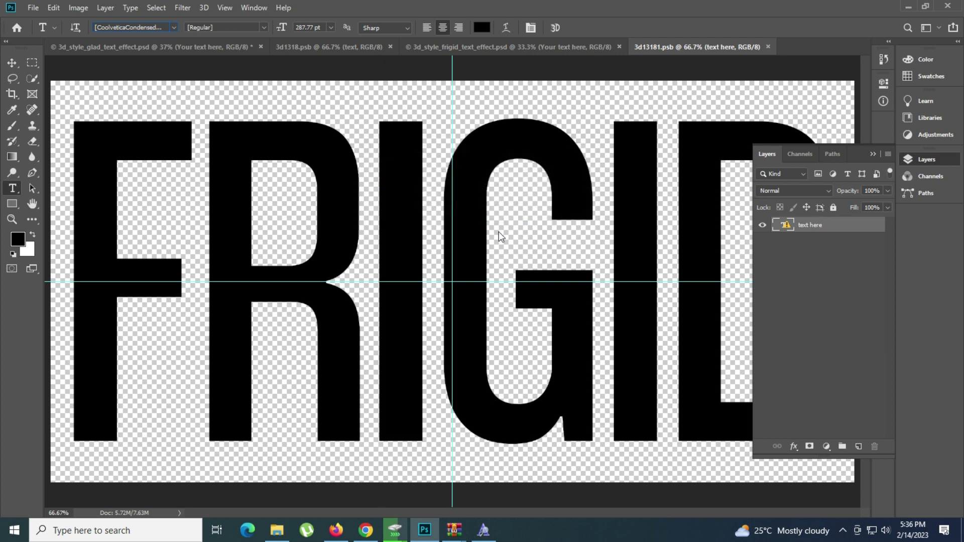
pyautogui.click(383, 231)
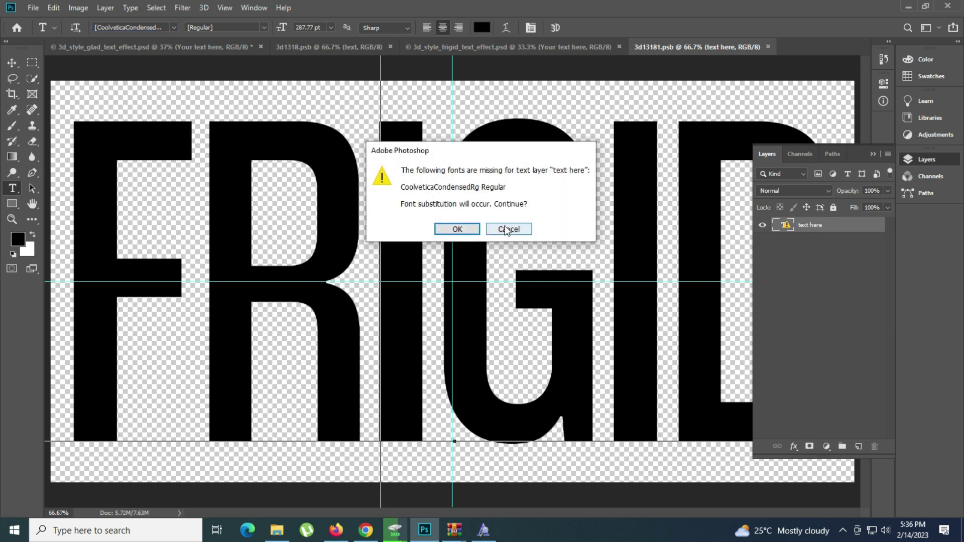
pyautogui.click(466, 227)
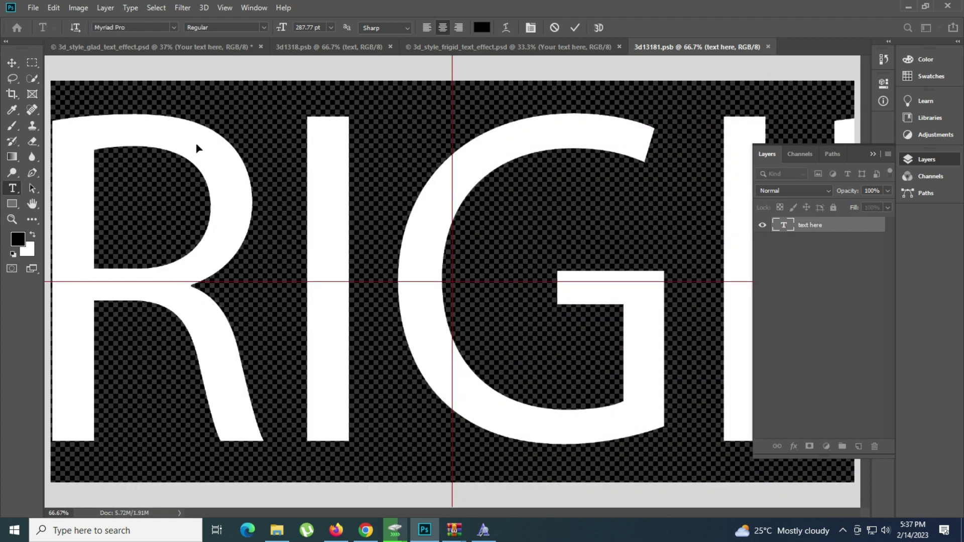
# Step: Change the FRIGID text's font to Coolvetica Compressed Heavy
pyautogui.hotkey('ctrl', 'a')
pyautogui.click(136, 27)
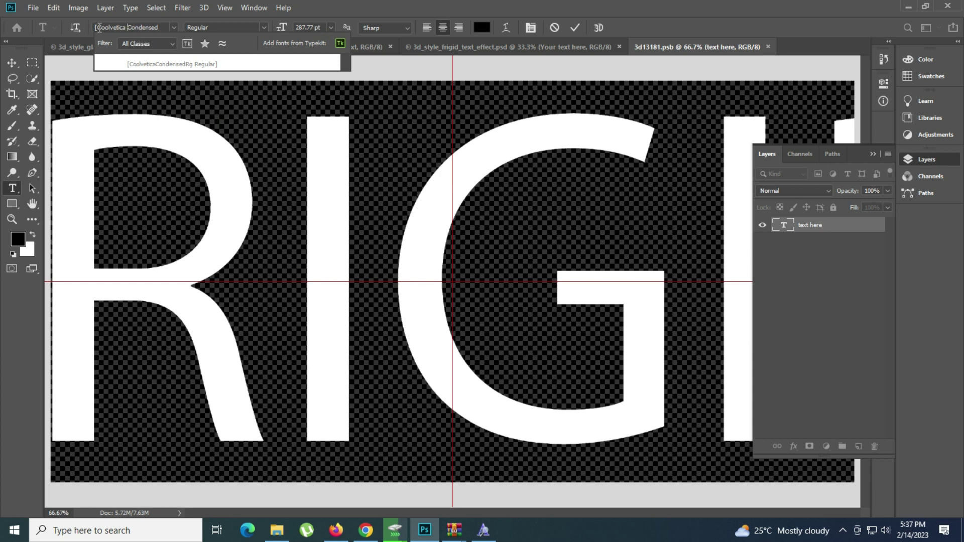
pyautogui.press('Home')
pyautogui.press('Delete')
pyautogui.doubleClick(159, 27)
pyautogui.press('BackSpace')
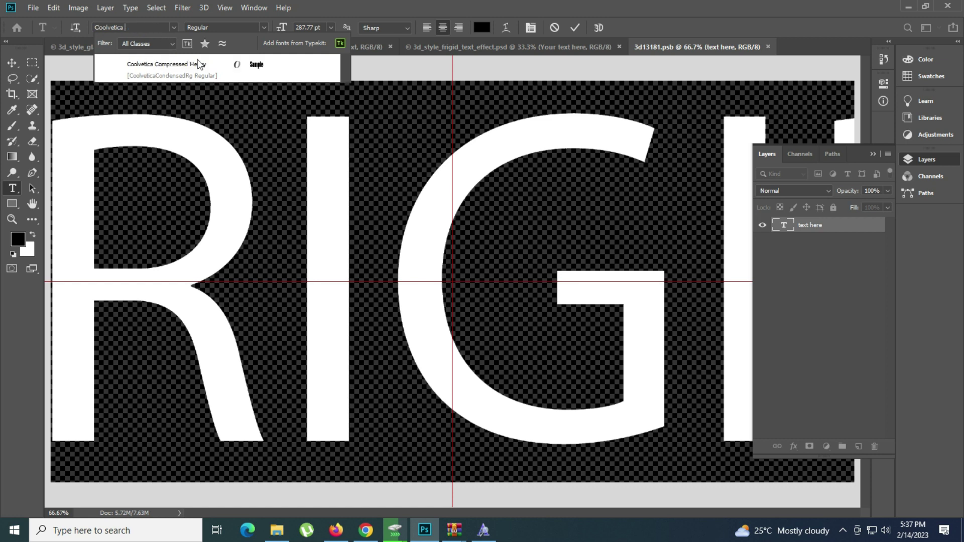
pyautogui.click(199, 64)
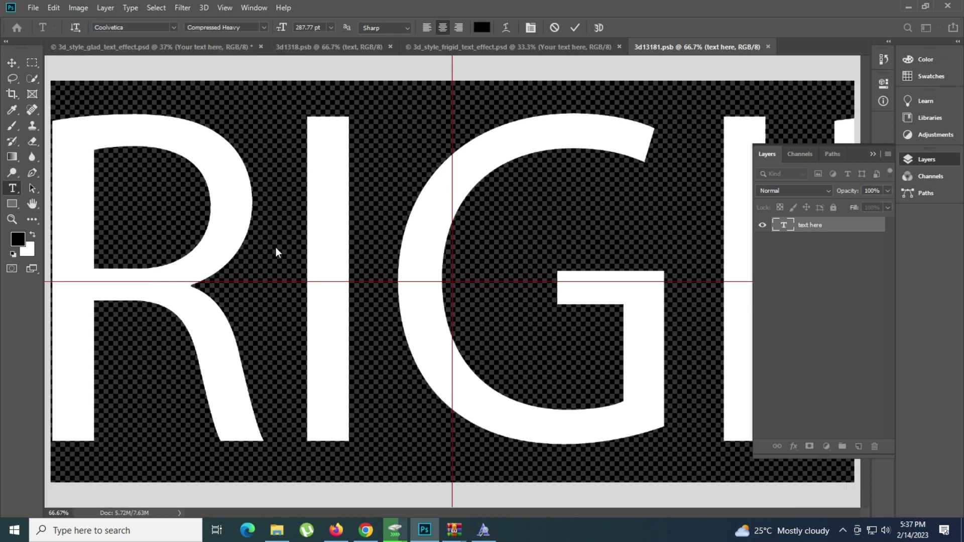
# Step: Select the whole FRIGID word so it can be replaced with AZHAR
pyautogui.click(308, 228)
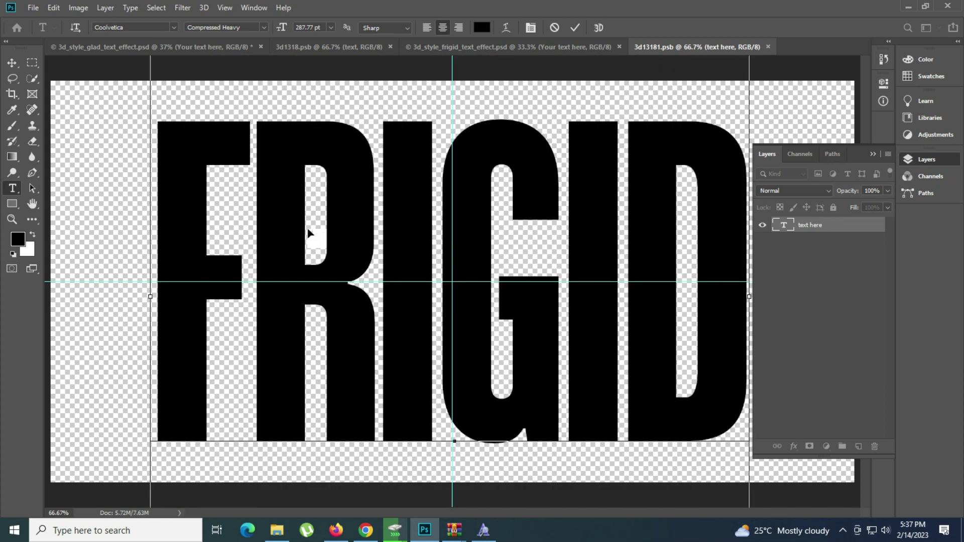
pyautogui.doubleClick(307, 232)
pyautogui.click(308, 228)
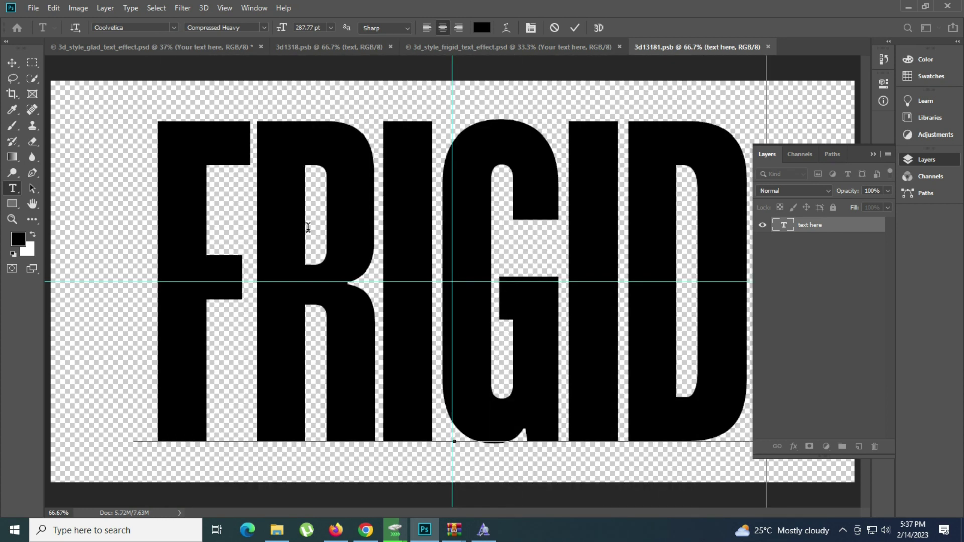
pyautogui.hotkey('ctrl', 'a')
# Step: Enter AZHAR in the Frigid smart object and save it, then inspect the icy gold result
pyautogui.write('AZHAR')
pyautogui.hotkey('ctrl', 'Return')
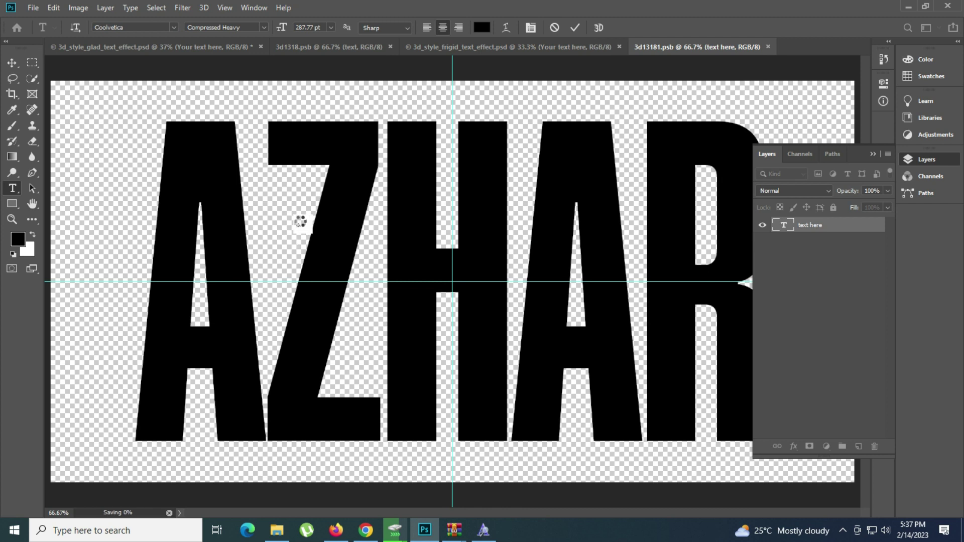
pyautogui.hotkey('ctrl', 's')
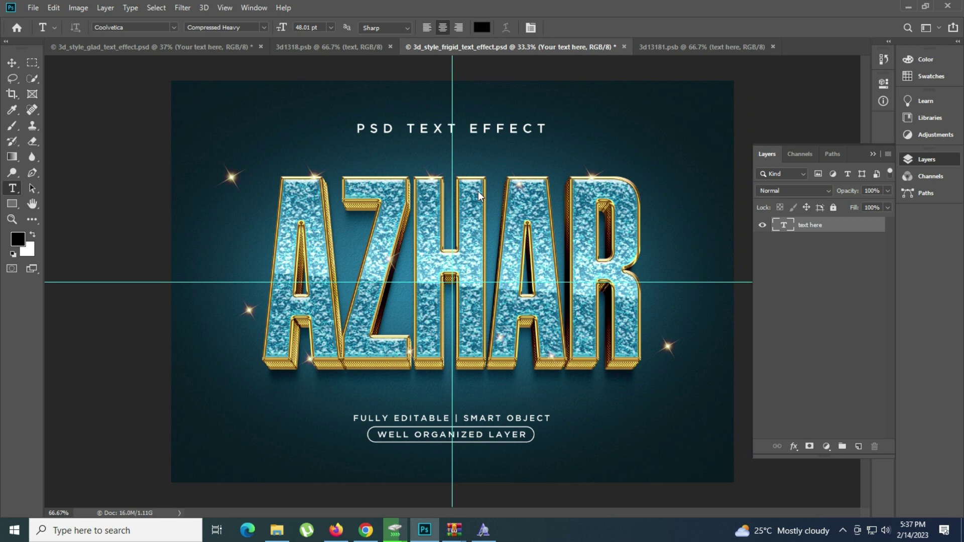
pyautogui.click(12, 219)
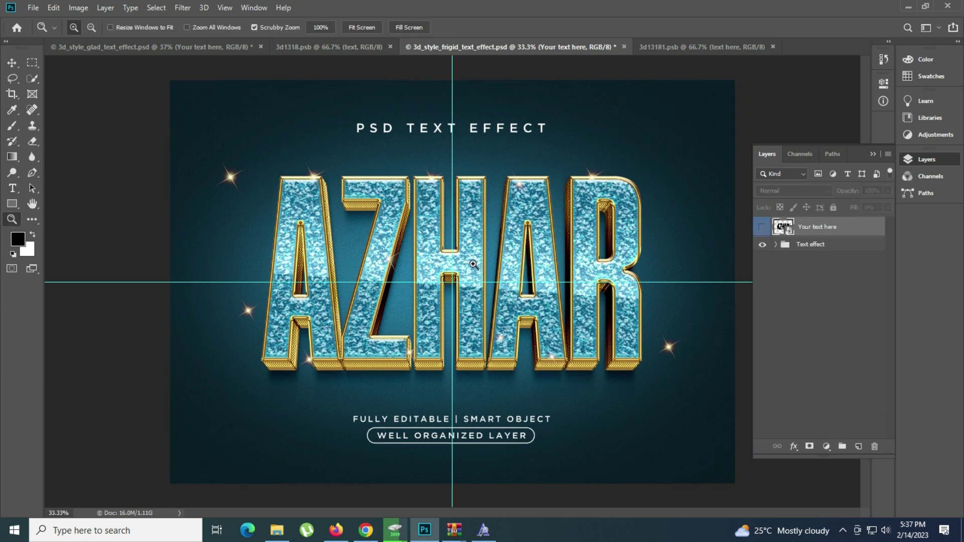
pyautogui.click(323, 234)
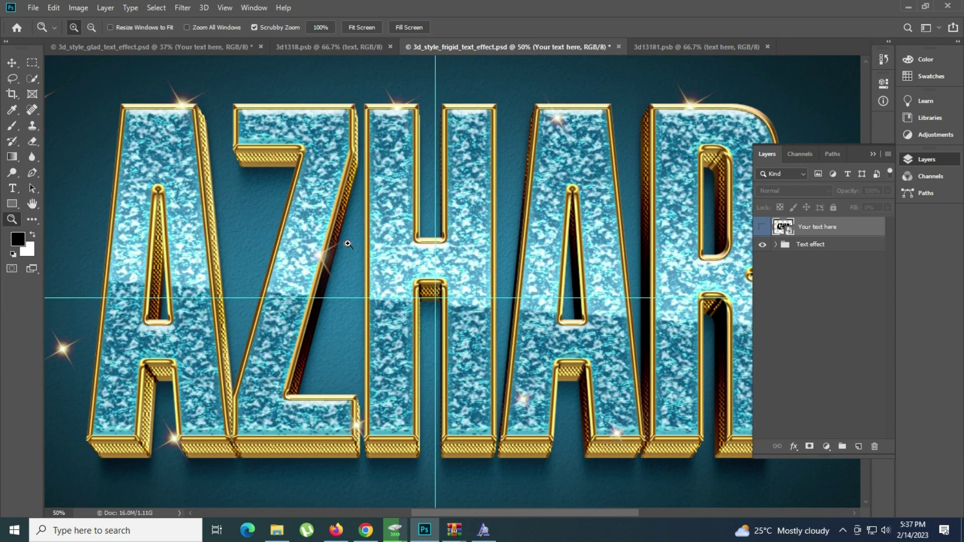
pyautogui.click(376, 238)
pyautogui.rightClick(324, 243)
pyautogui.click(363, 248)
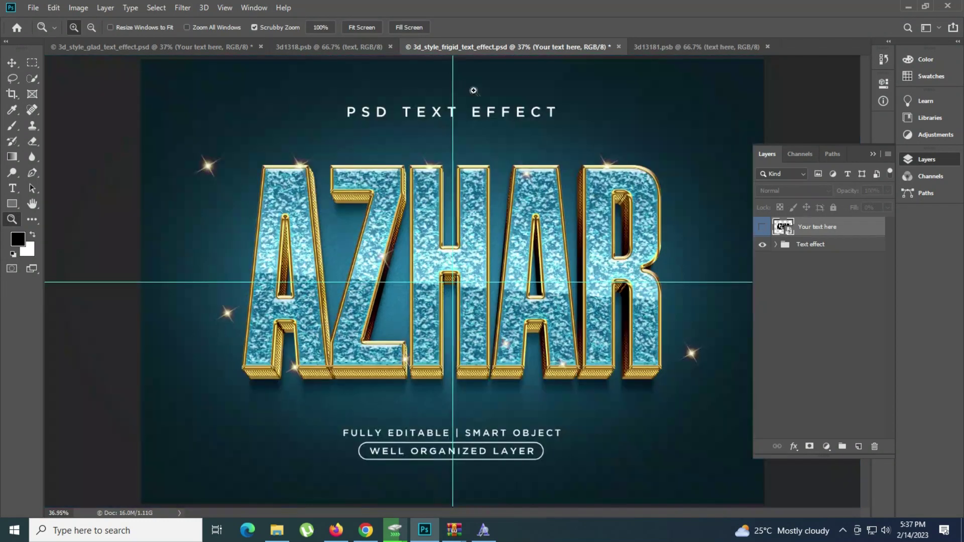
# Step: Close the Frigid template, its 3d1318 smart-object file and the Glad template without saving
pyautogui.click(618, 46)
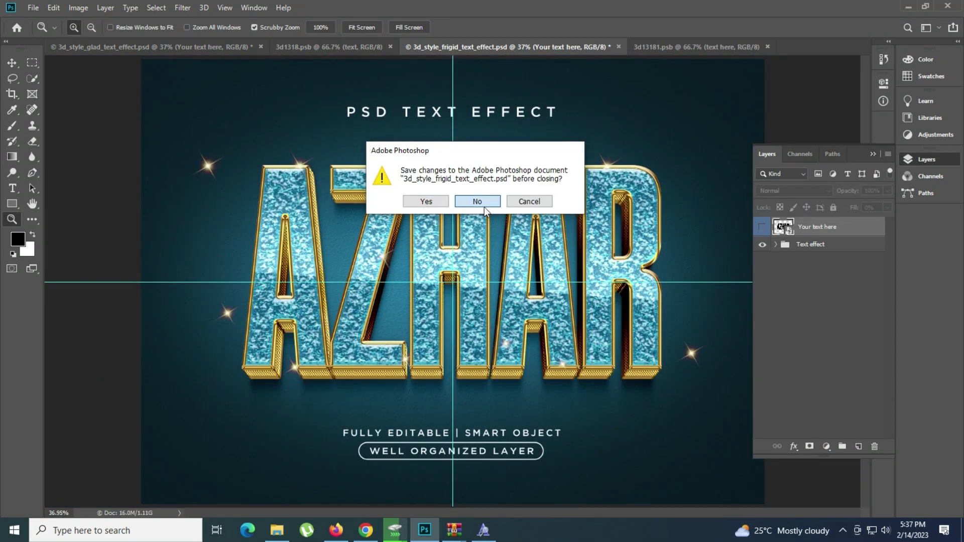
pyautogui.click(483, 206)
pyautogui.click(390, 46)
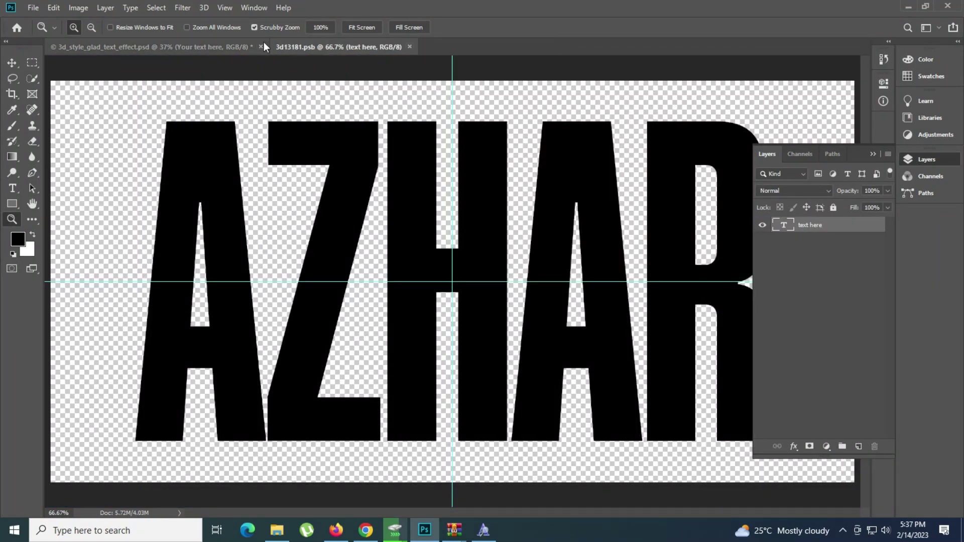
pyautogui.click(263, 42)
pyautogui.click(260, 46)
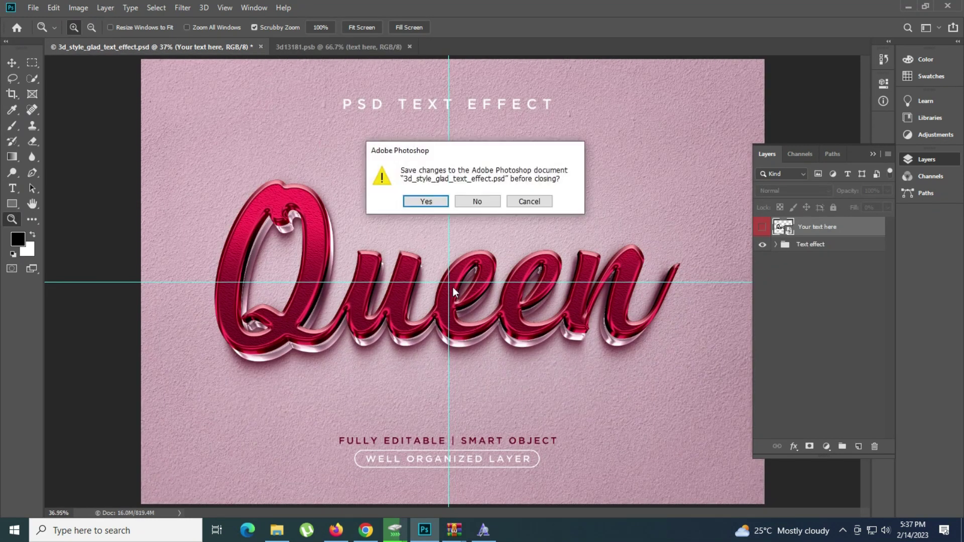
pyautogui.click(469, 202)
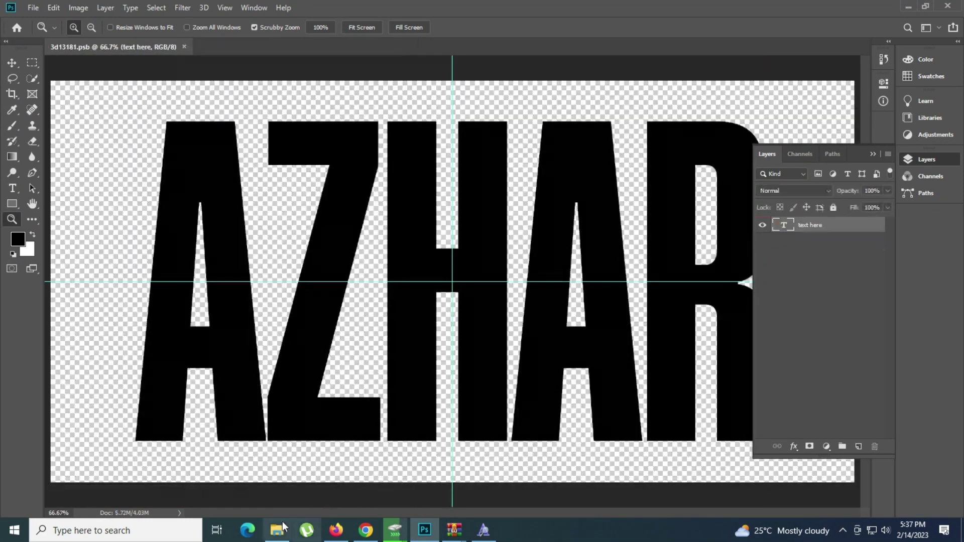
pyautogui.click(278, 530)
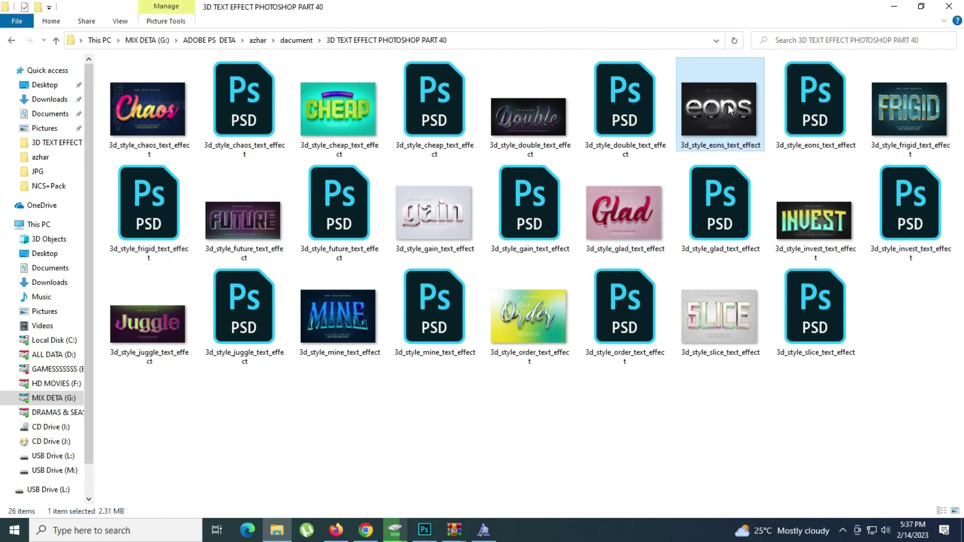
# Step: Preview the Double image, then open 3d_style_double_text_effect.psd in Photoshop
pyautogui.click(535, 105)
pyautogui.doubleClick(535, 113)
pyautogui.click(947, 6)
pyautogui.doubleClick(602, 120)
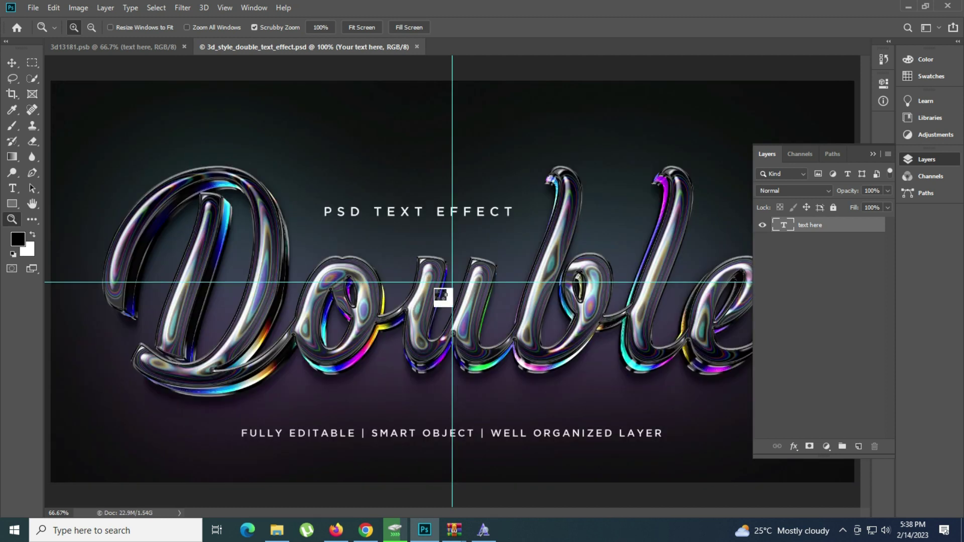
# Step: Open the Double text smart object and replace the placeholder word with Queen
pyautogui.doubleClick(789, 228)
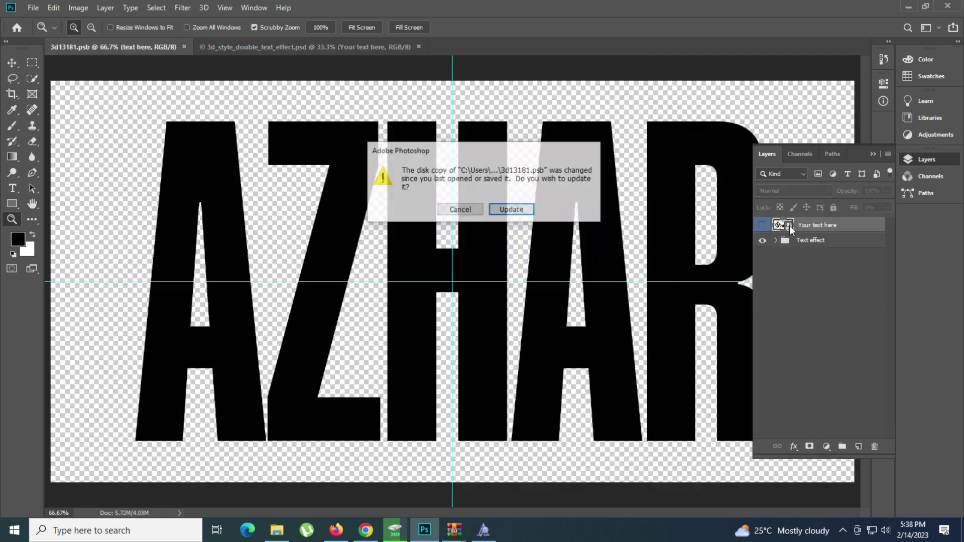
pyautogui.click(512, 211)
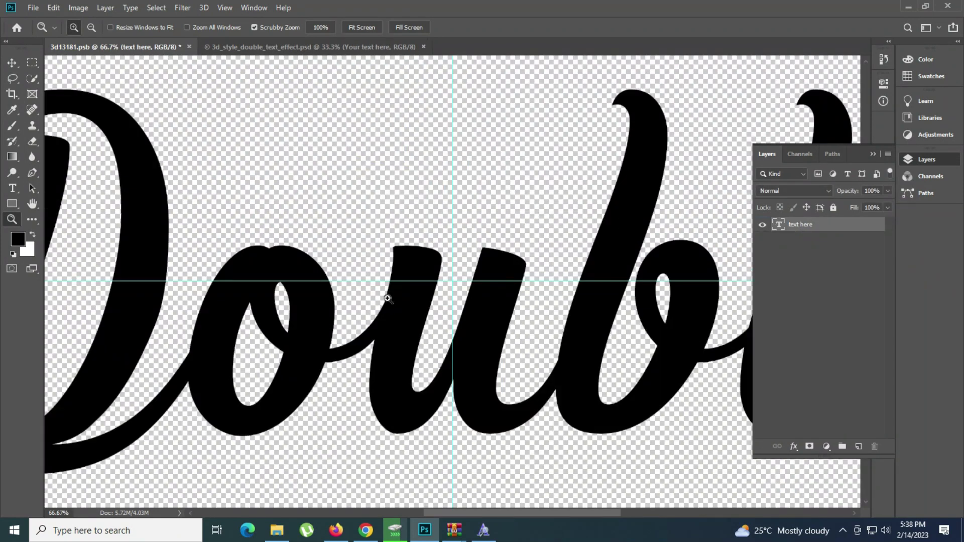
pyautogui.click(12, 188)
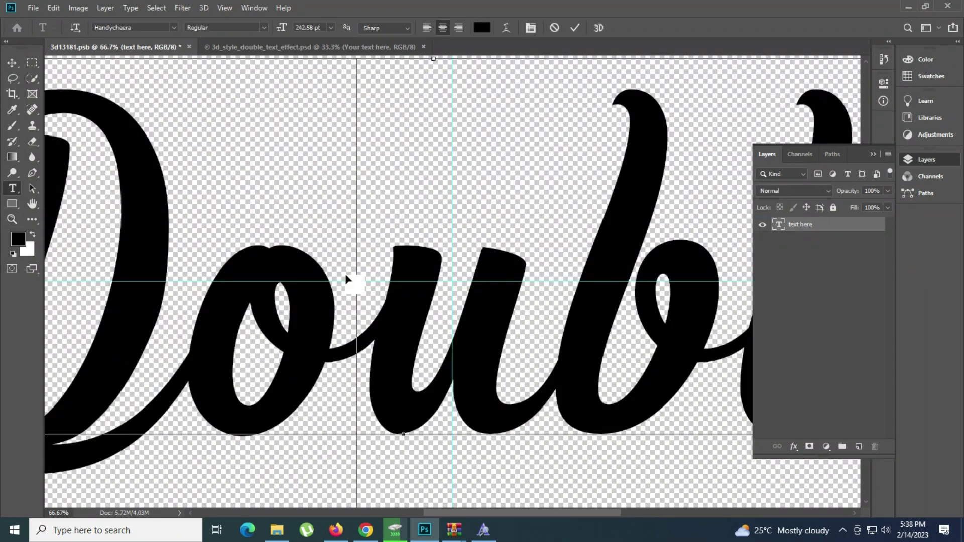
pyautogui.doubleClick(346, 273)
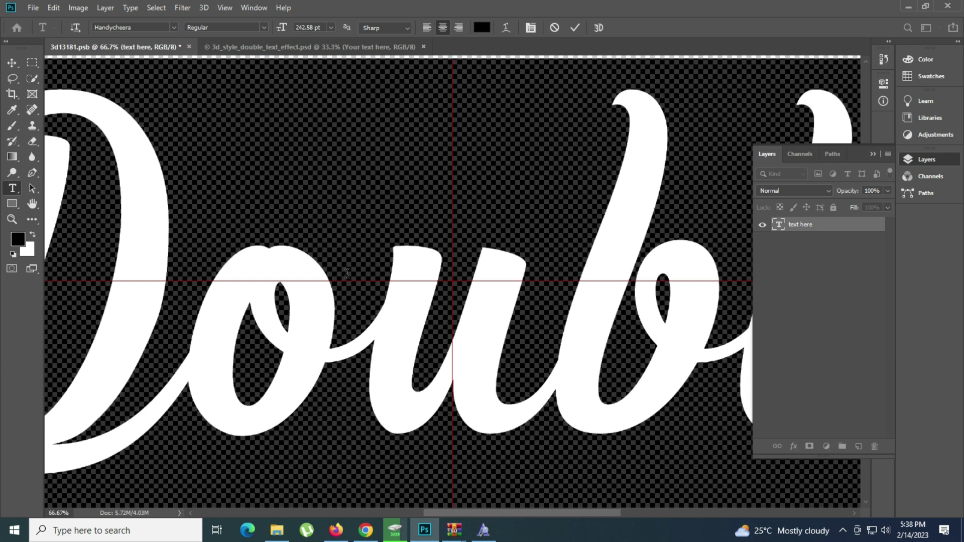
pyautogui.write('Queen')
# Step: Resize Queen to 180.58 pt, move it toward the canvas centre, and save the smart object
pyautogui.hotkey('ctrl', 'a')
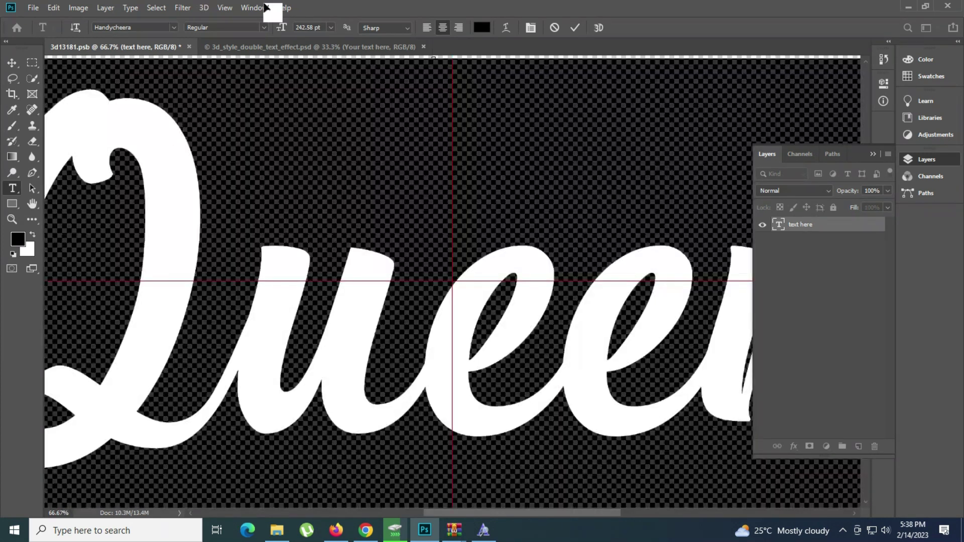
pyautogui.moveTo(284, 29); pyautogui.dragTo(232, 53)
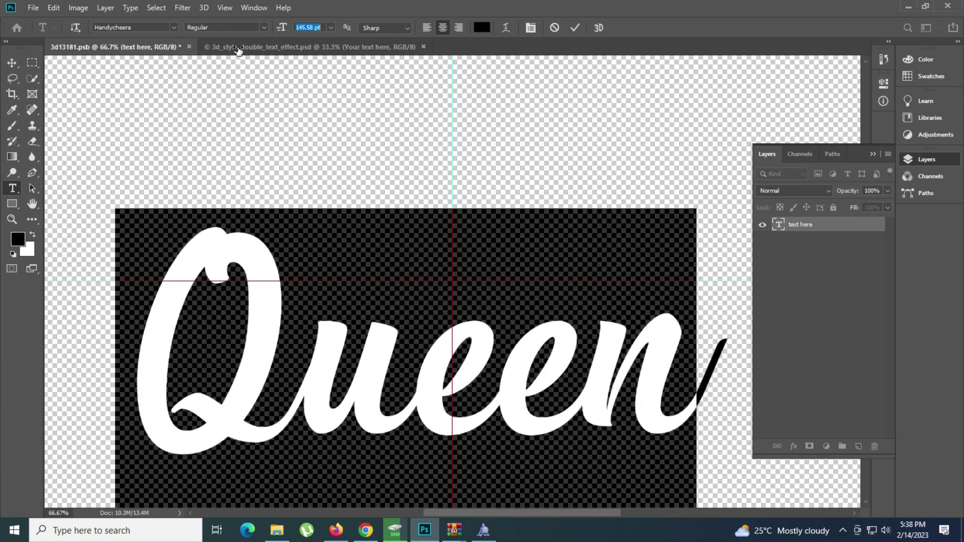
pyautogui.moveTo(285, 29)
pyautogui.mouseDown()
pyautogui.moveTo(280, 43)
pyautogui.moveTo(247, 48)
pyautogui.mouseUp()
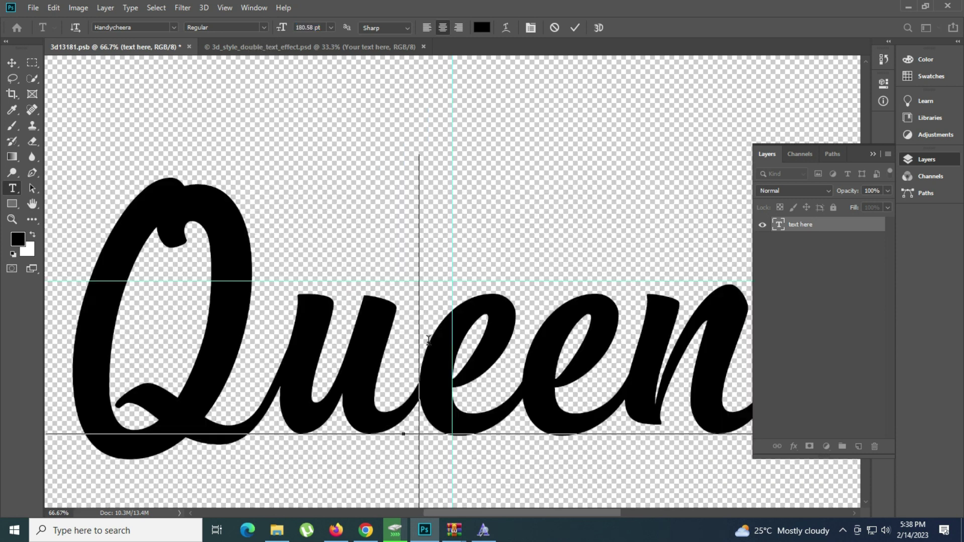
pyautogui.moveTo(441, 316)
pyautogui.mouseDown()
pyautogui.moveTo(449, 282)
pyautogui.moveTo(459, 288)
pyautogui.mouseUp()
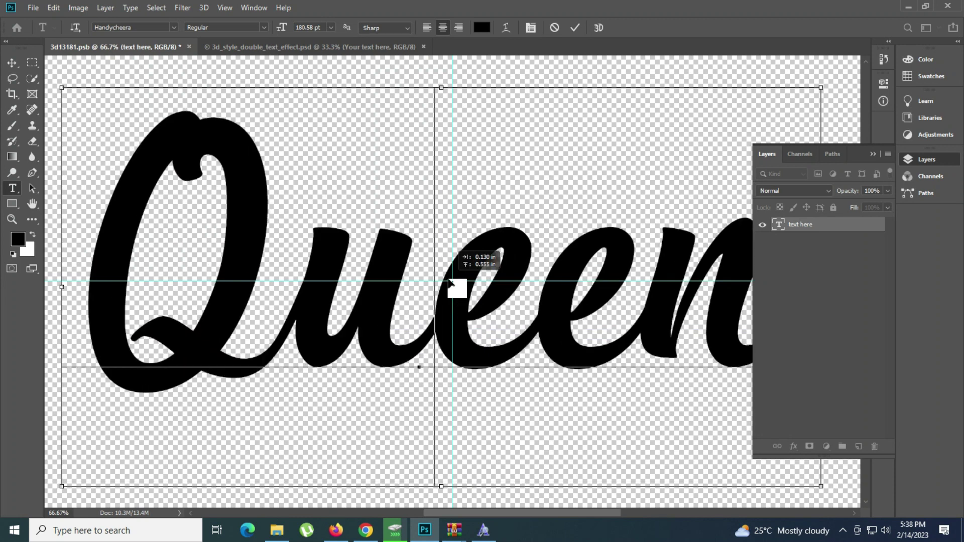
pyautogui.hotkey('ctrl', 's')
pyautogui.moveTo(377, 203); pyautogui.dragTo(332, 45)
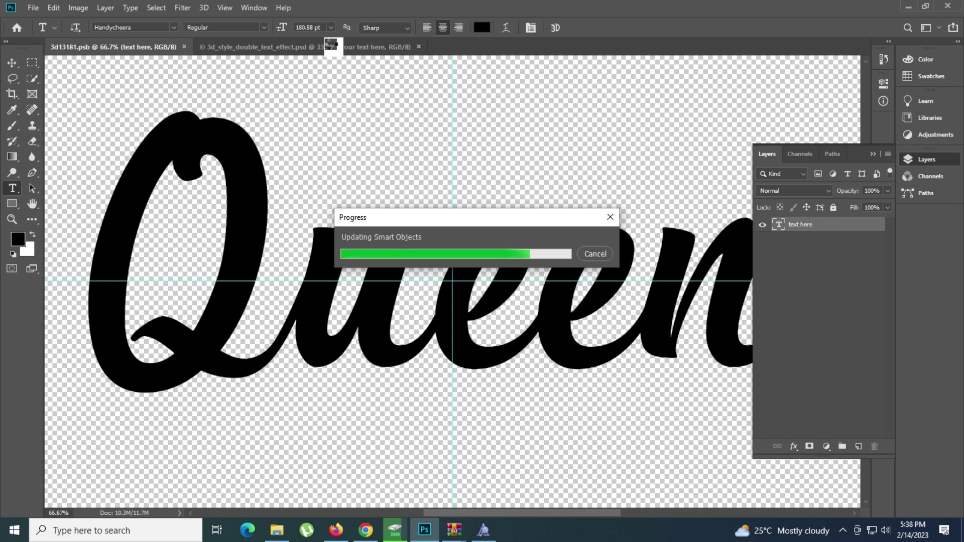
# Step: Zoom in on the Double template's iridescent chrome Queen lettering, then fit it on screen
pyautogui.click(335, 44)
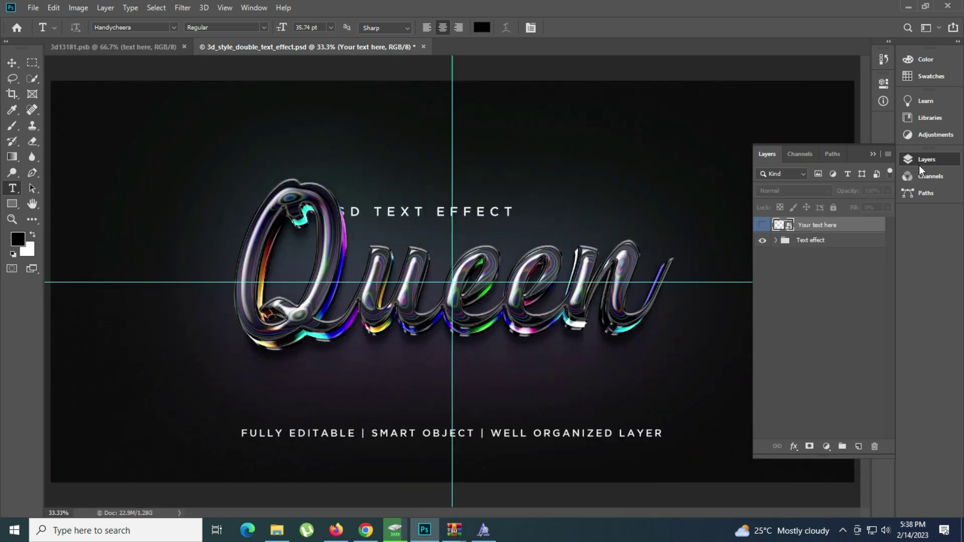
pyautogui.press('F7')
pyautogui.click(585, 264)
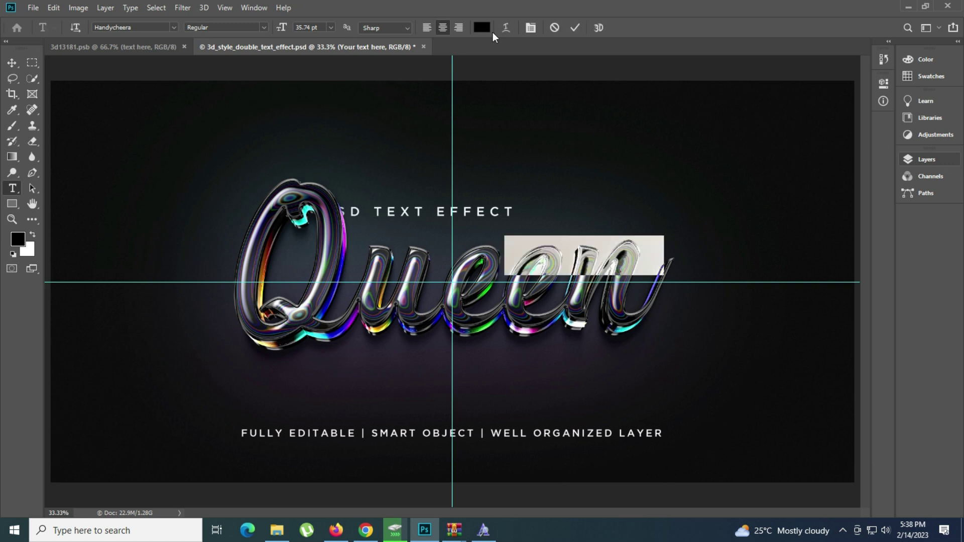
pyautogui.click(554, 28)
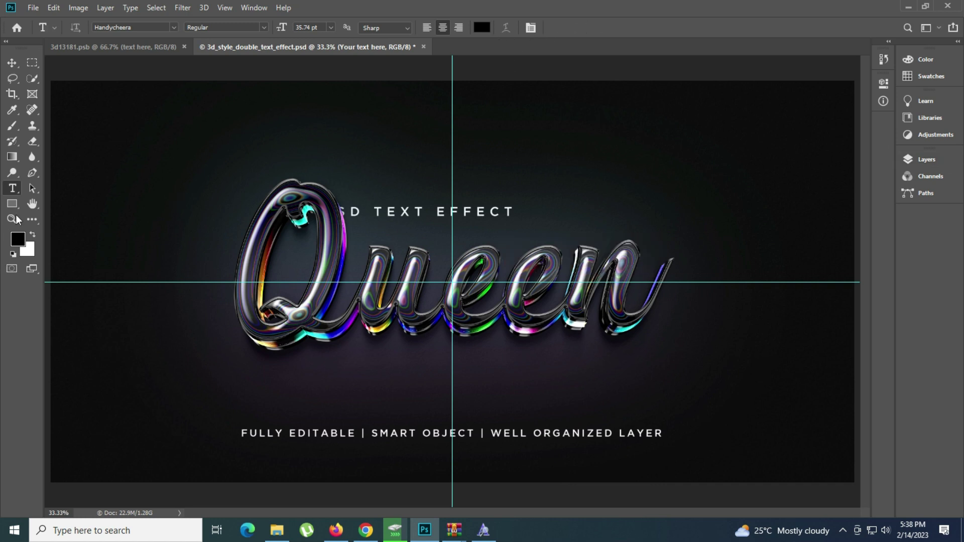
pyautogui.click(12, 219)
pyautogui.click(507, 271)
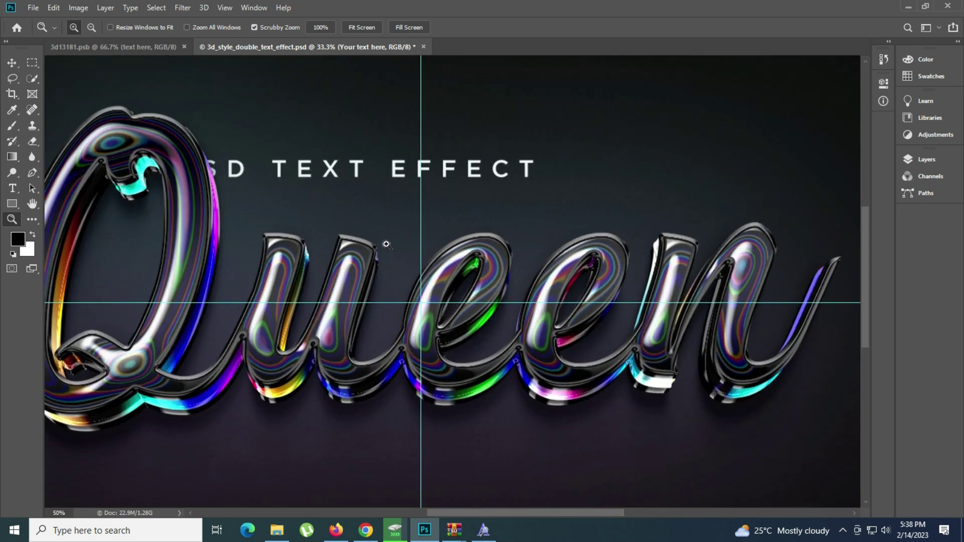
pyautogui.click(423, 248)
pyautogui.rightClick(424, 248)
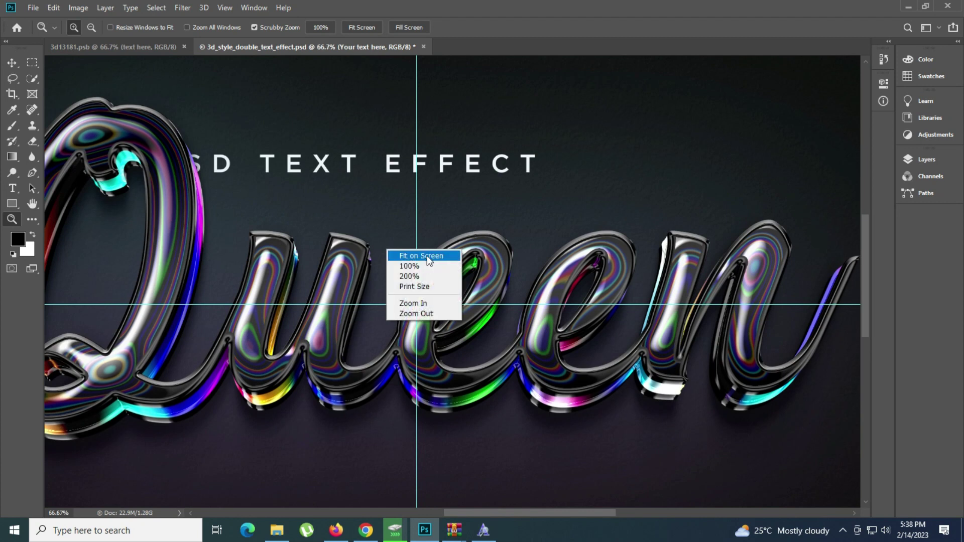
pyautogui.click(414, 253)
# Step: Close the Double template and the Queen smart-object file without saving
pyautogui.click(422, 49)
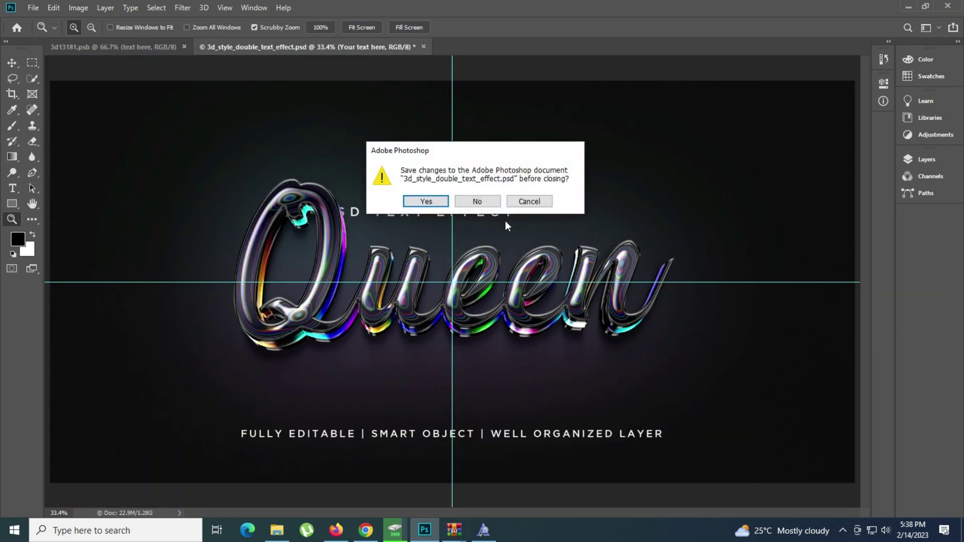
pyautogui.click(472, 202)
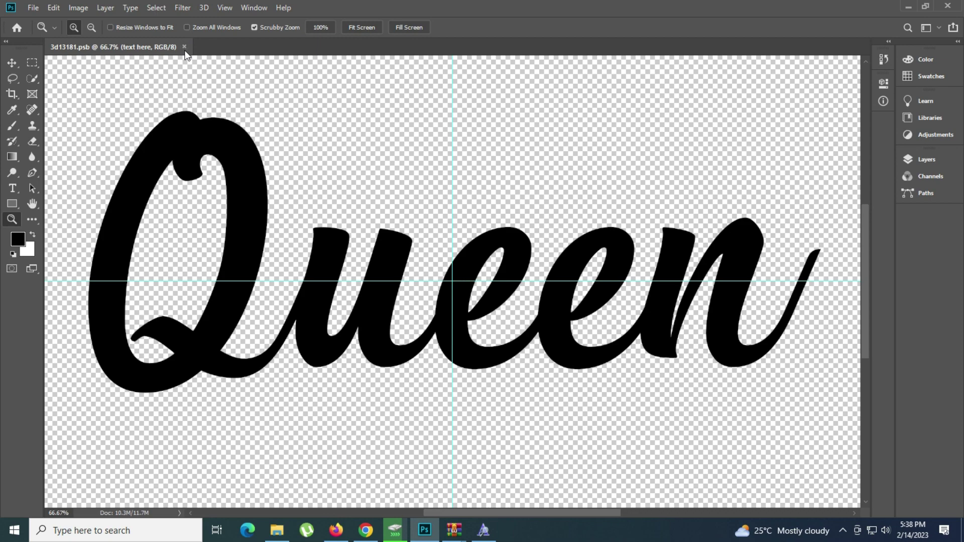
pyautogui.click(184, 47)
# Step: Preview the CHEAP effect image, then open 3d_style_cheap_text_effect.psd in Photoshop
pyautogui.click(277, 530)
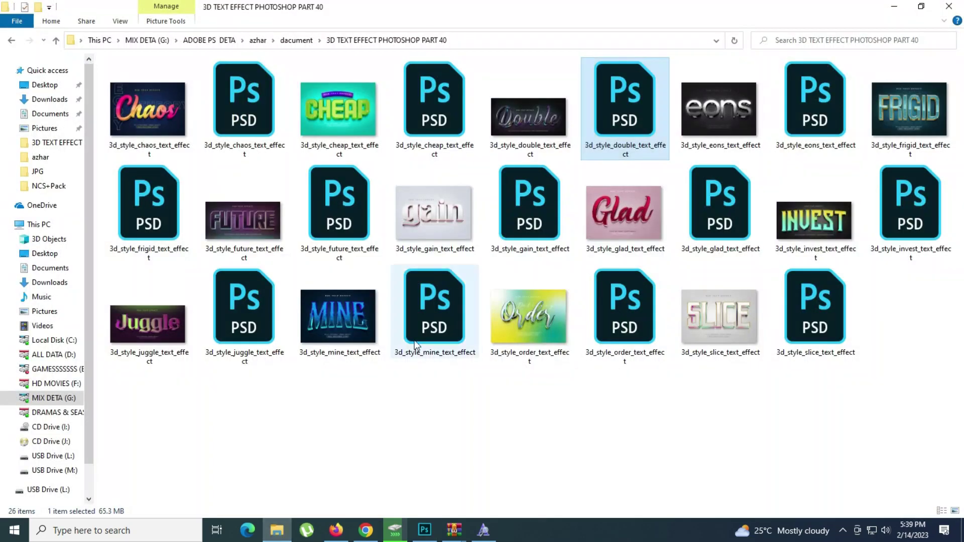
pyautogui.doubleClick(340, 115)
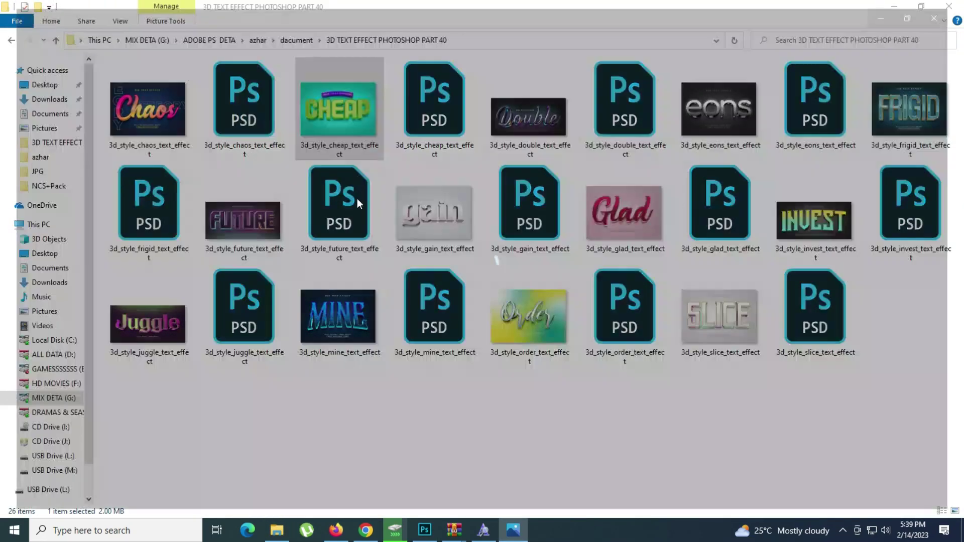
pyautogui.hotkey('alt', 'F4')
pyautogui.click(423, 111)
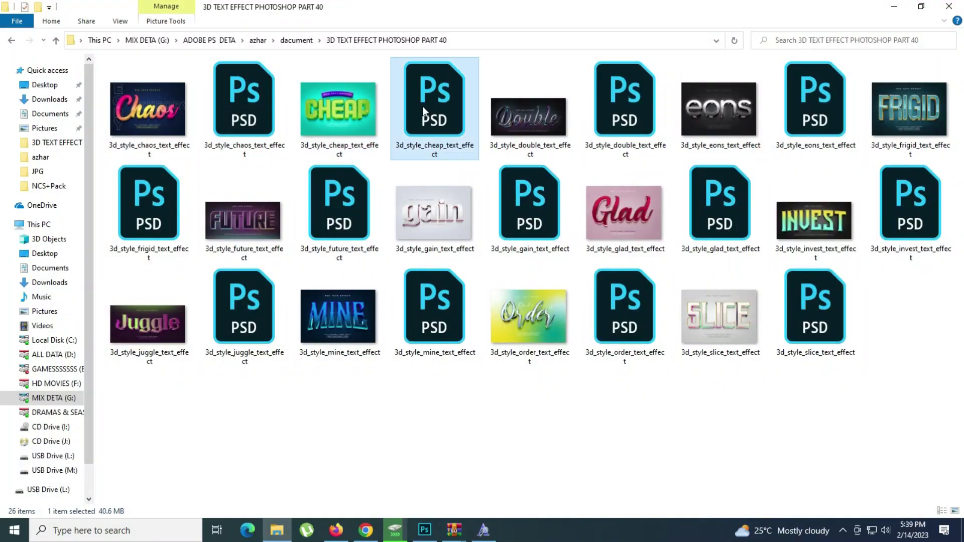
pyautogui.doubleClick(423, 111)
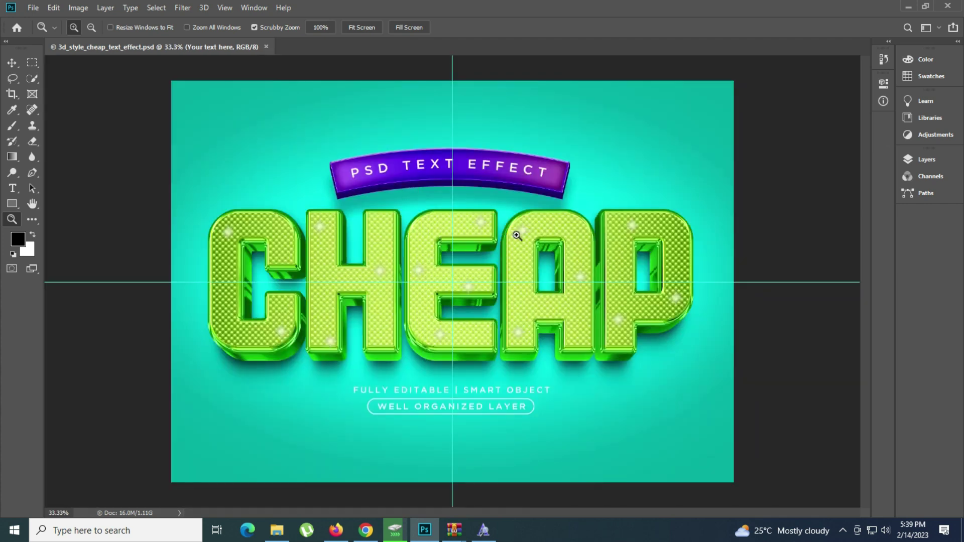
# Step: Open the Cheap text smart object and identify its missing font as A25 Squanova
pyautogui.click(926, 159)
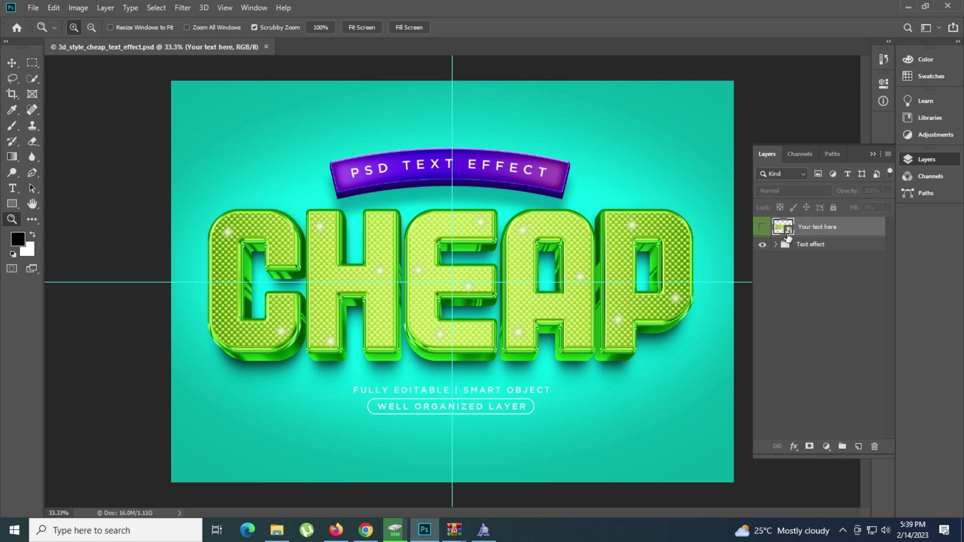
pyautogui.doubleClick(789, 232)
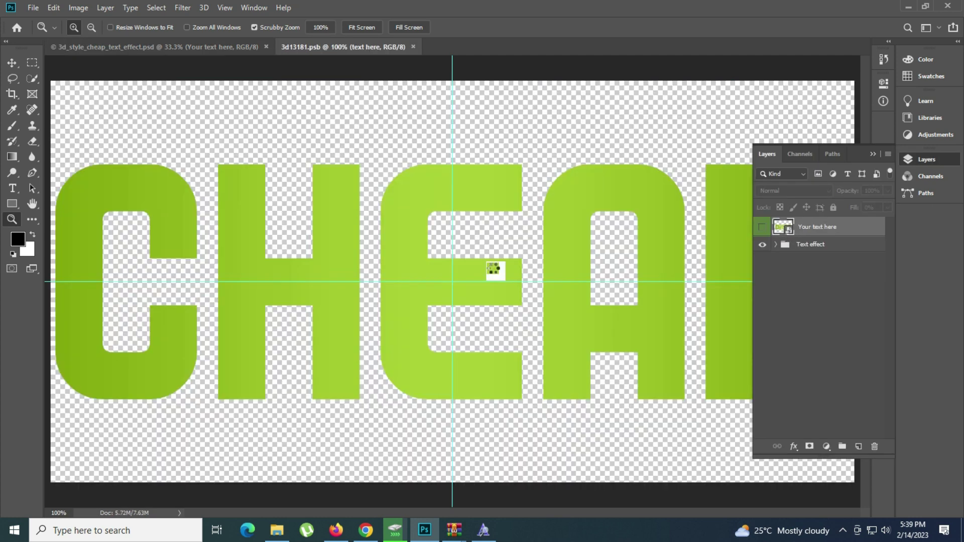
pyautogui.click(551, 289)
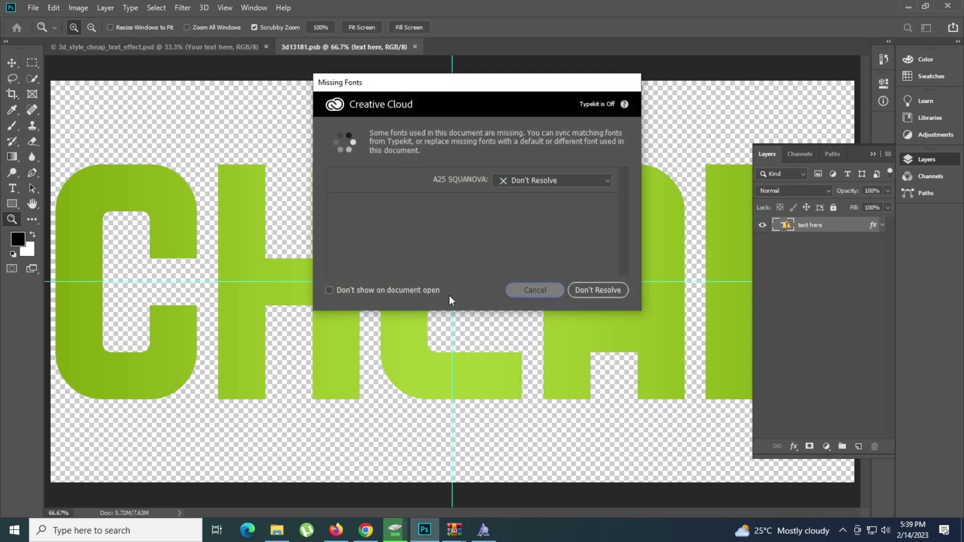
pyautogui.click(12, 188)
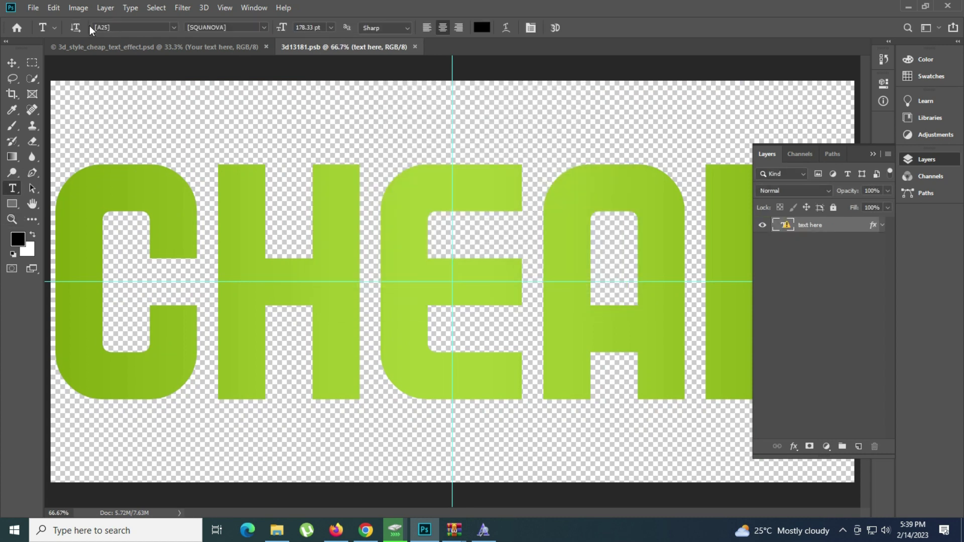
pyautogui.click(102, 27)
pyautogui.click(335, 530)
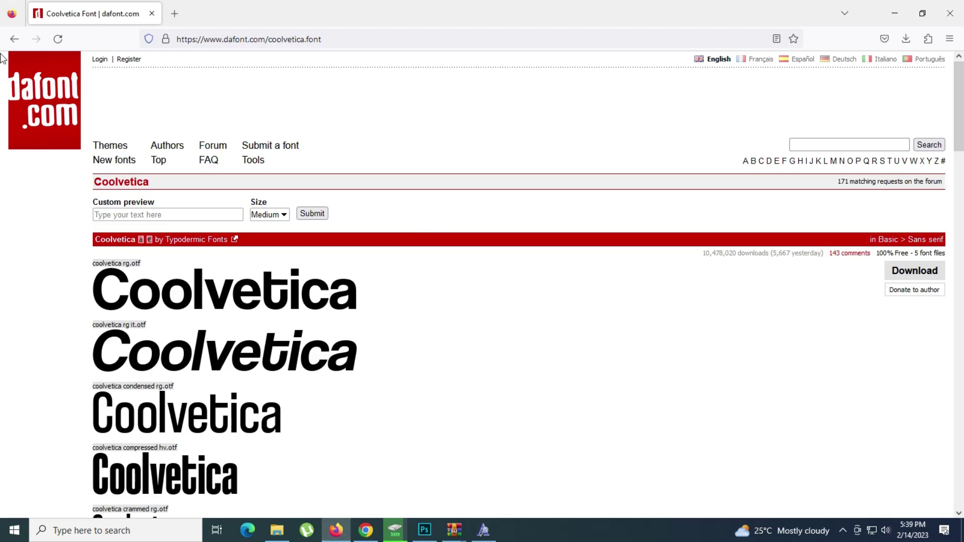
# Step: Search dafont.com for [A25] and download the A25-Squanova font
pyautogui.click(803, 144)
pyautogui.write('[A25]')
pyautogui.press('Return')
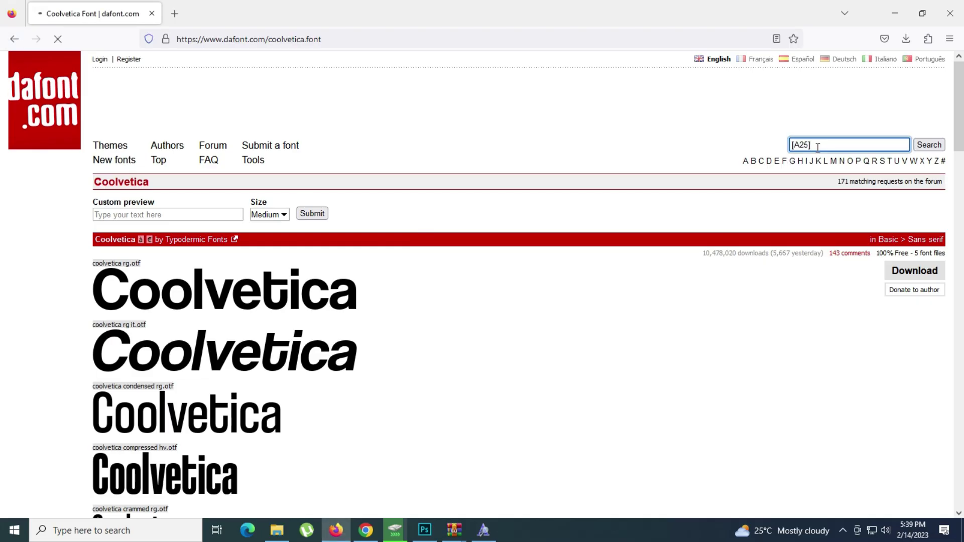
pyautogui.scroll(-3, 278, 399)
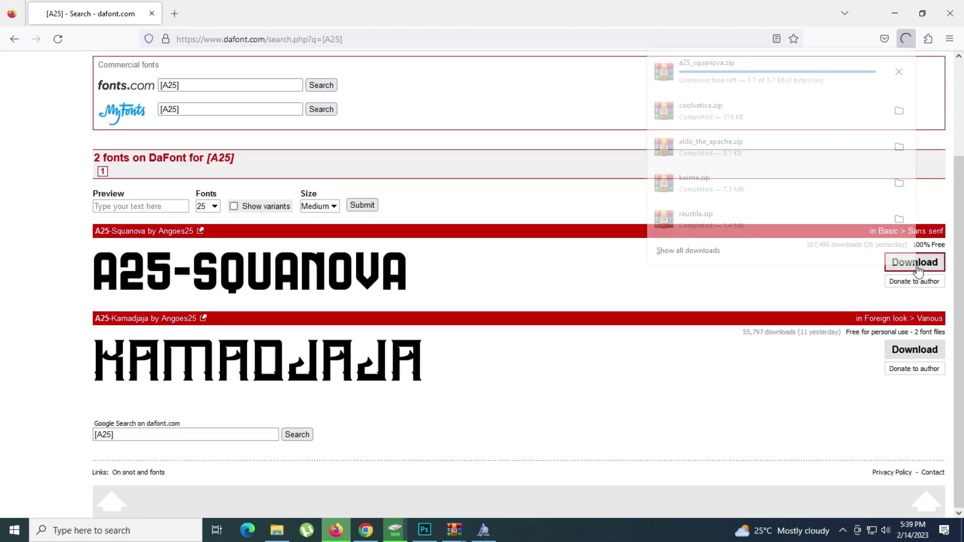
pyautogui.click(703, 70)
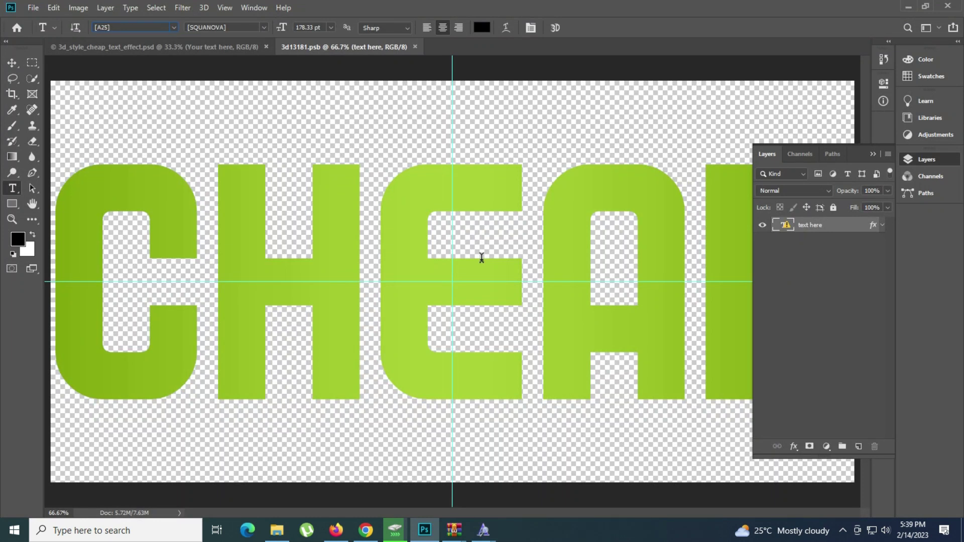
# Step: Close the downloaded font window and begin editing the CHEAP text, accepting the layout warning
pyautogui.click(556, 477)
pyautogui.click(786, 87)
pyautogui.click(513, 298)
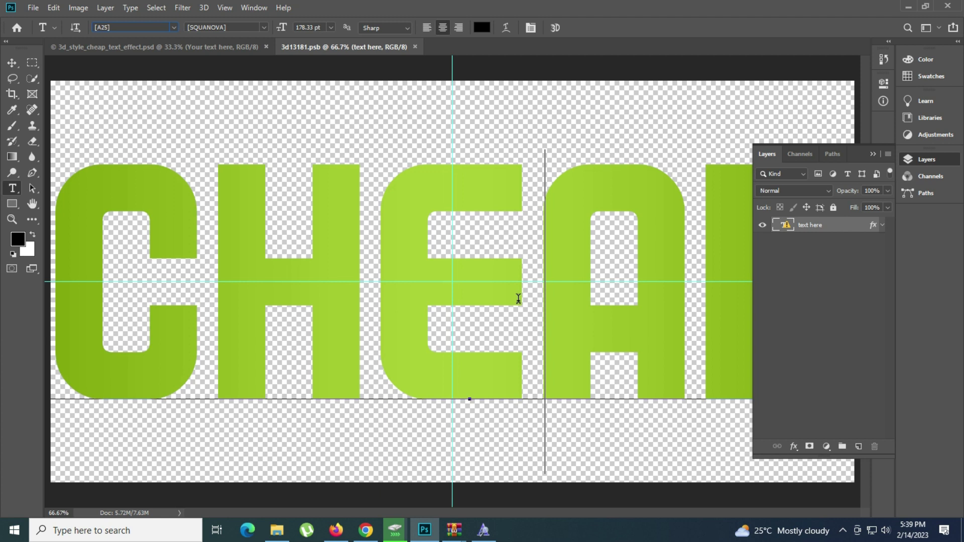
pyautogui.click(518, 298)
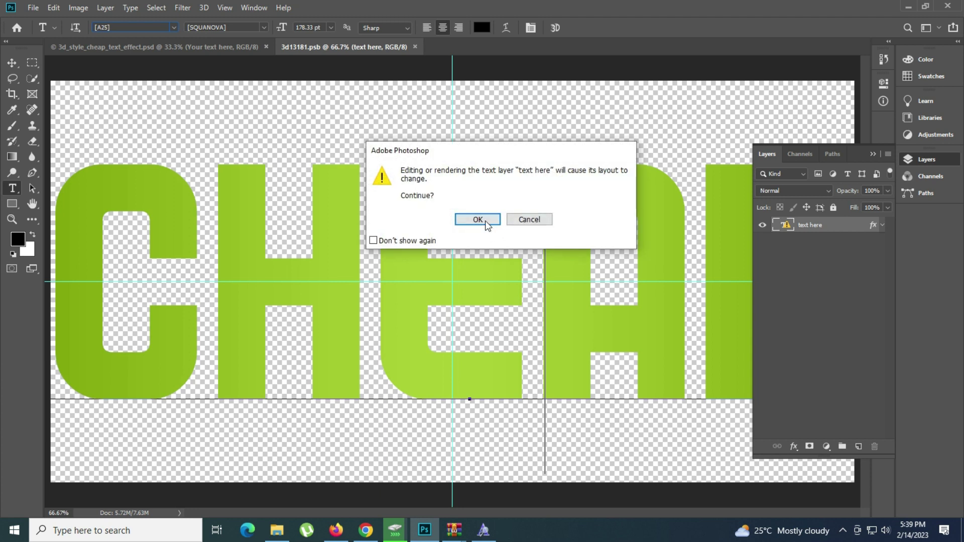
pyautogui.click(485, 222)
pyautogui.click(383, 251)
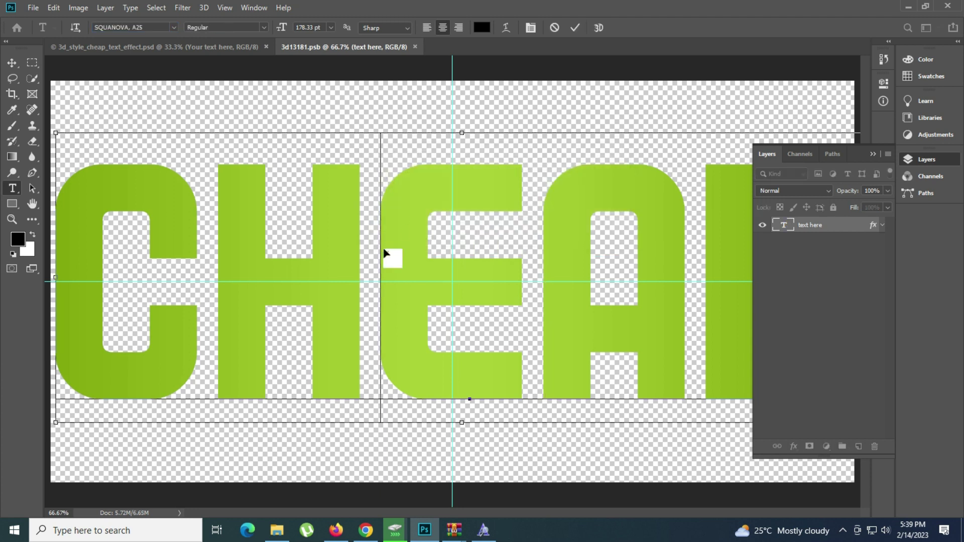
# Step: Replace CHEAP with AZHAR and save the smart object back into the template
pyautogui.hotkey('ctrl', 'a')
pyautogui.press('Right')
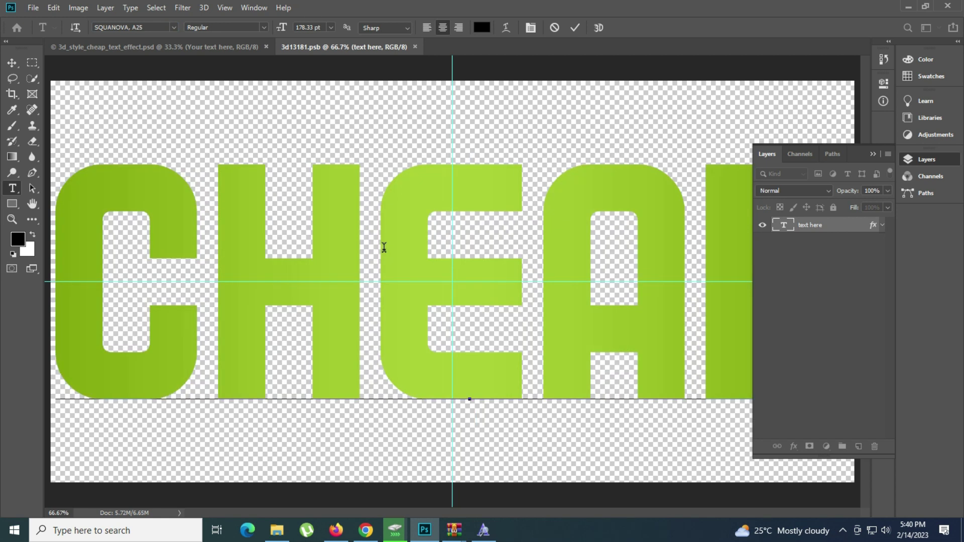
pyautogui.write('AZHAR')
pyautogui.click(928, 160)
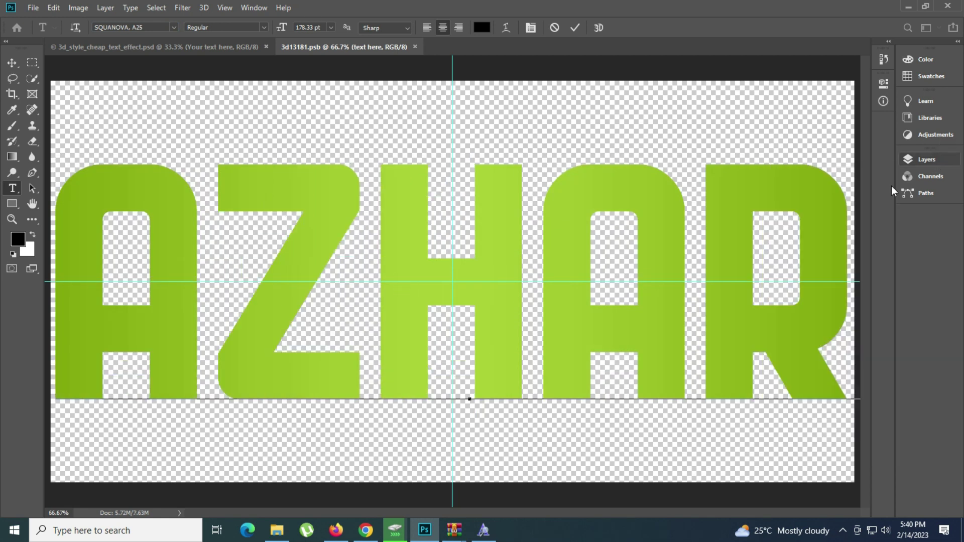
pyautogui.moveTo(712, 193); pyautogui.dragTo(233, 48)
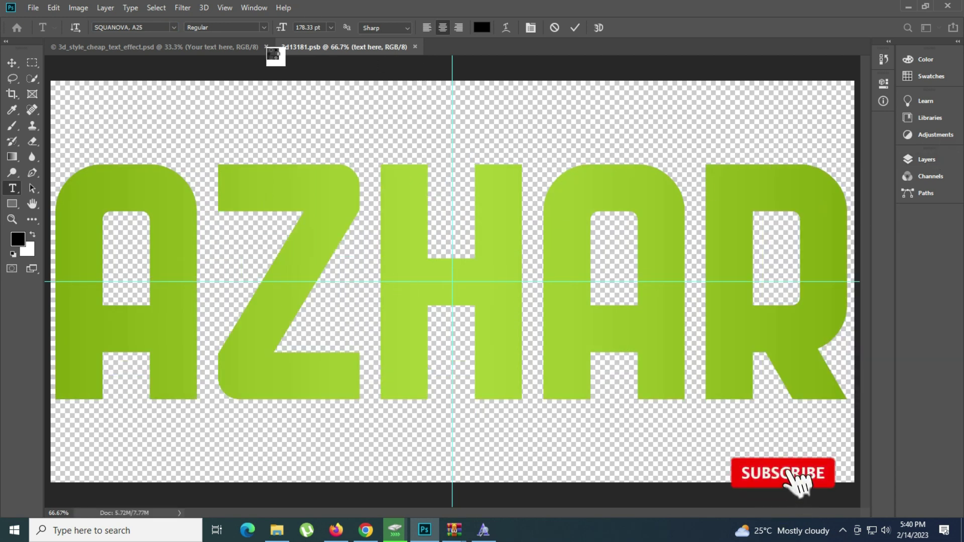
pyautogui.hotkey('ctrl', 's')
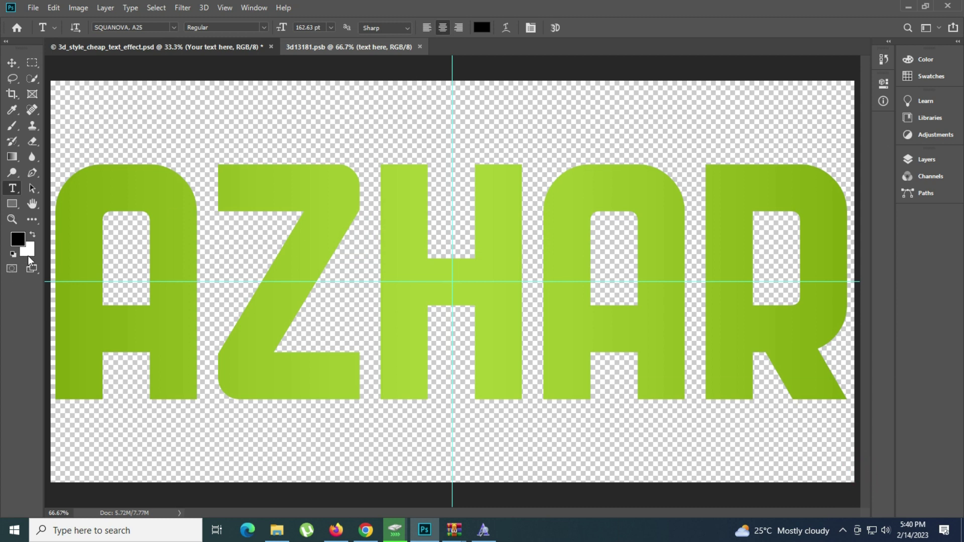
# Step: Zoom in on the Cheap template's green 3D AZHAR letters, fit it on screen, then return to File Explorer
pyautogui.hotkey('ctrl', 'Tab')
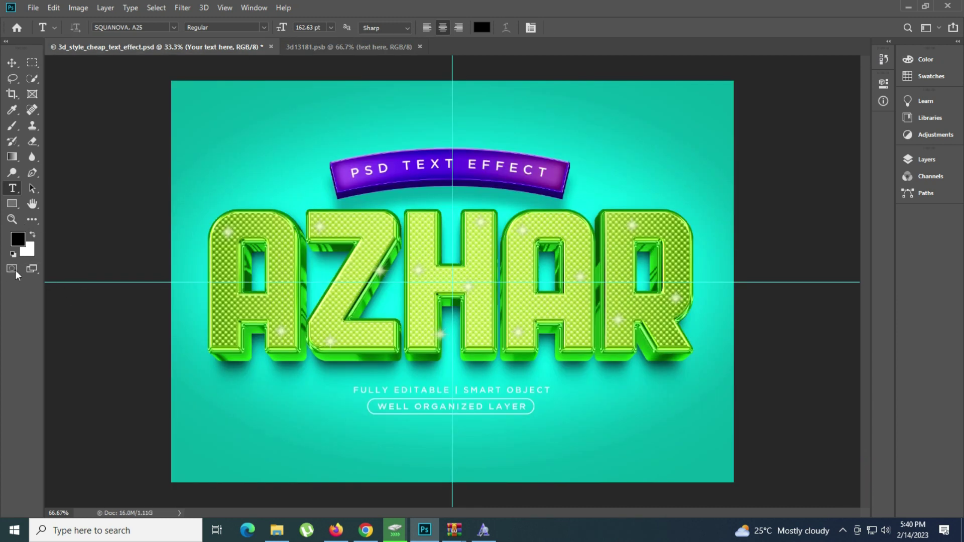
pyautogui.click(12, 220)
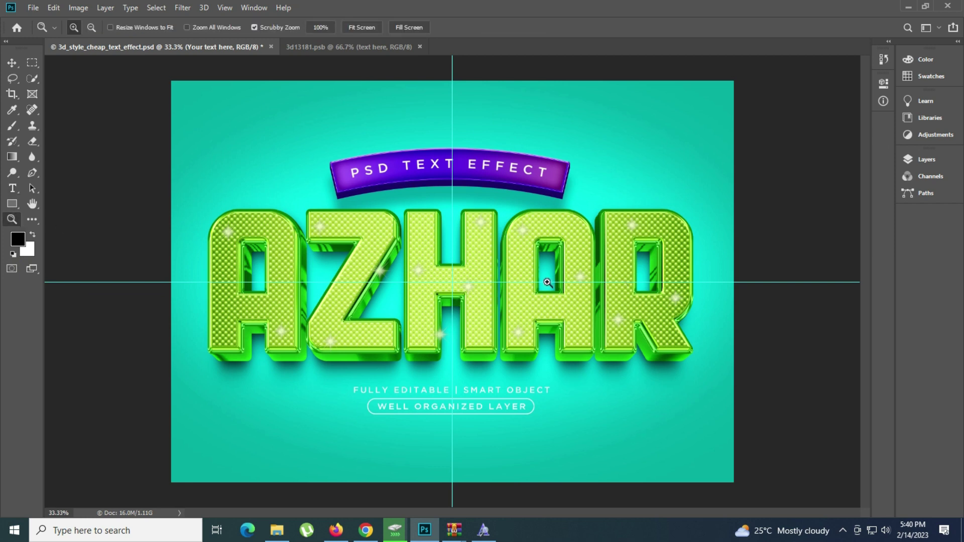
pyautogui.click(467, 344)
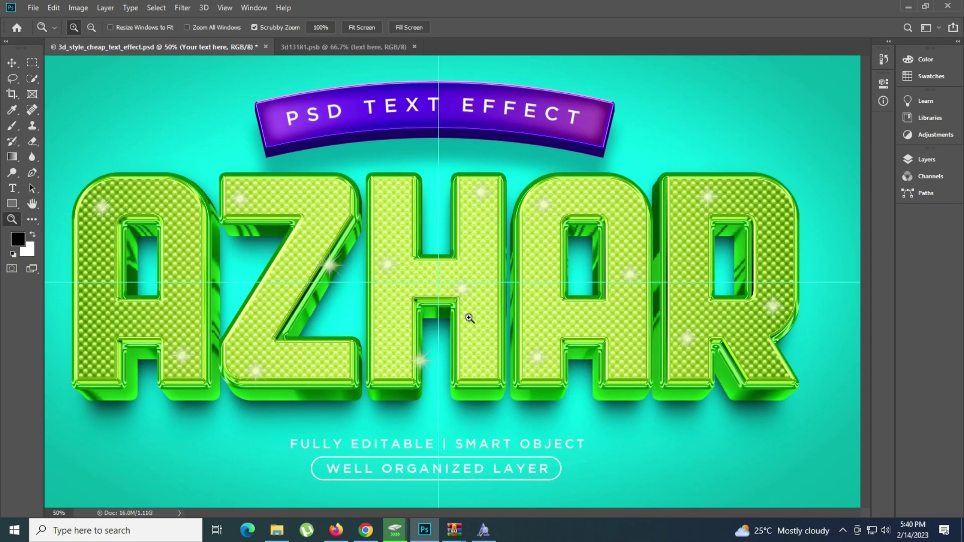
pyautogui.click(496, 310)
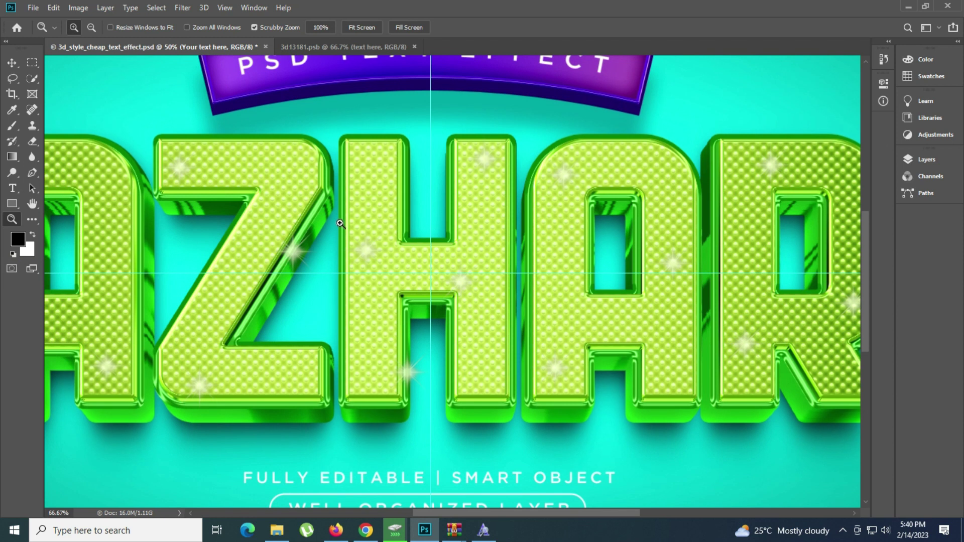
pyautogui.click(278, 213)
pyautogui.rightClick(287, 214)
pyautogui.click(308, 222)
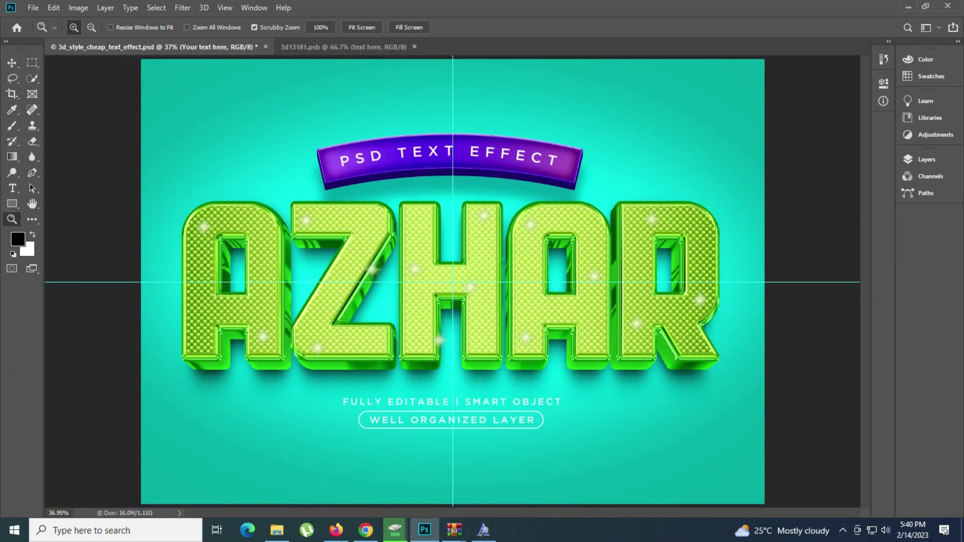
pyautogui.click(277, 530)
pyautogui.hotkey('ctrl', 'a')
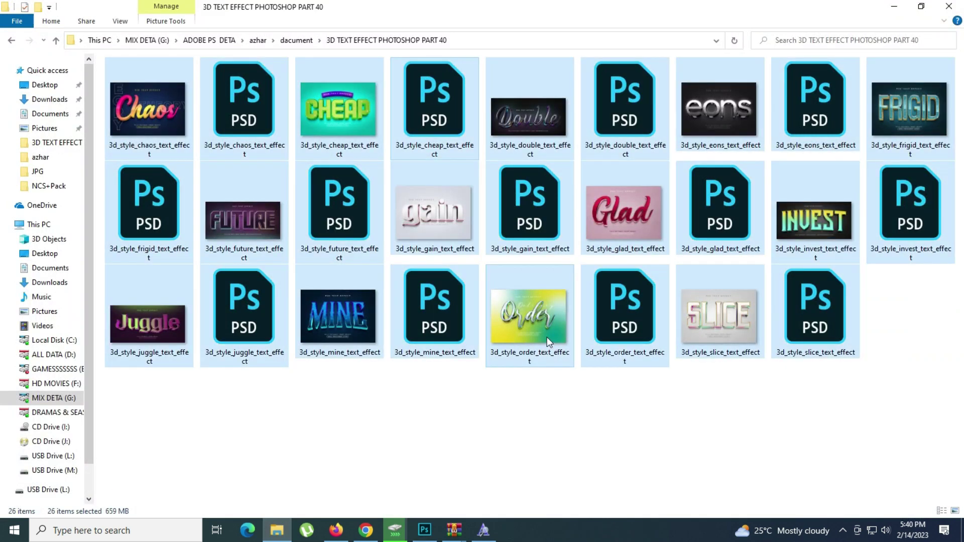
pyautogui.rightClick(569, 397)
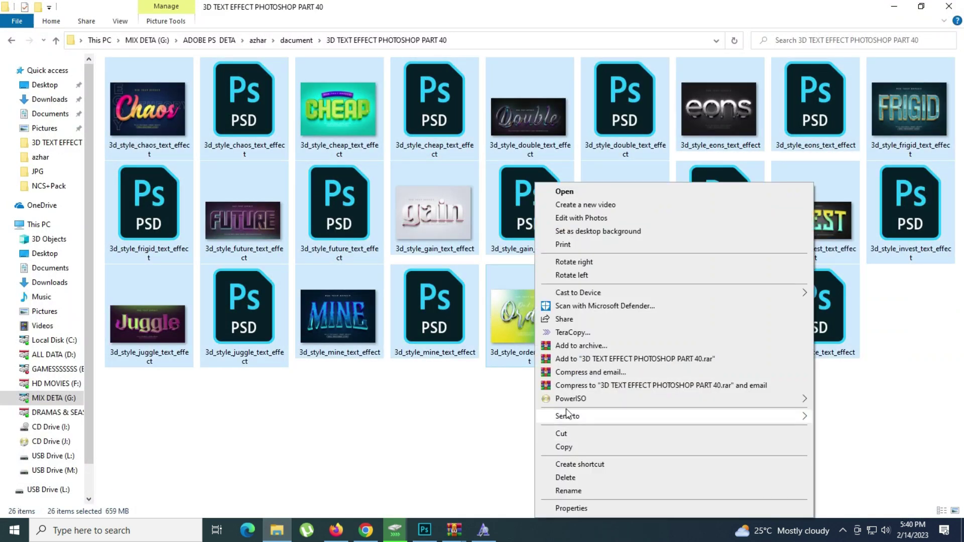
pyautogui.click(582, 508)
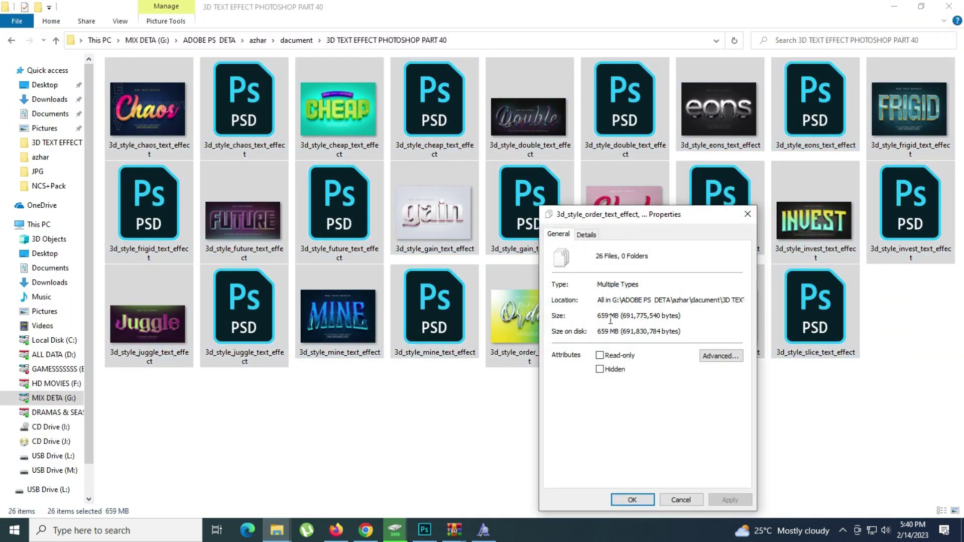
pyautogui.click(681, 499)
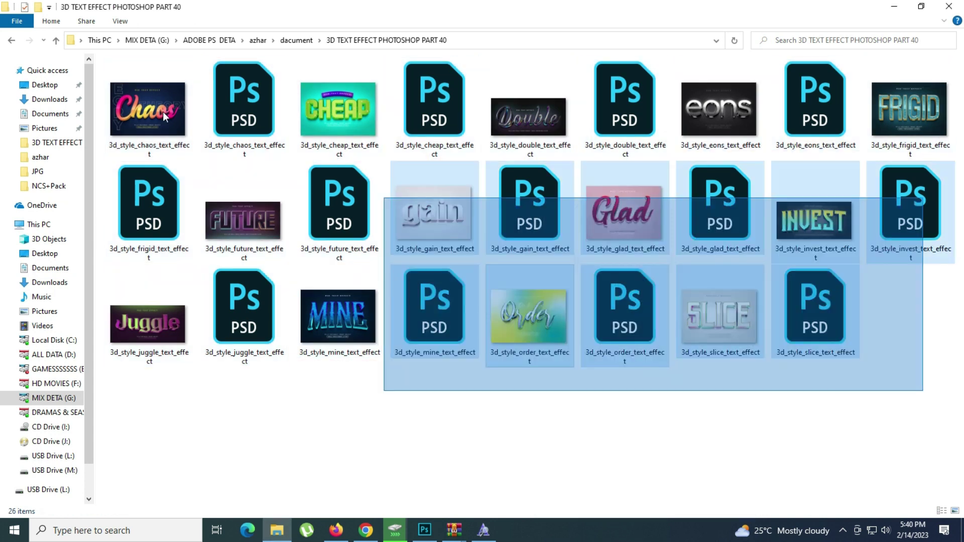
pyautogui.click(376, 374)
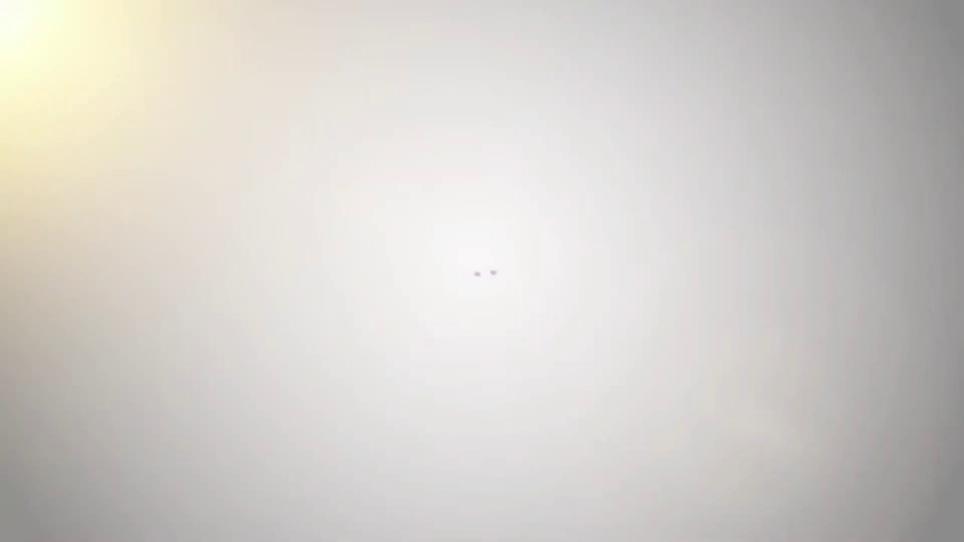